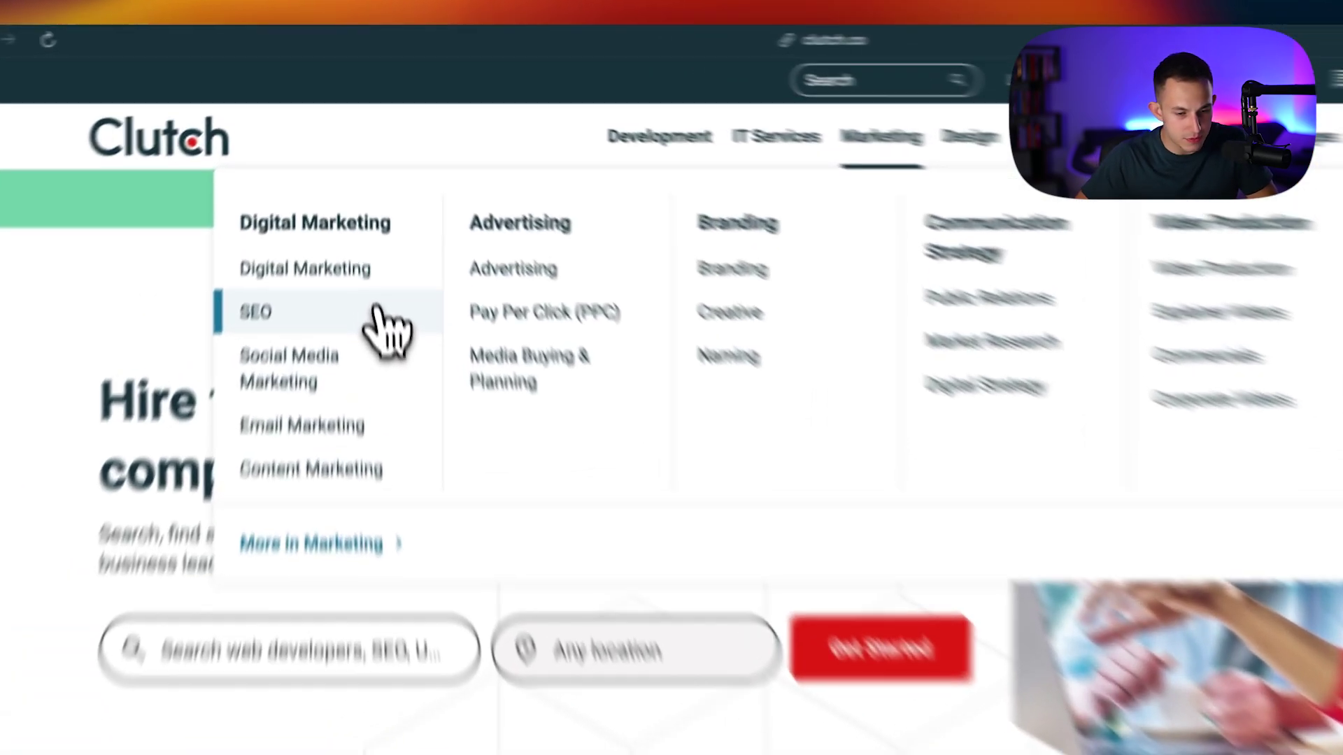
- Open Clutch's SEO companies directory and scrape its listings with Instant Data Scraper
left_click(390, 217)
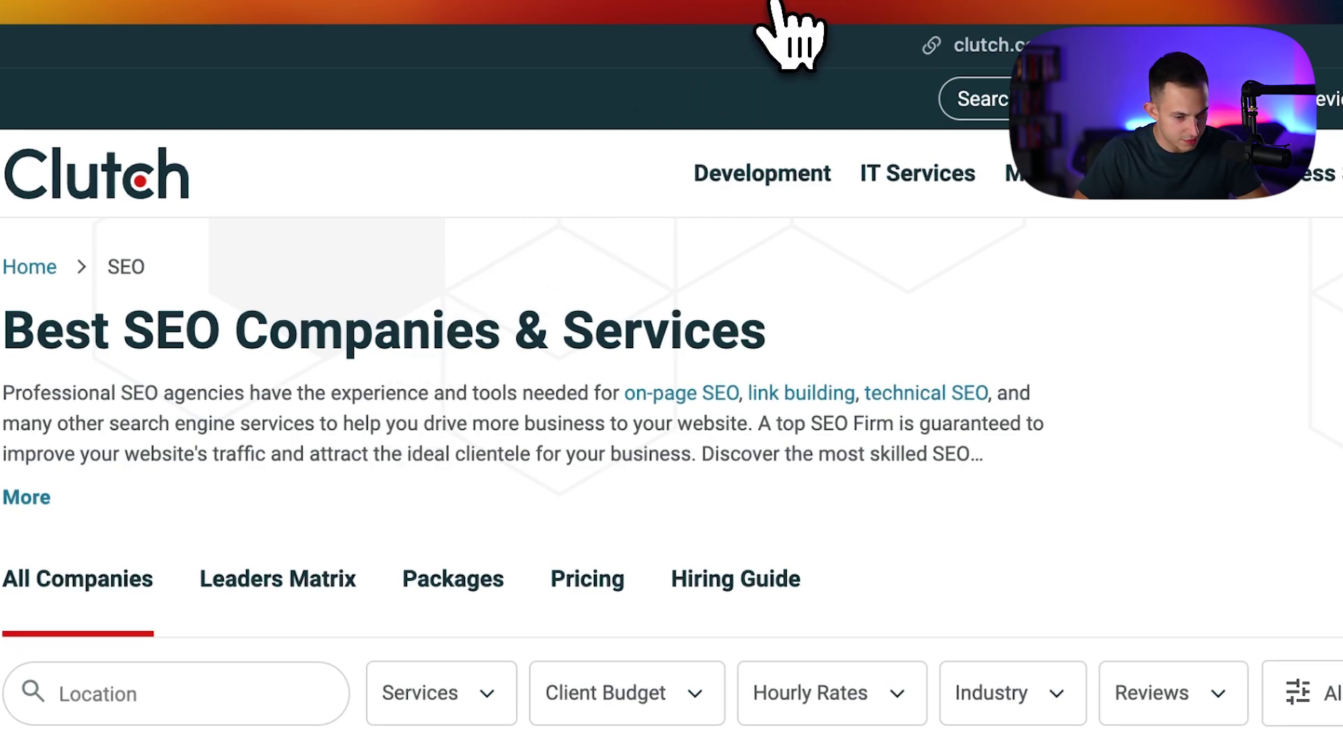
left_click_drag(855, 512, 927, 513)
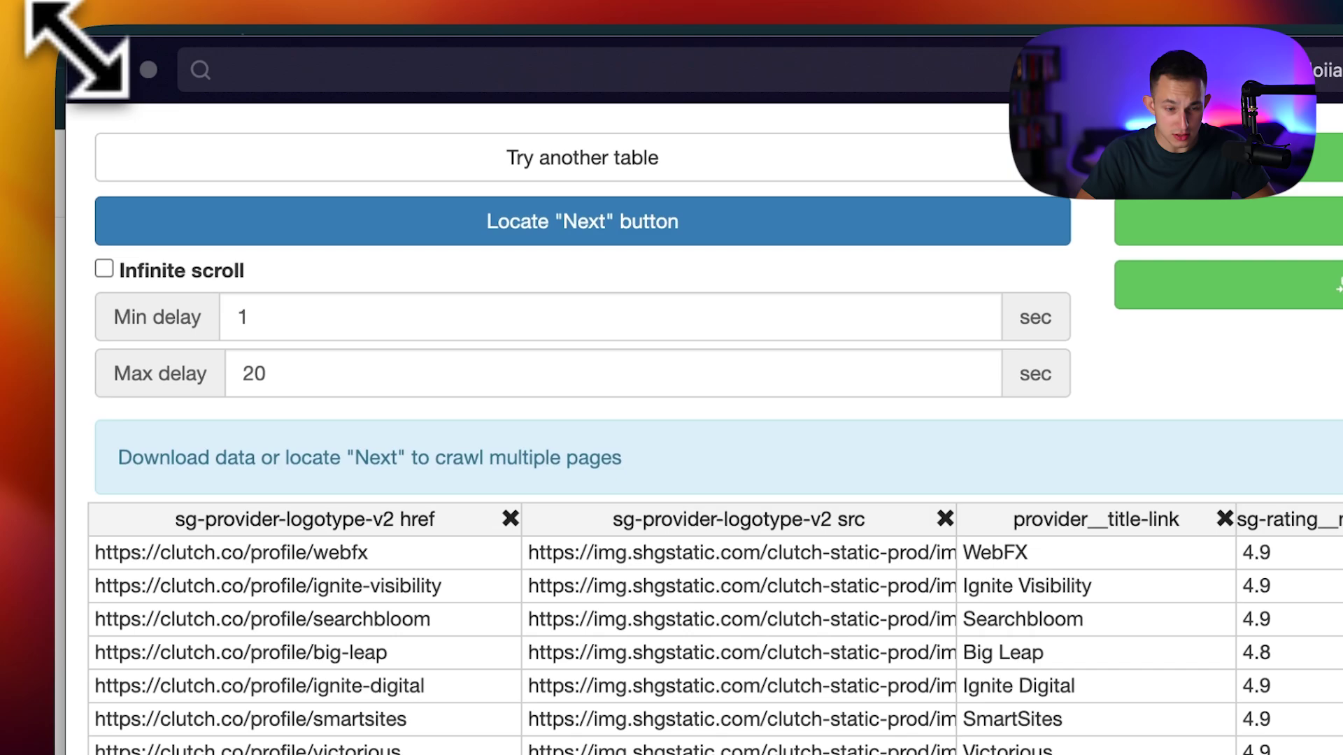
- Mark the listing's Next link, set a 5-second max delay, and crawl the Clutch pages
mouse_move(24, 23)
left_mouse_down()
mouse_move(501, 310)
mouse_move(483, 294)
left_mouse_up()
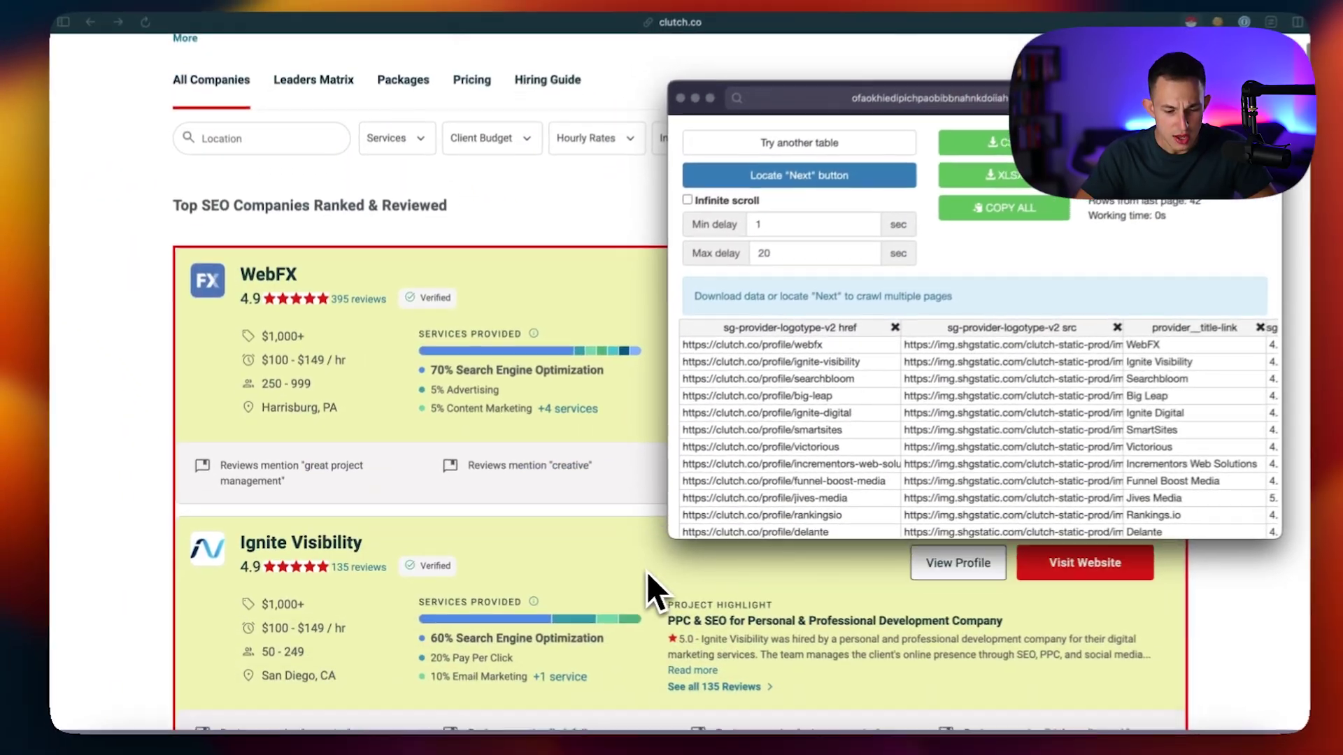
scroll(647, 572, "down", 4)
scroll(465, 617, "down", 1)
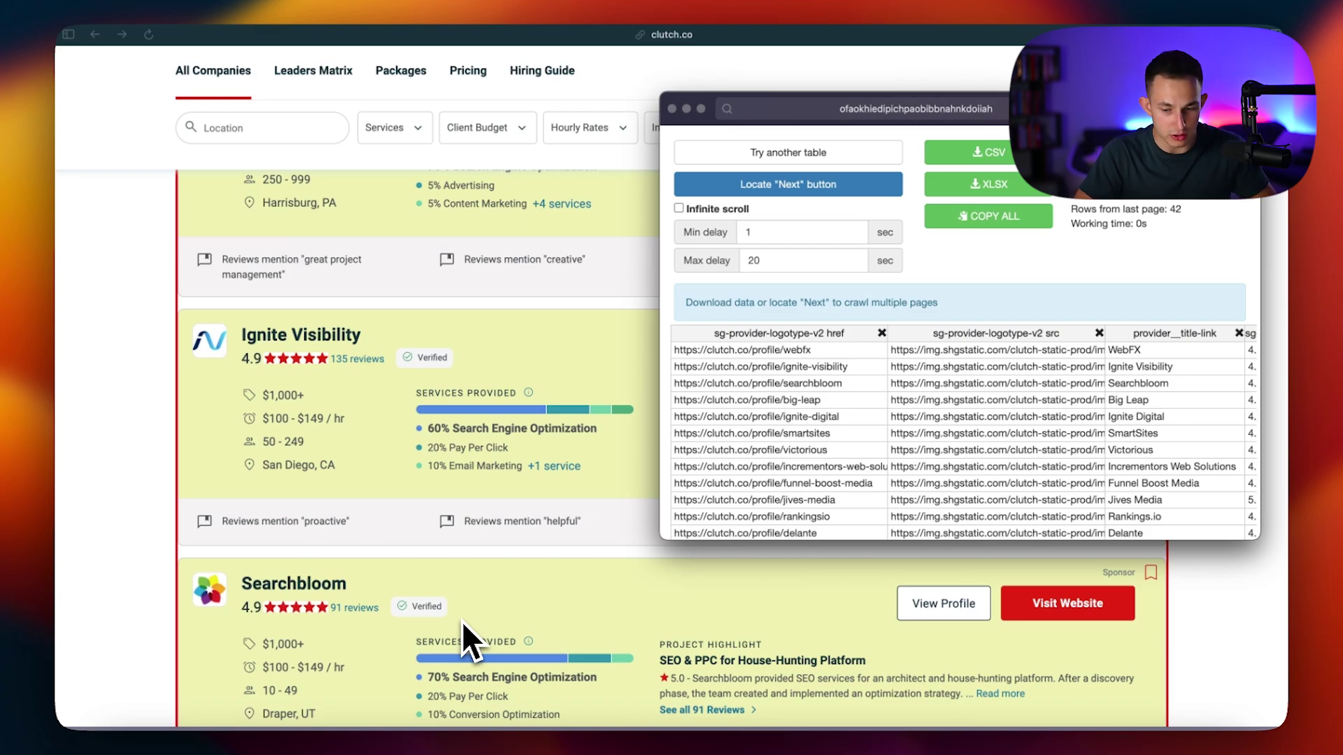
scroll(632, 620, "down", 3)
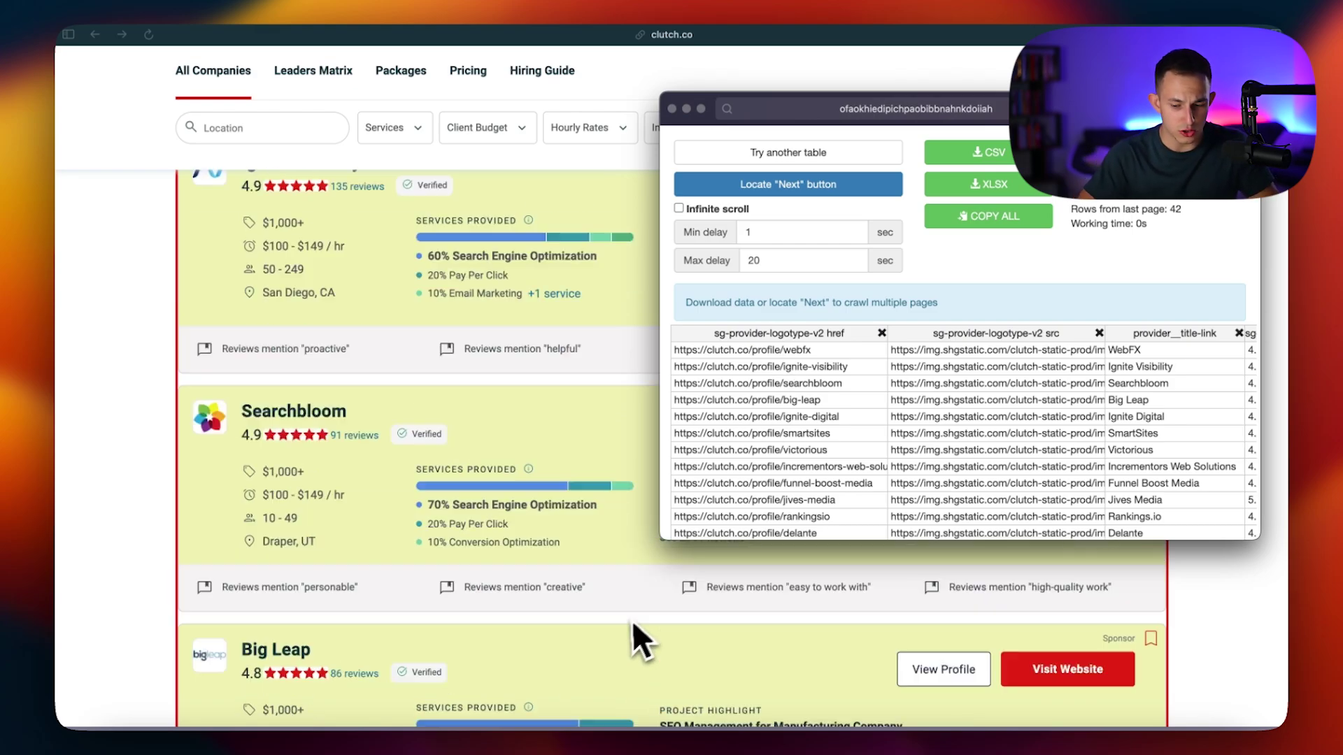
scroll(623, 626, "down", 5)
scroll(621, 626, "down", 5)
scroll(622, 625, "down", 5)
scroll(622, 625, "down", 5)
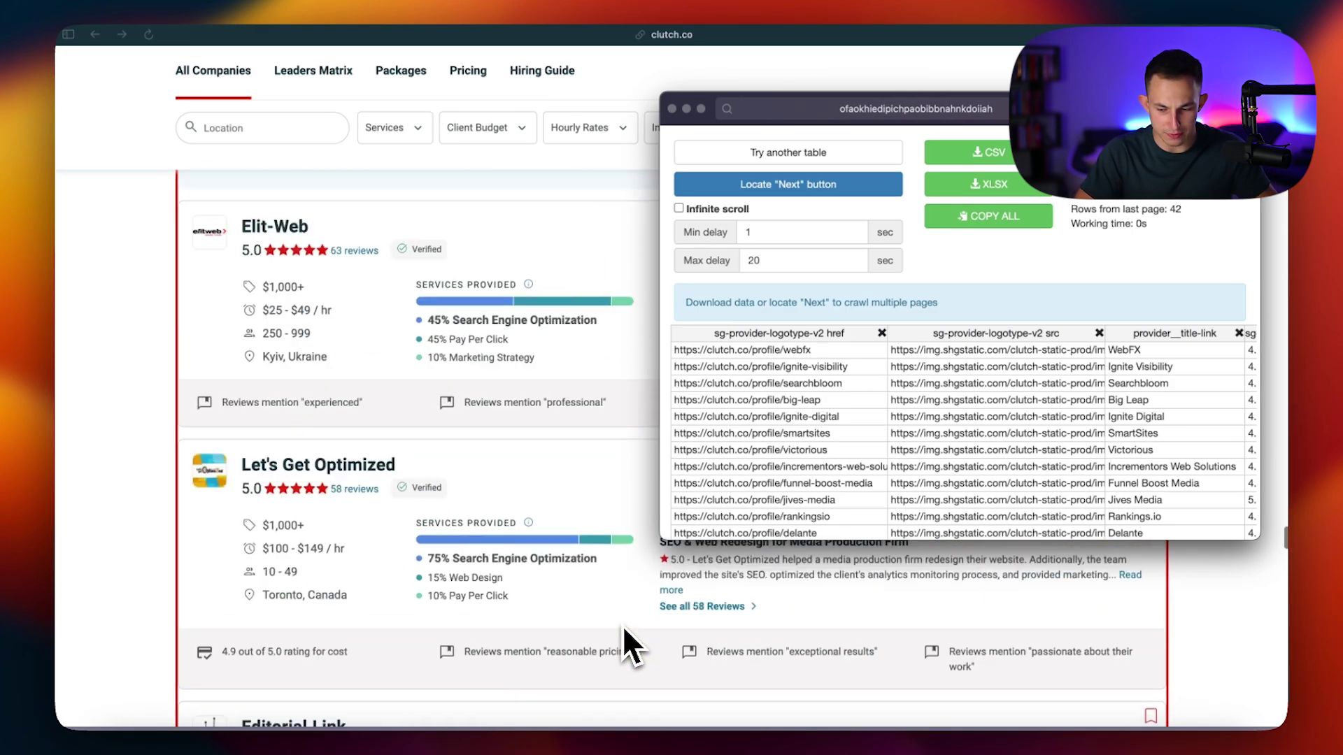
scroll(622, 626, "down", 5)
scroll(621, 625, "up", 3)
scroll(623, 625, "up", 1)
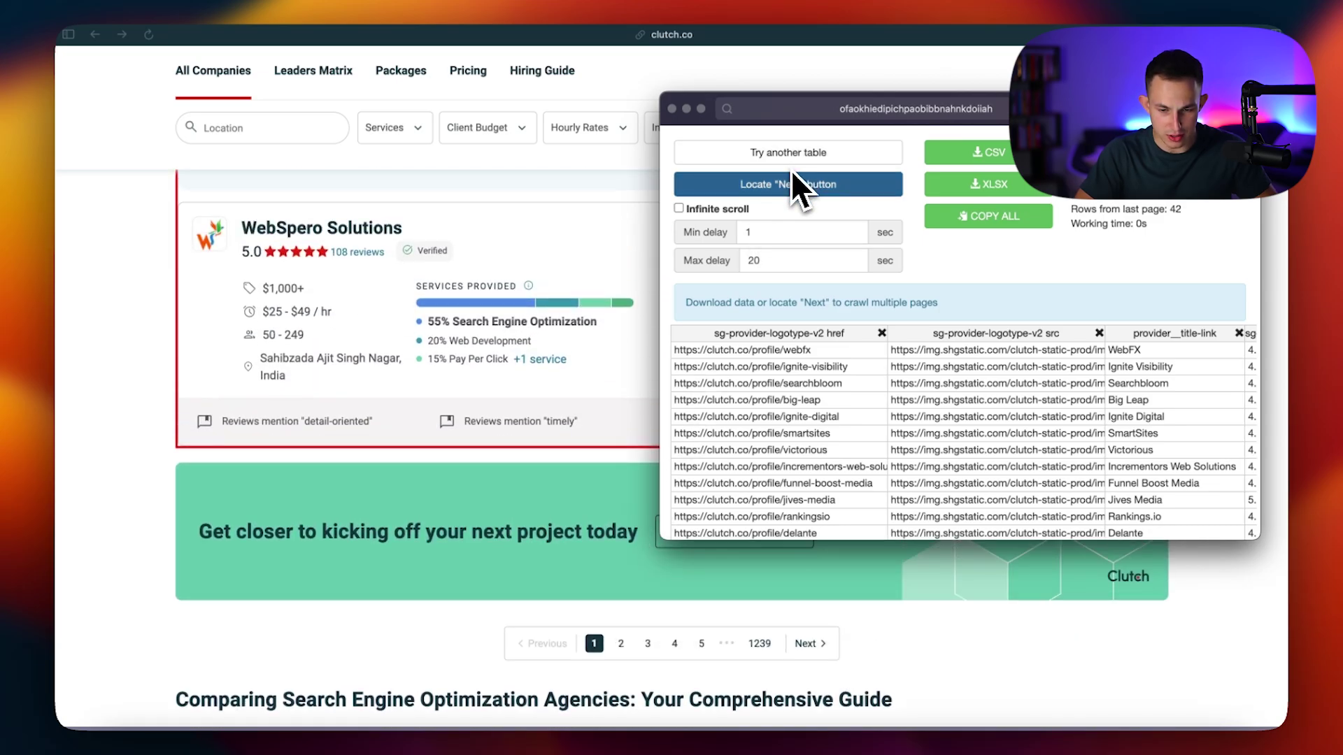
left_click(788, 184)
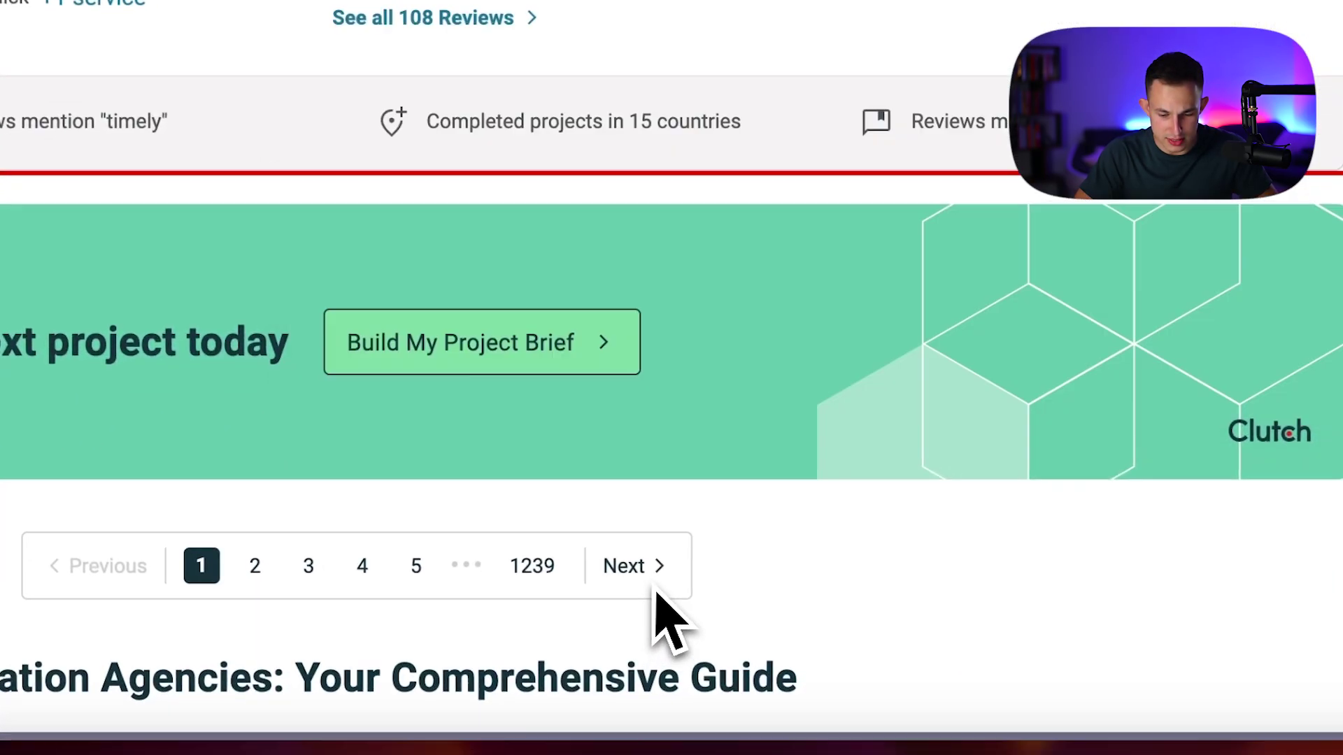
left_click(635, 655)
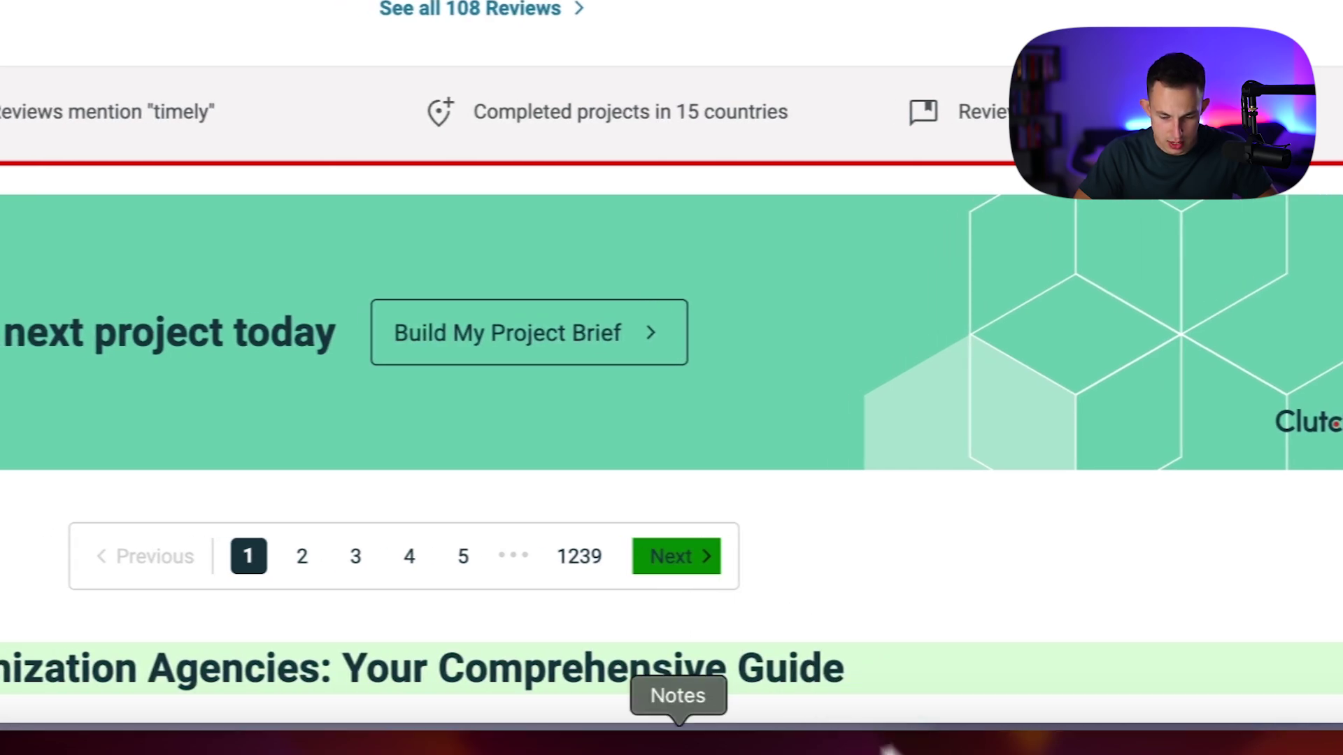
right_click(431, 744)
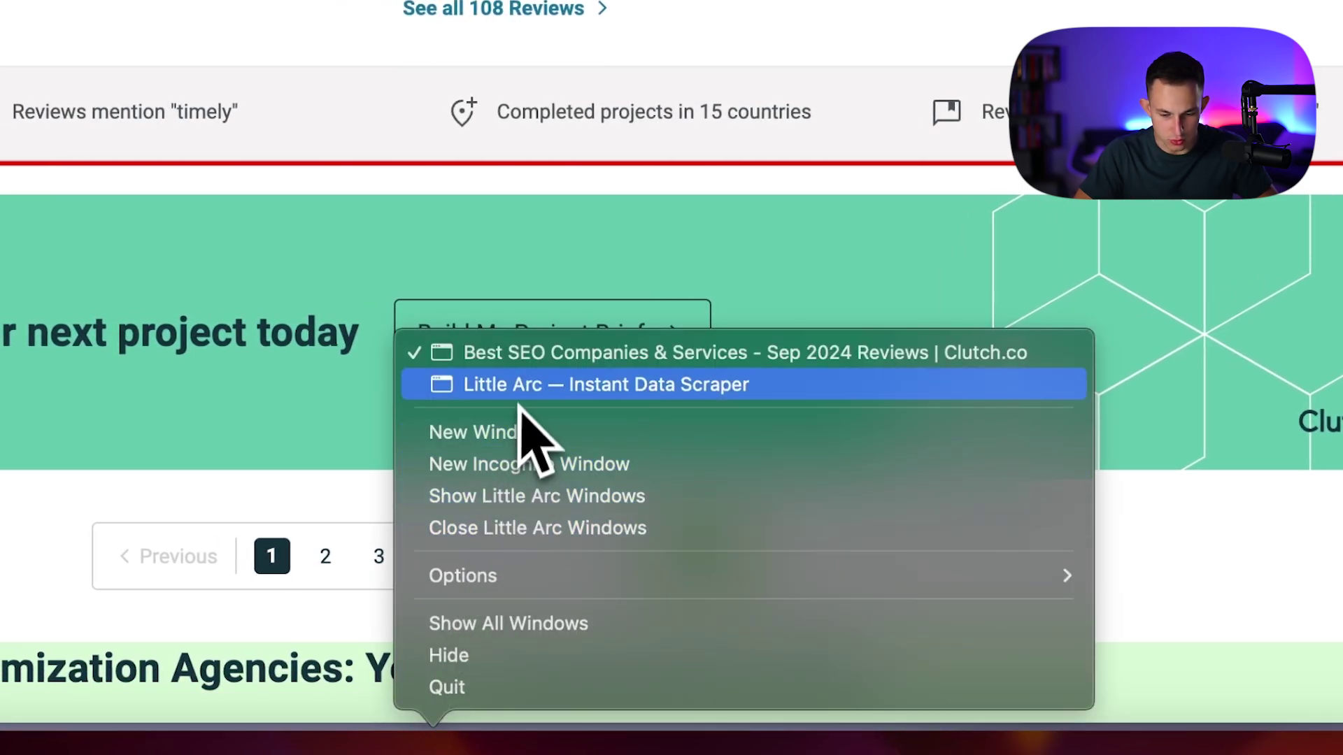
left_click(605, 384)
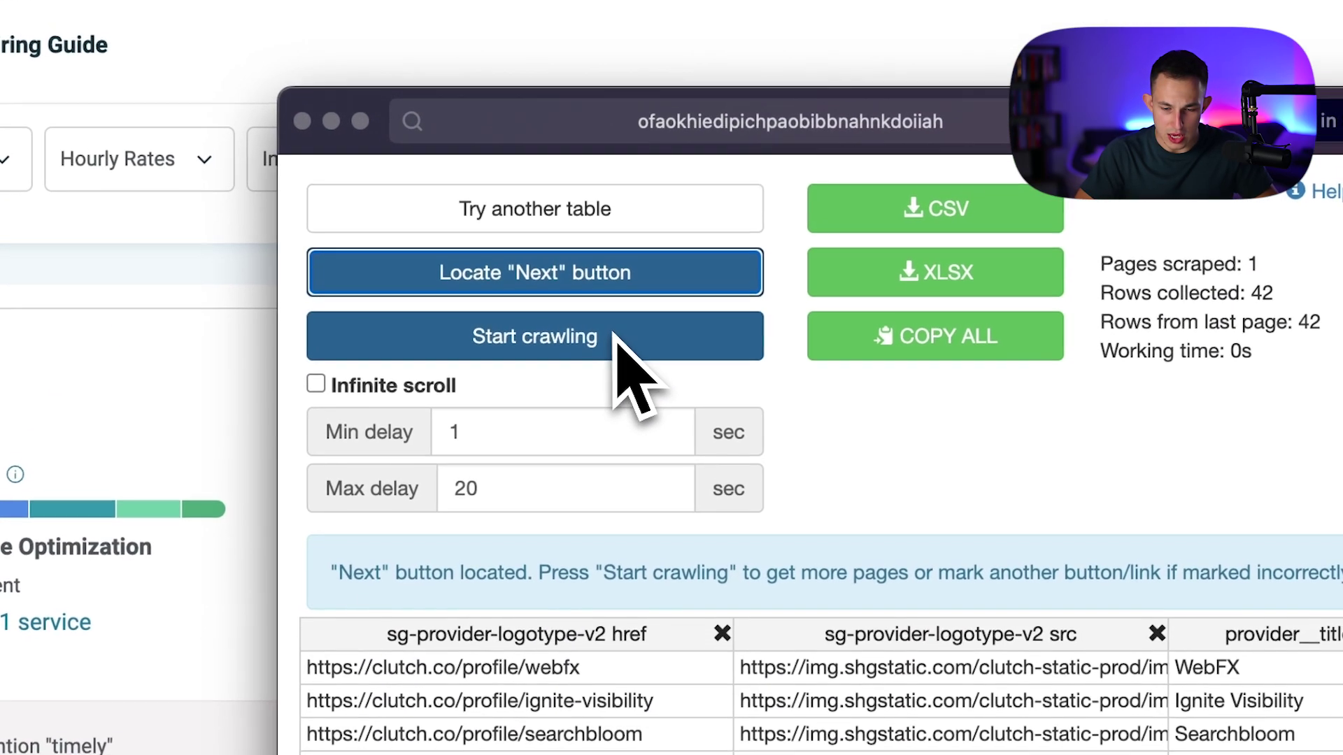
left_click(485, 494)
type("5")
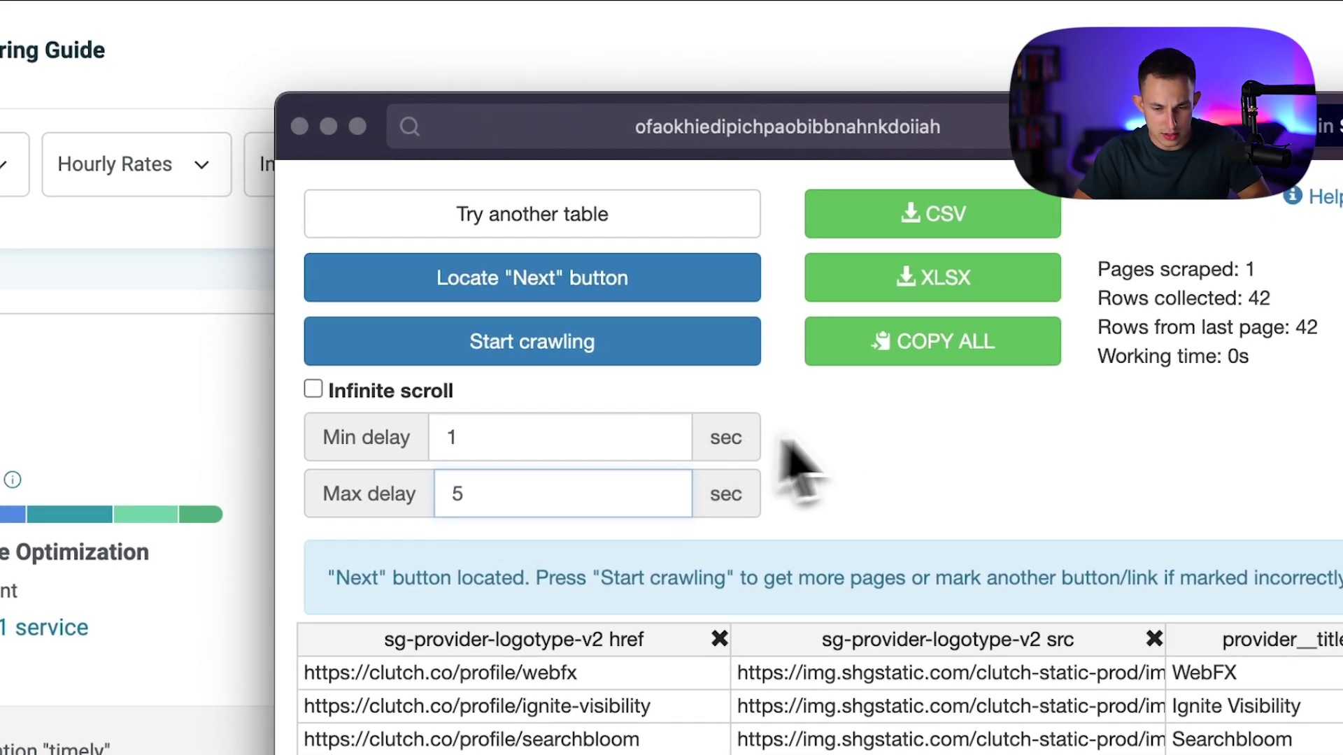
left_click(629, 346)
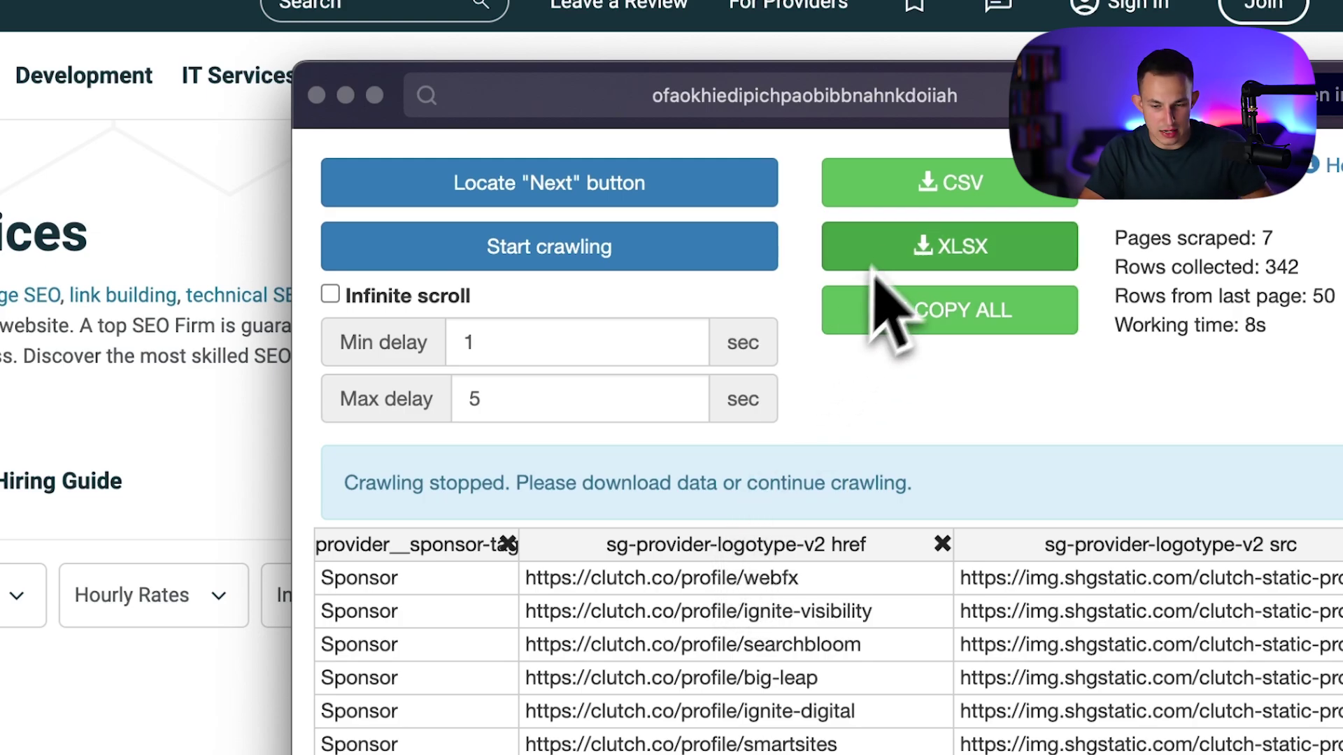
- Paste all scraped Clutch rows into a new blank Google Sheets spreadsheet
left_click(918, 315)
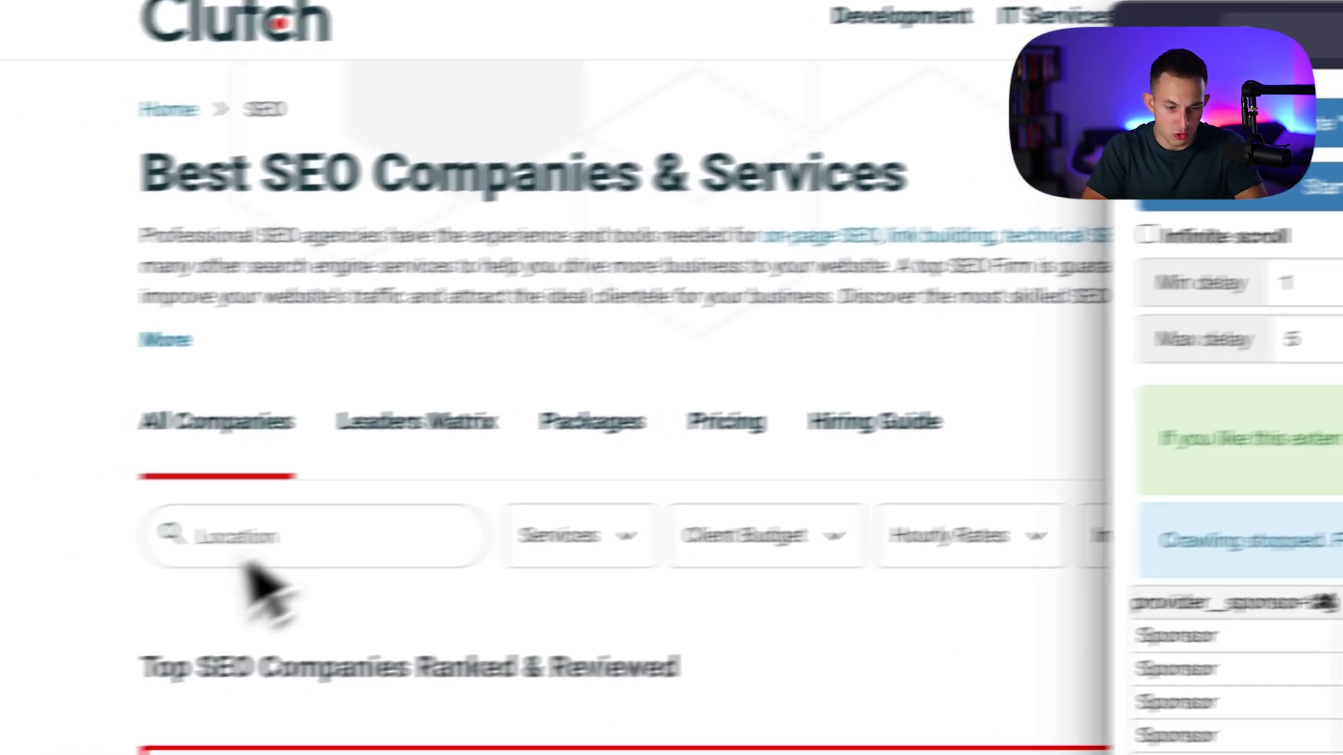
key("super+t")
type("sheets")
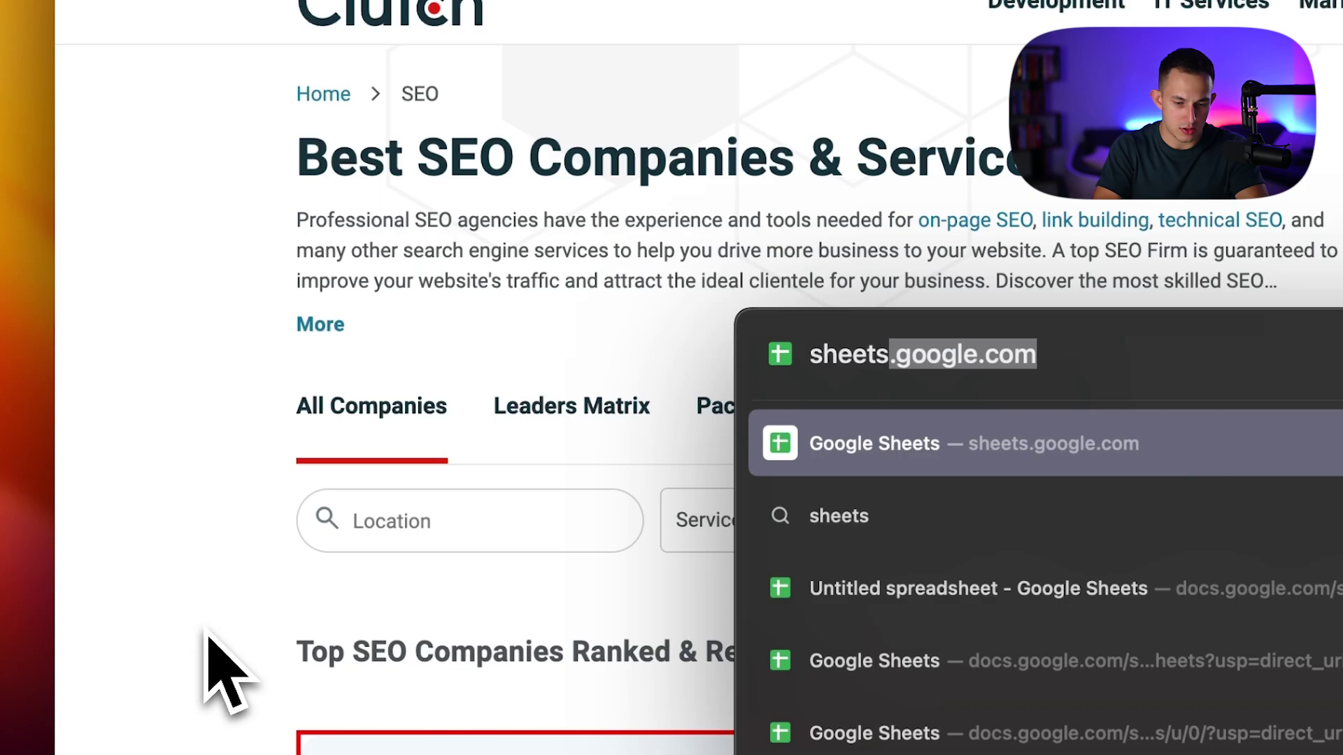
key("Return")
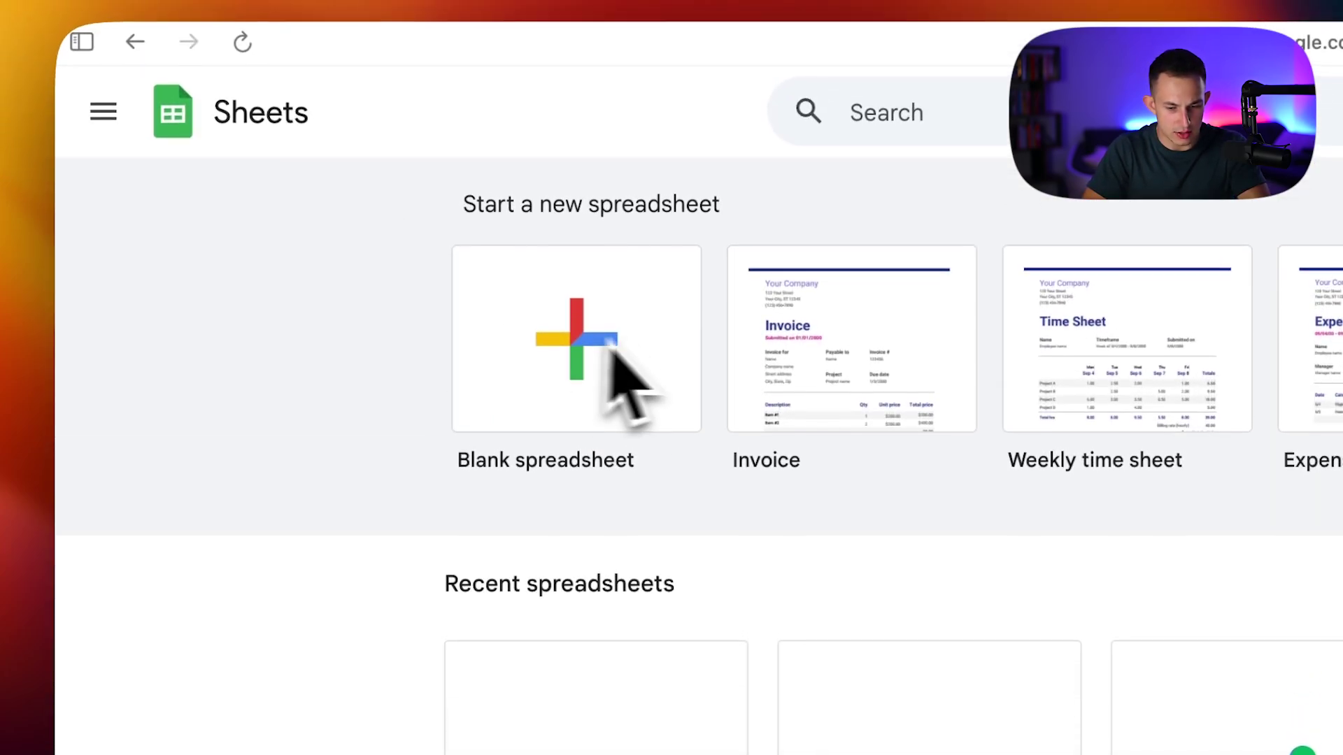
left_click(587, 199)
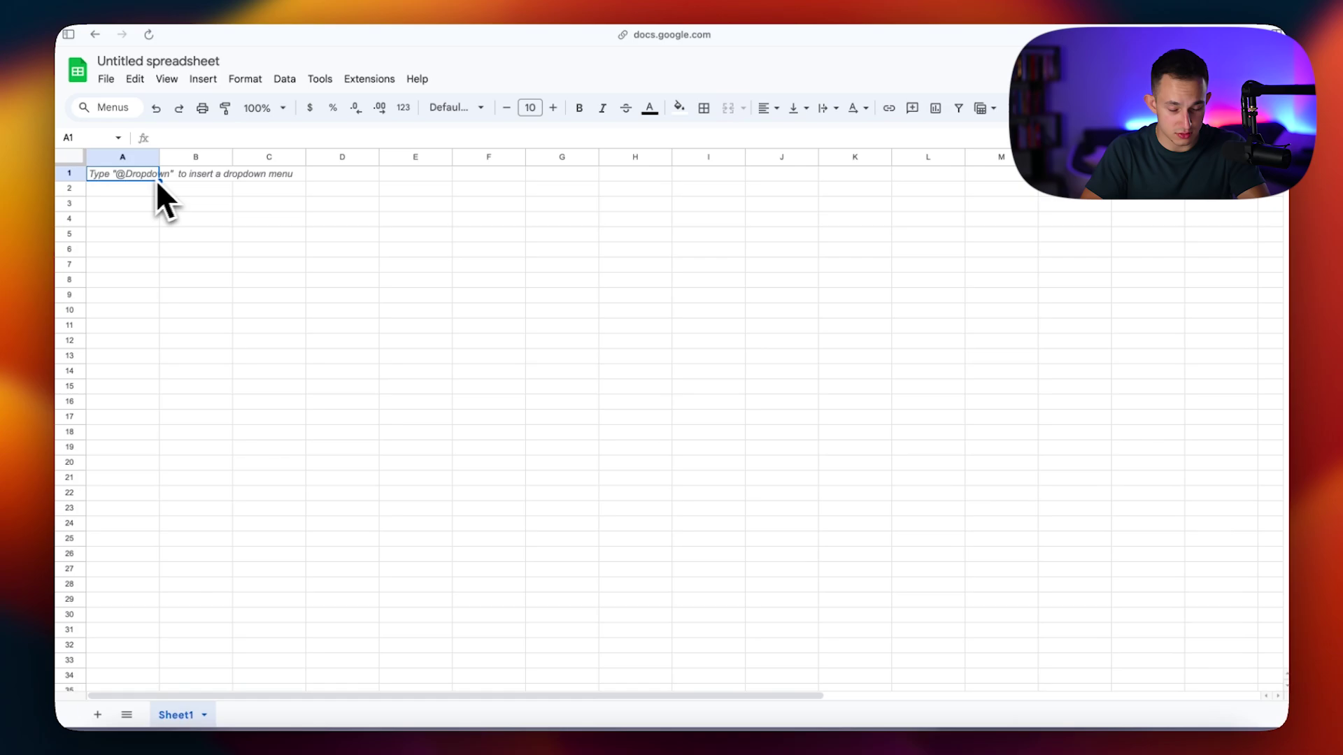
key("ctrl+v")
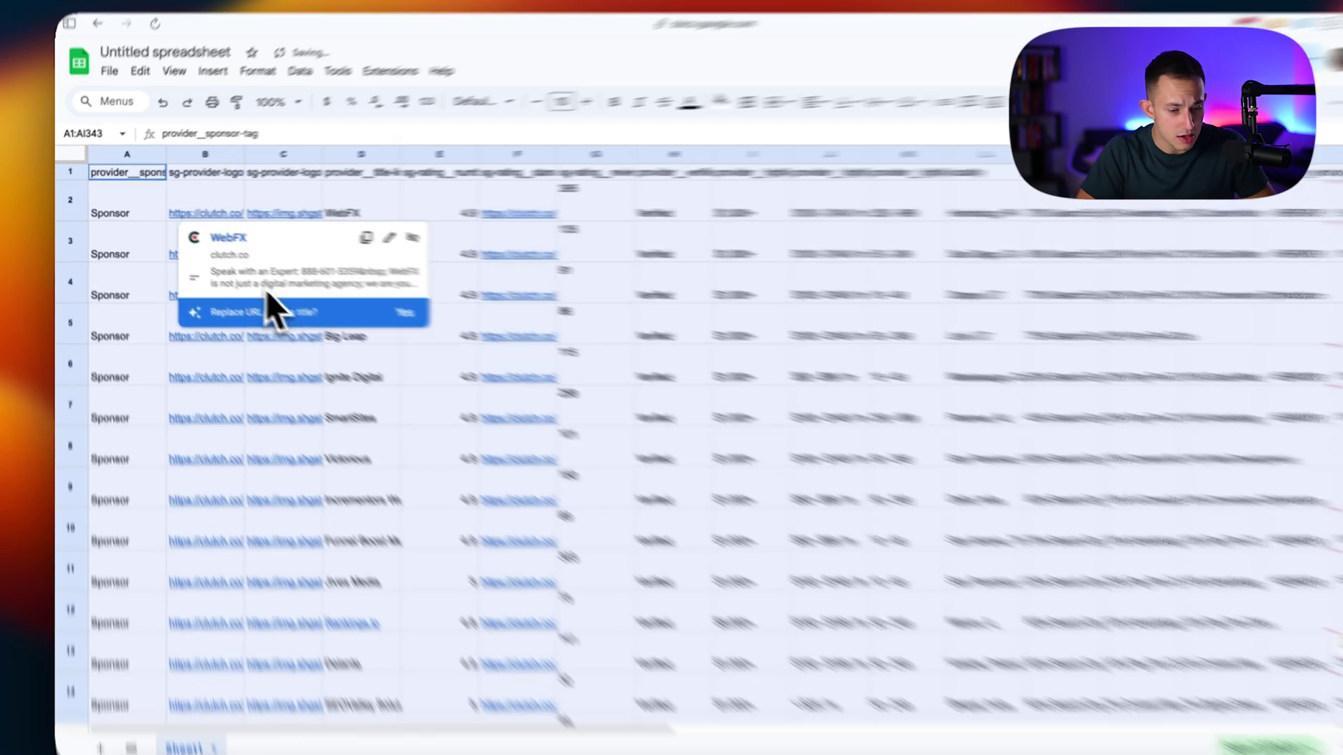
left_click(195, 404)
left_click_drag(319, 154, 320, 734)
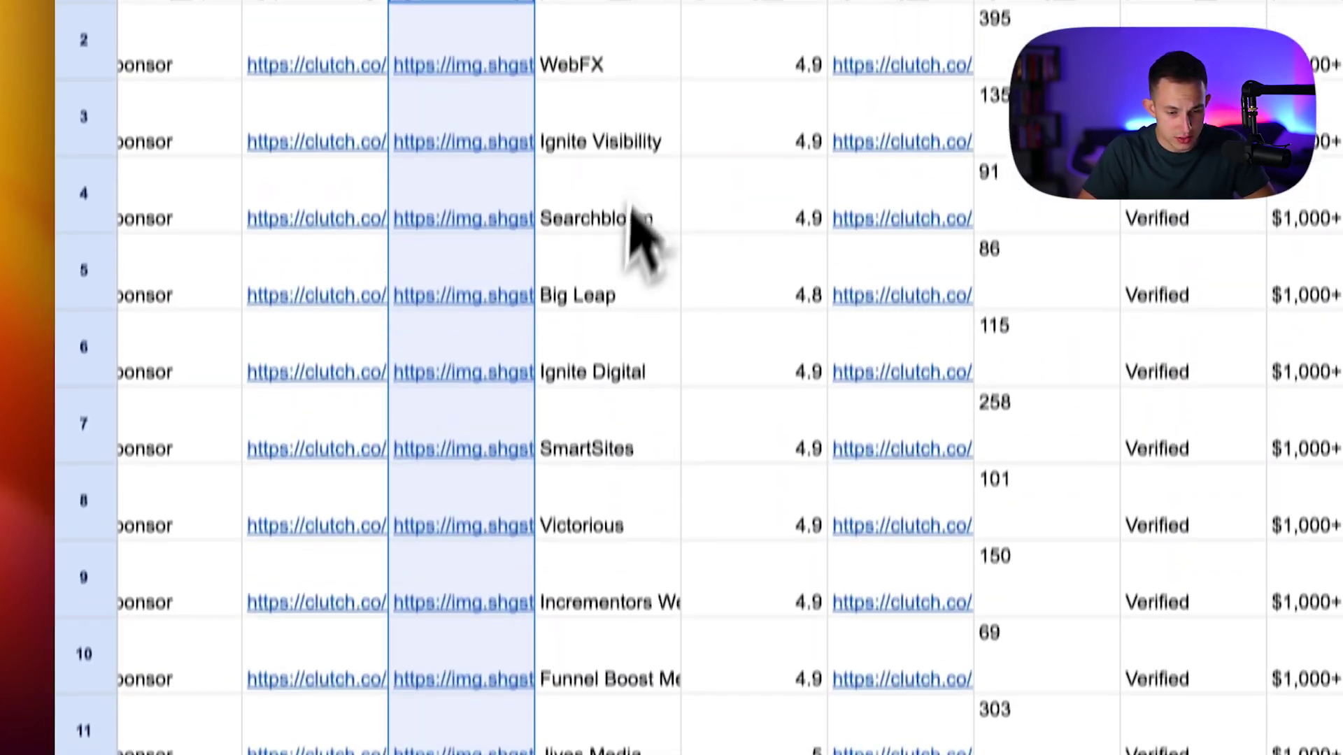
left_click_drag(630, 215, 631, 671)
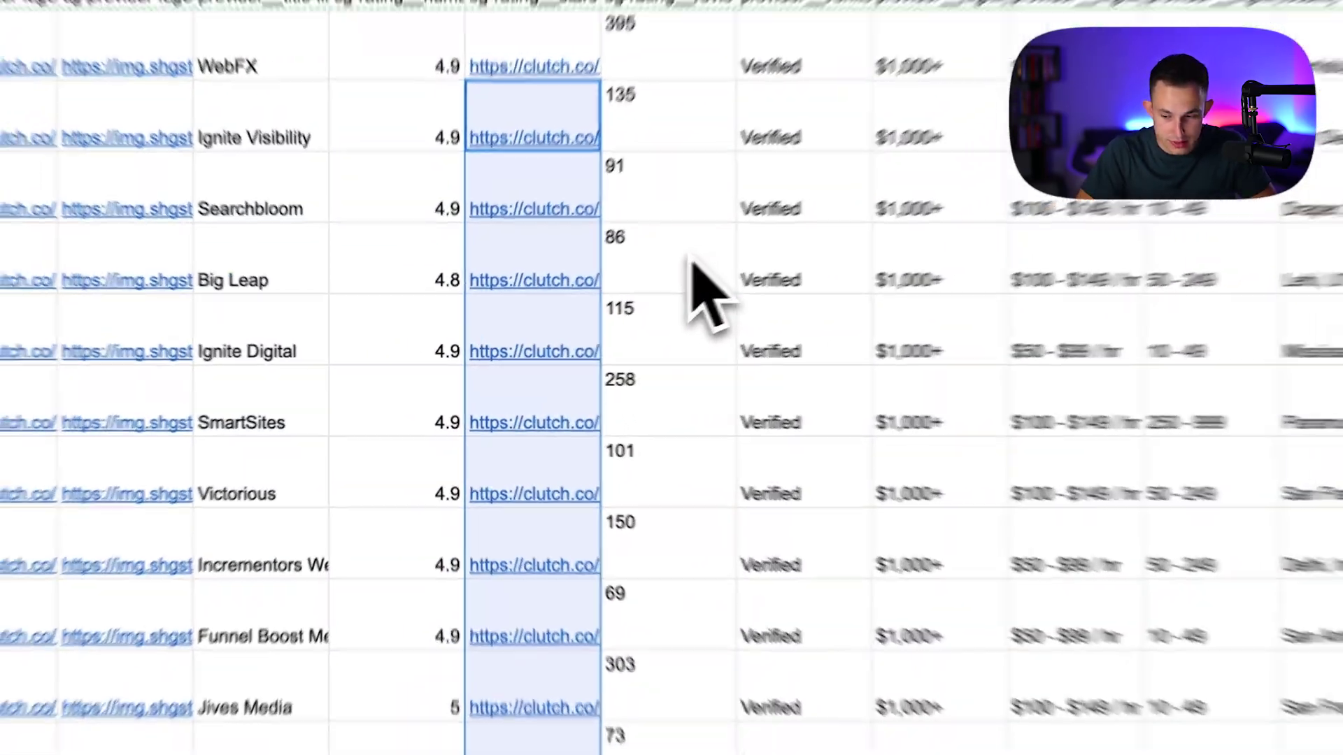
scroll(564, 311, "right", 5)
scroll(562, 312, "right", 3)
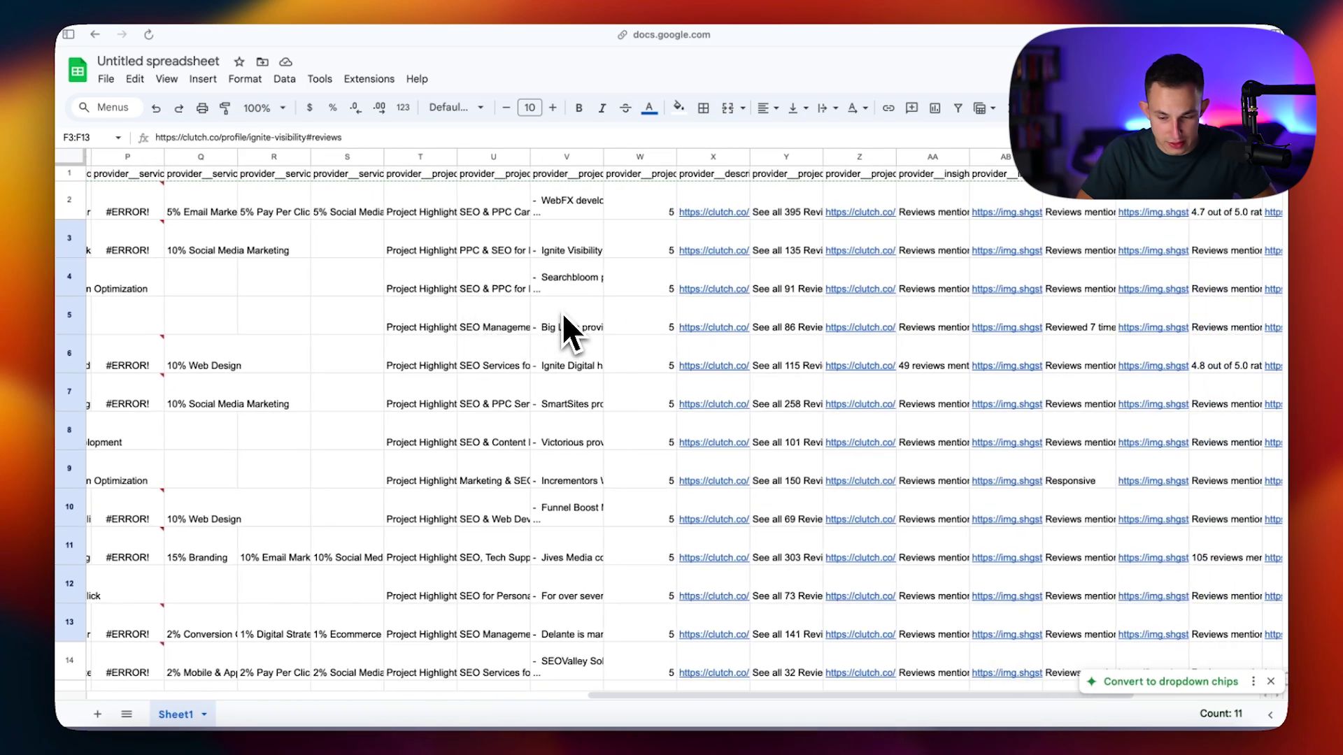
scroll(561, 313, "right", 2)
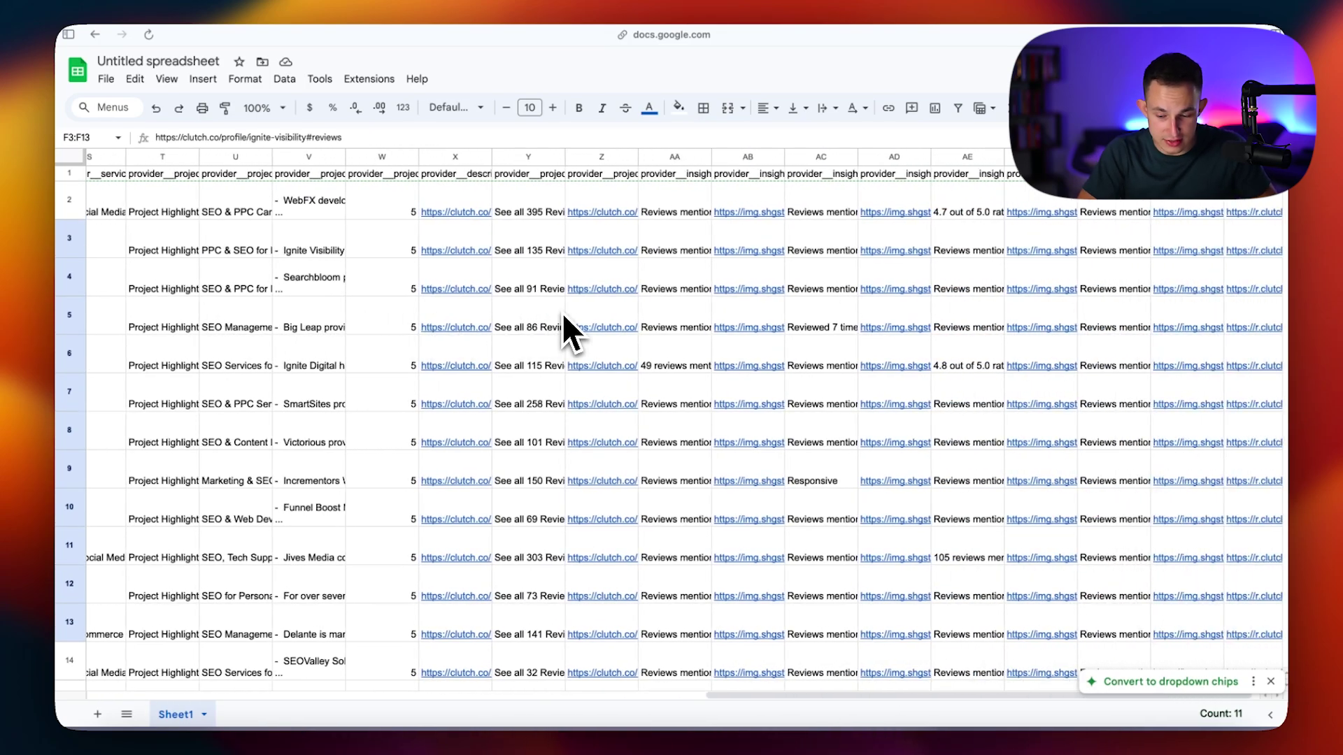
scroll(561, 313, "right", 3)
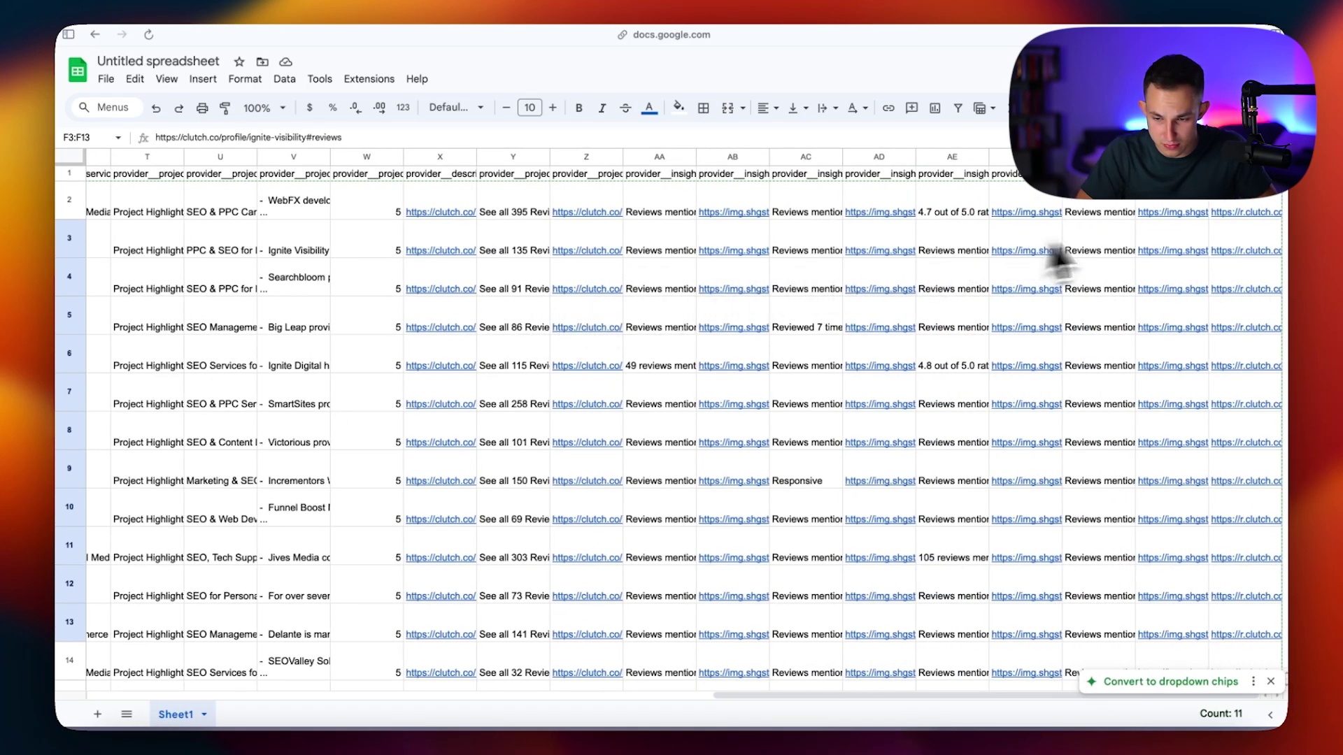
- Select and copy the provider website redirect links in column AI
left_click(1243, 212)
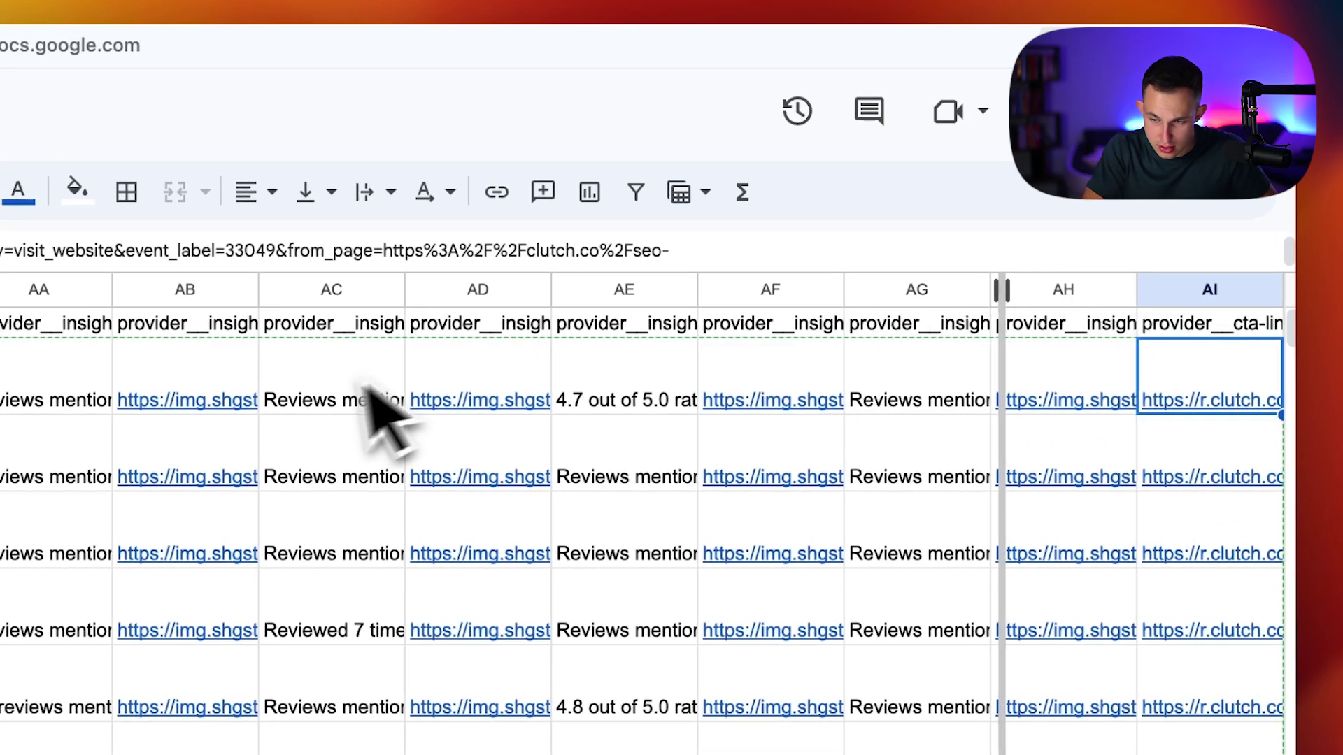
scroll(588, 399, "left", 5)
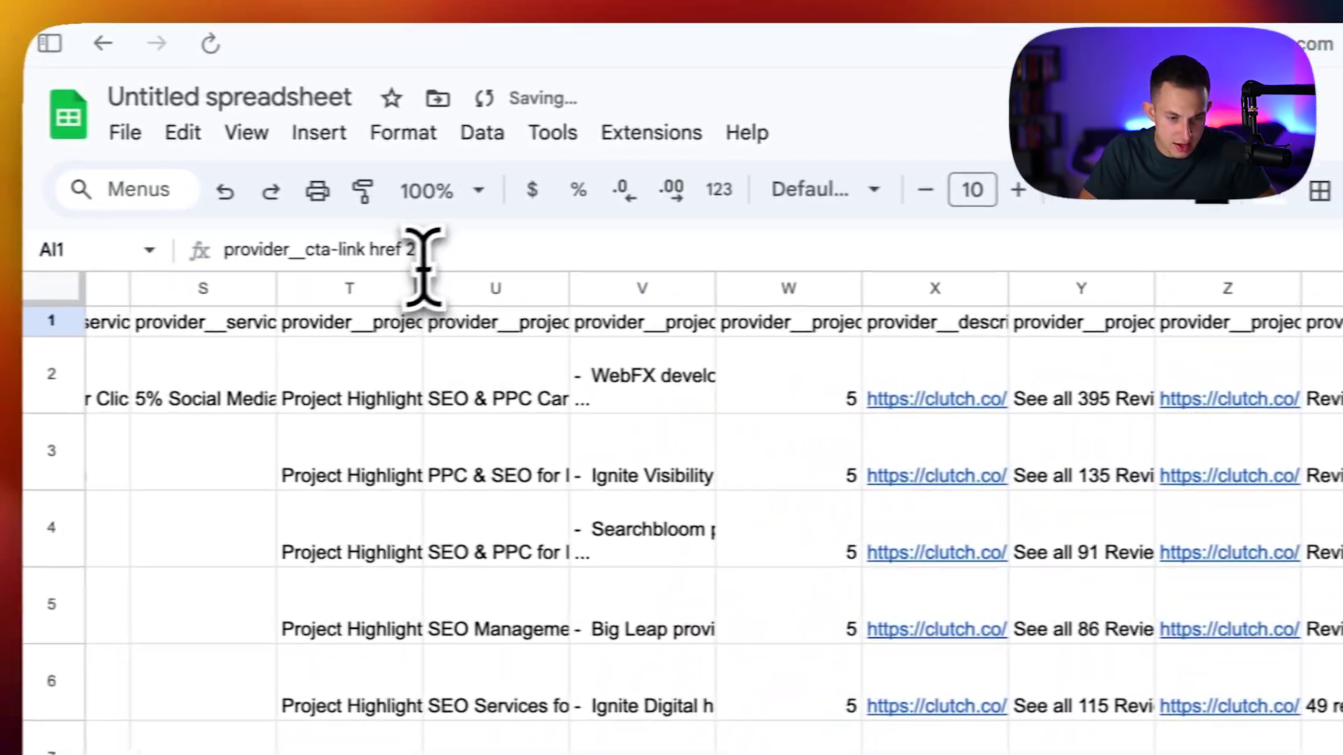
left_click_drag(446, 249, 388, 249)
scroll(671, 420, "right", 5)
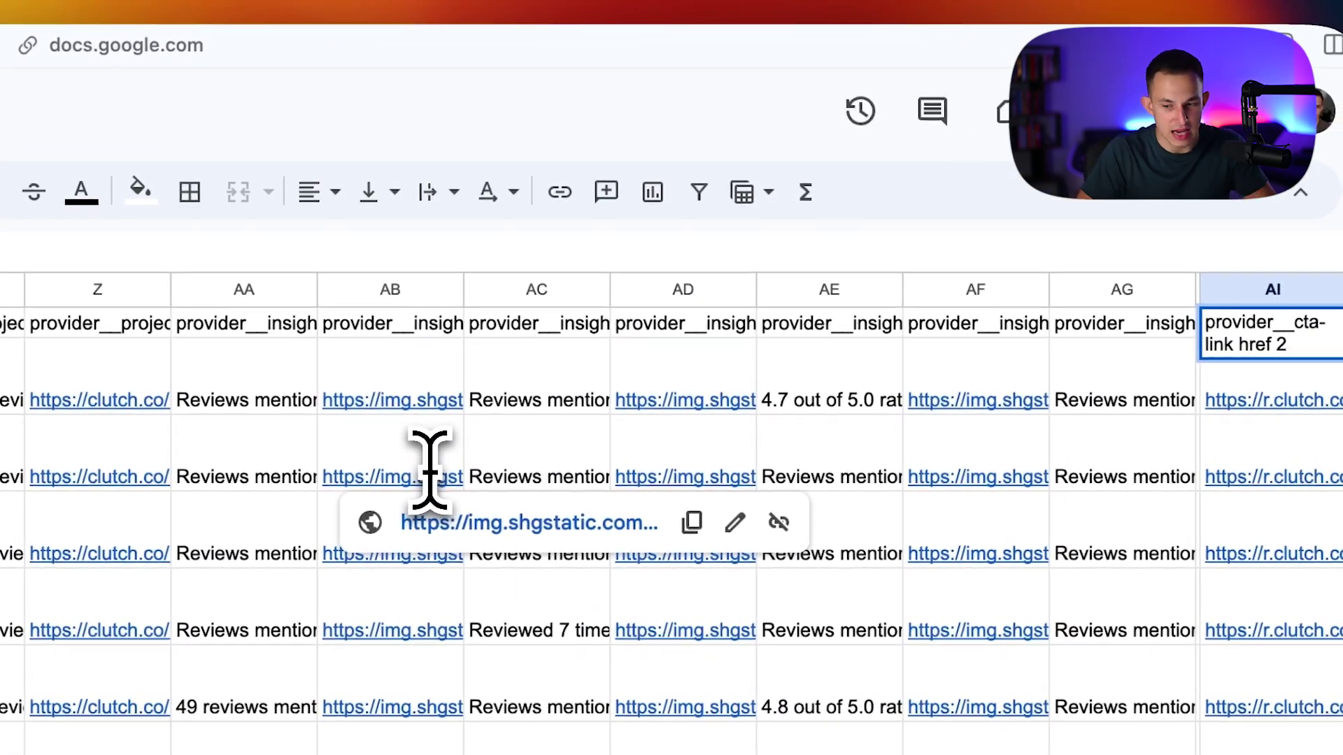
left_click(1149, 440)
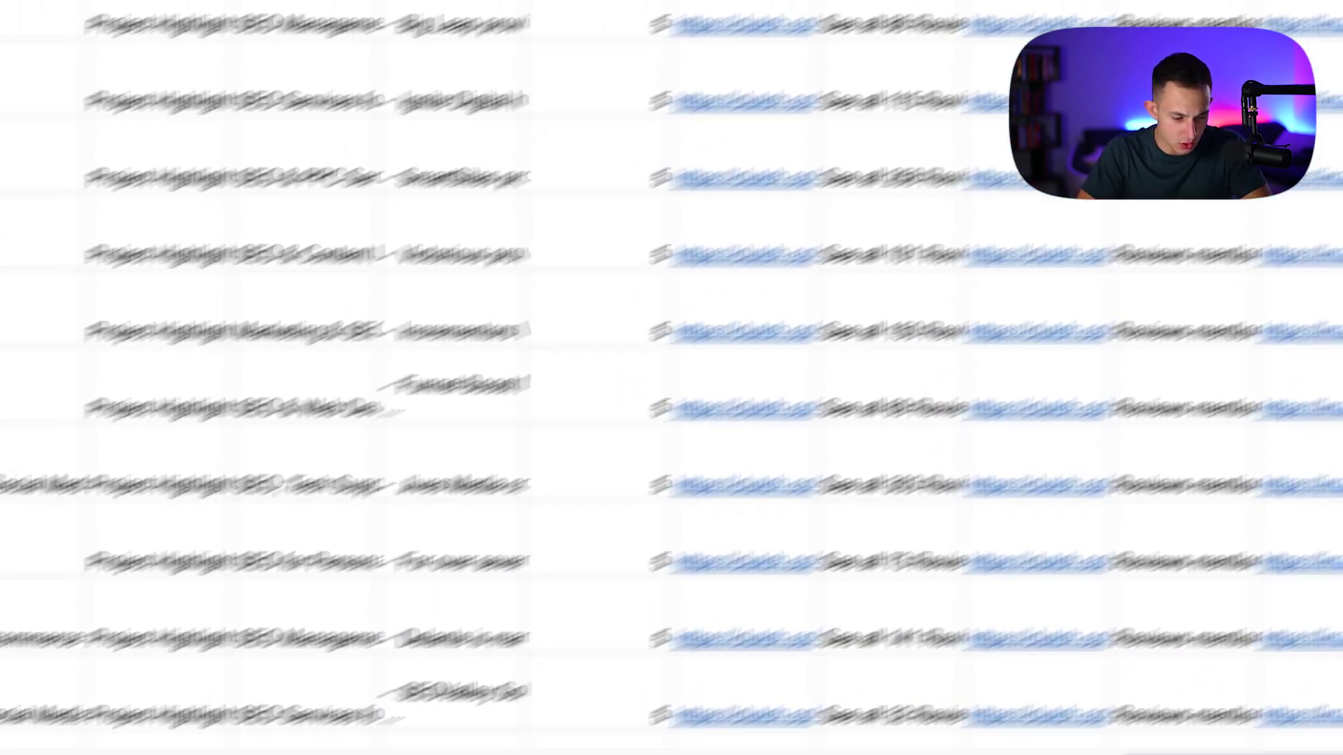
- Paste the redirect links into a new sheet and widen column A
left_click(114, 719)
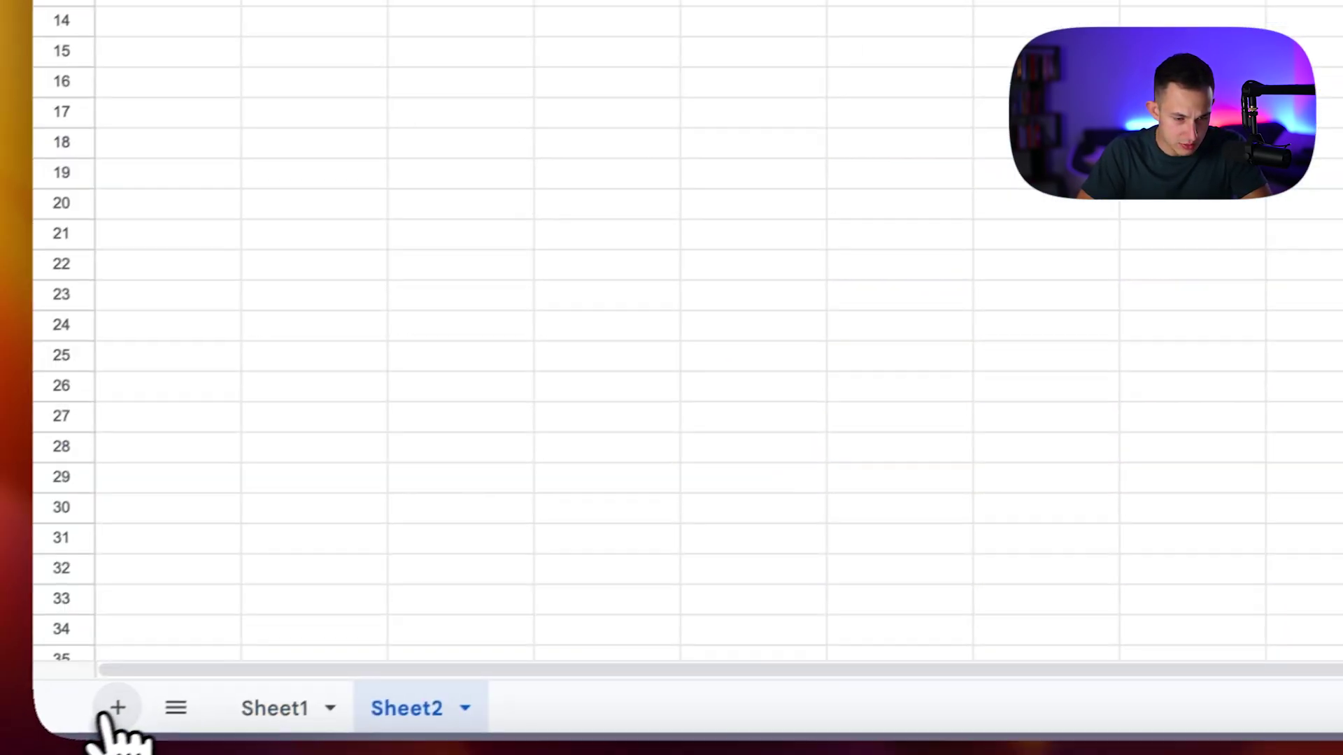
key("ctrl+v")
left_click_drag(269, 284, 979, 299)
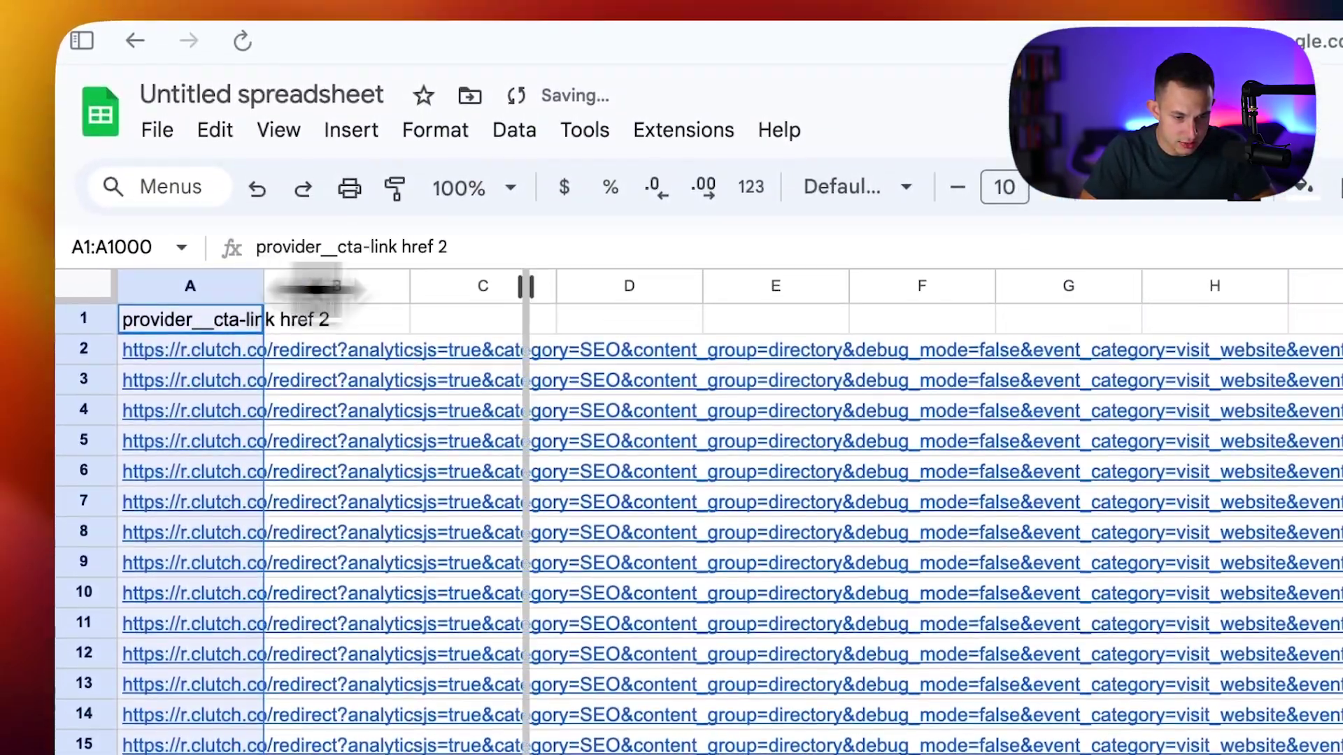
left_click(734, 444)
left_click(242, 353)
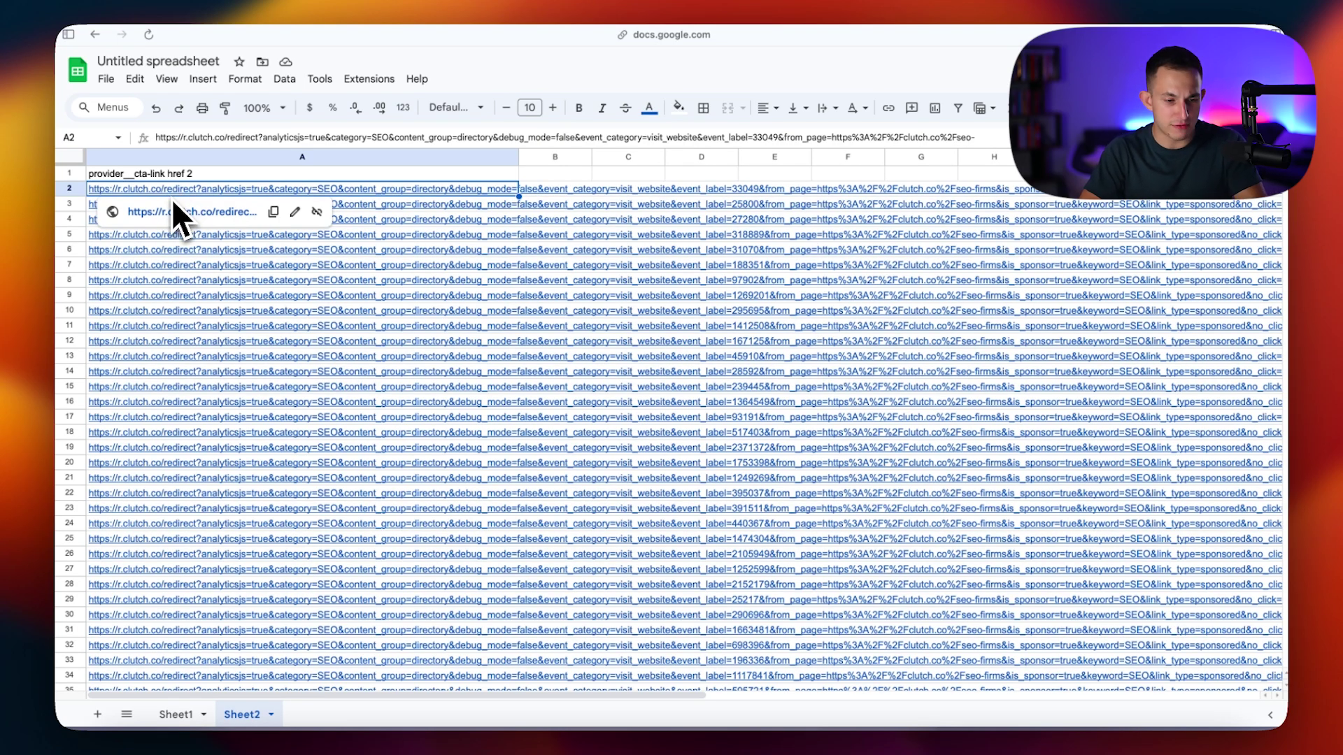
- Replace the redirect links in A2–A4 with real agency URLs, including Searchbloom
left_click(170, 210)
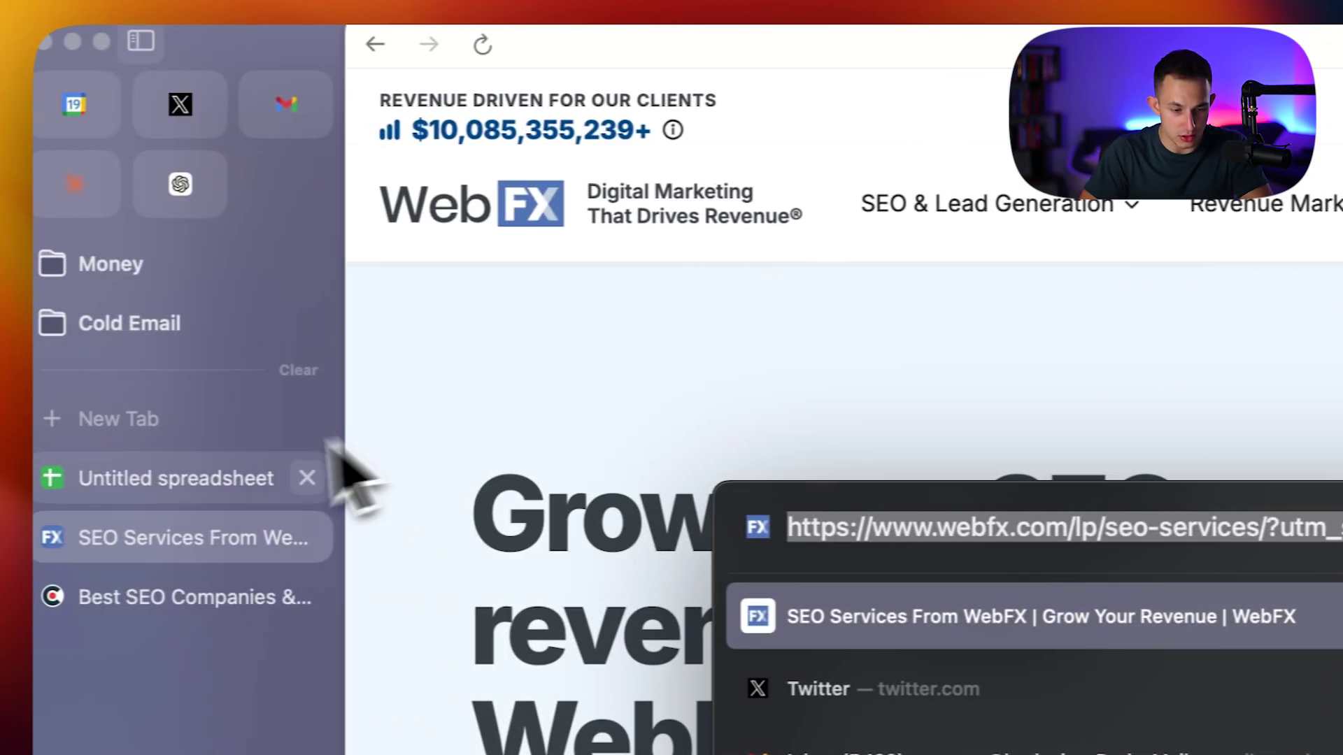
left_click(339, 473)
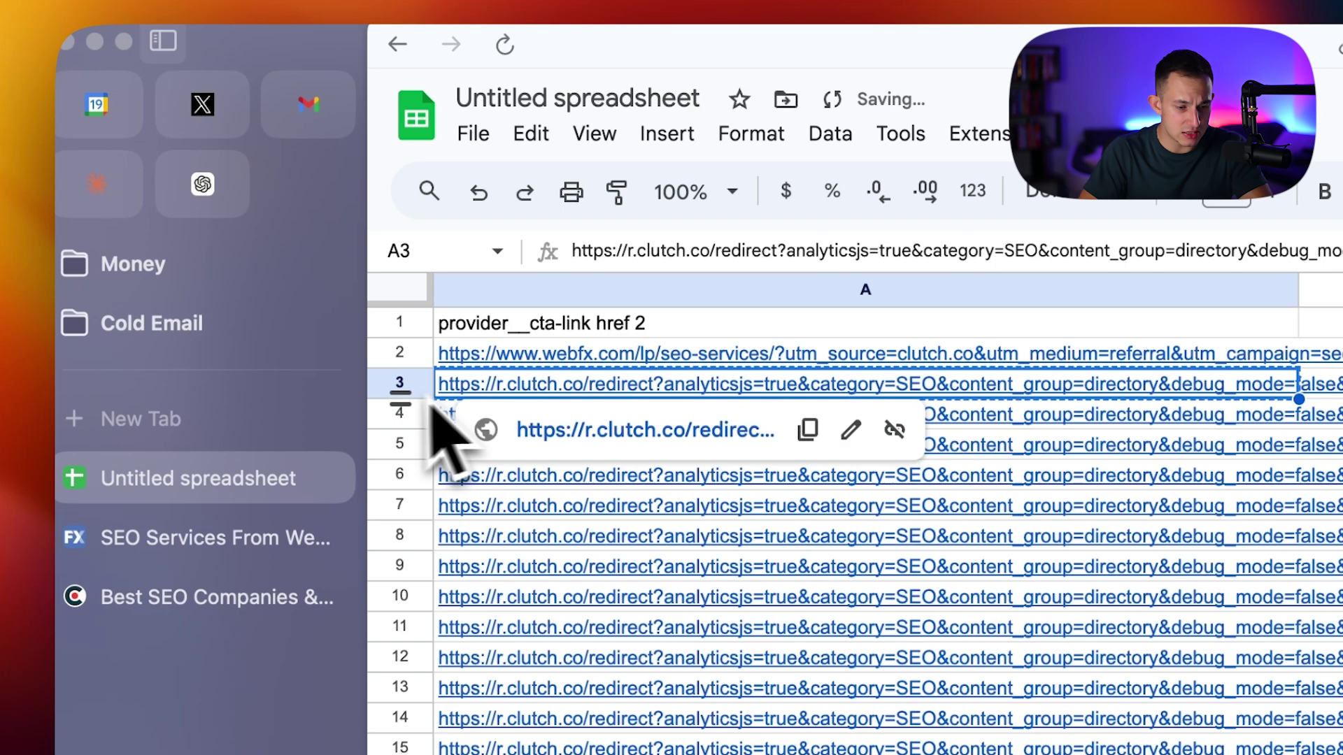
key("super+t")
key("super+v")
key("Return")
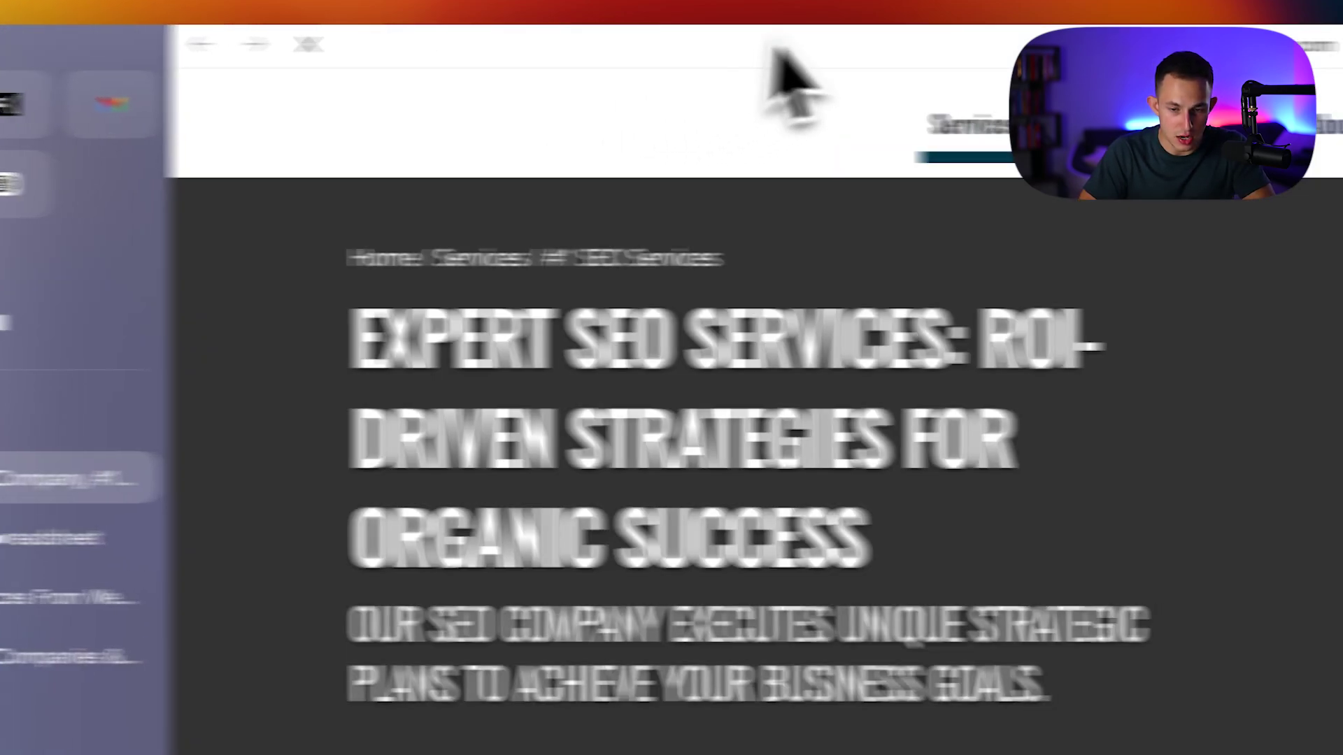
key("super+l")
key("super+c")
key("ctrl+Tab")
key("super+v")
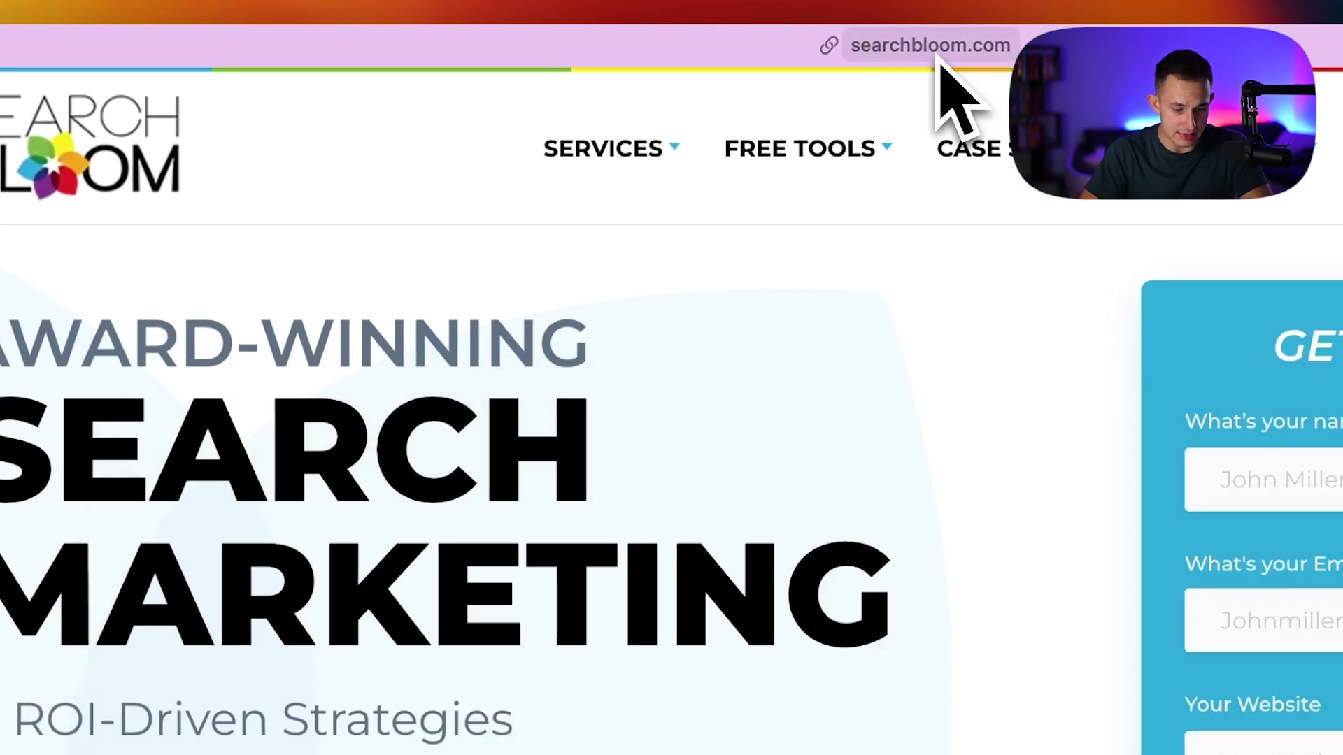
key("ctrl+Tab")
key("super+v")
- Replace the A5 redirect link with the Big Leap website URL
left_click(385, 419)
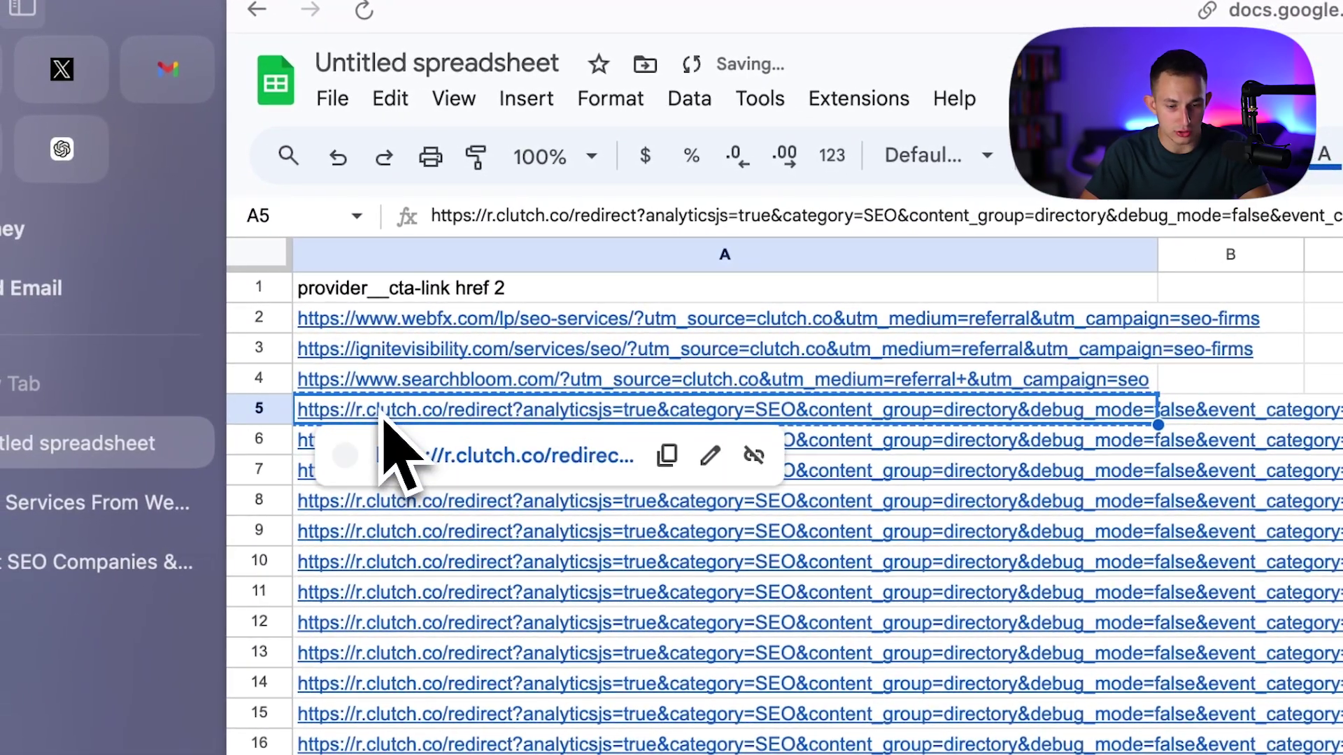
key("super+c")
key("super+t")
key("super+v")
key("Return")
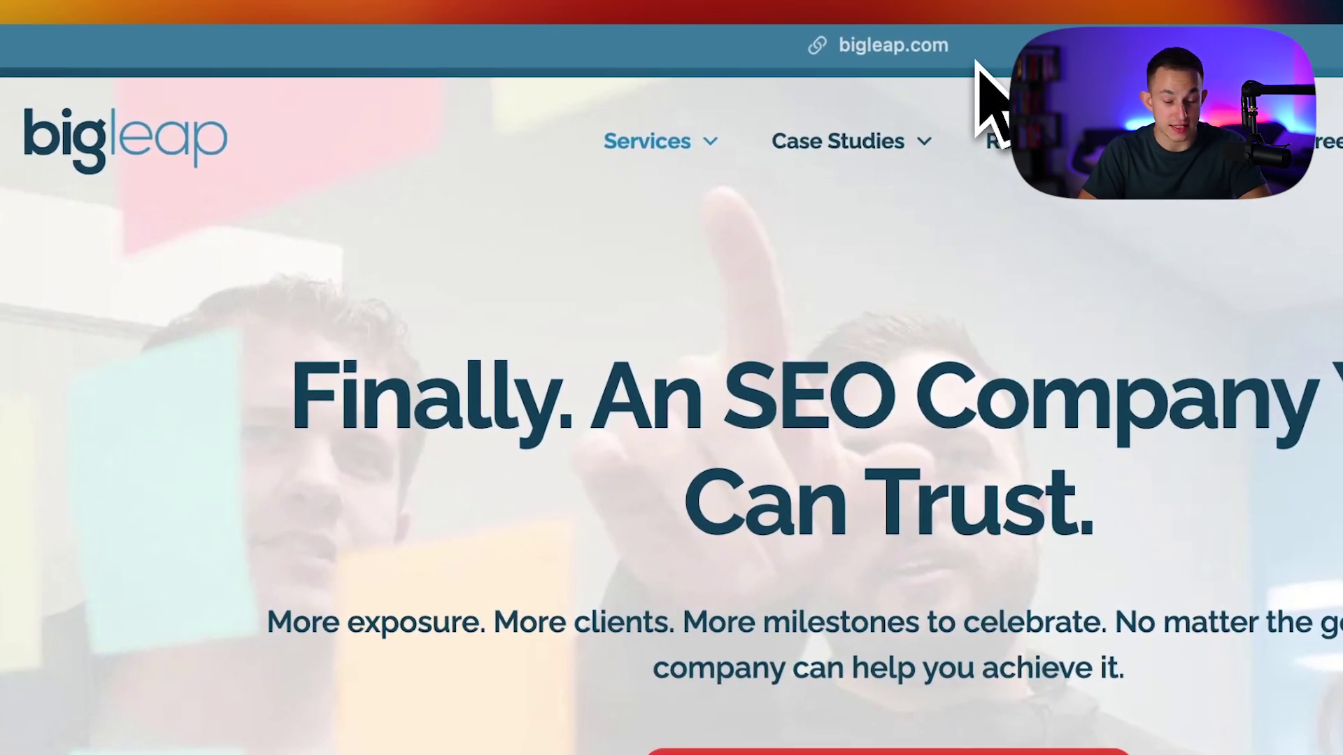
left_click(893, 45)
key("super+c")
key("super+w")
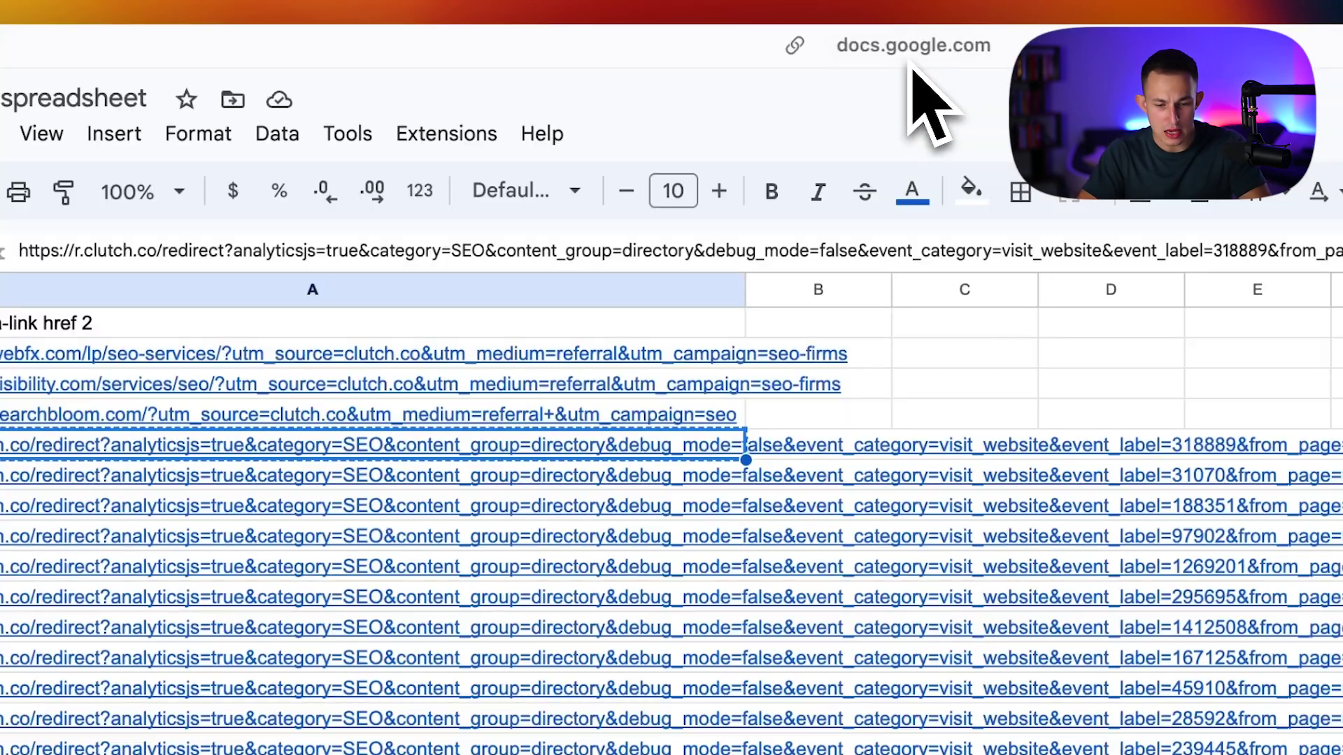
key("super+v")
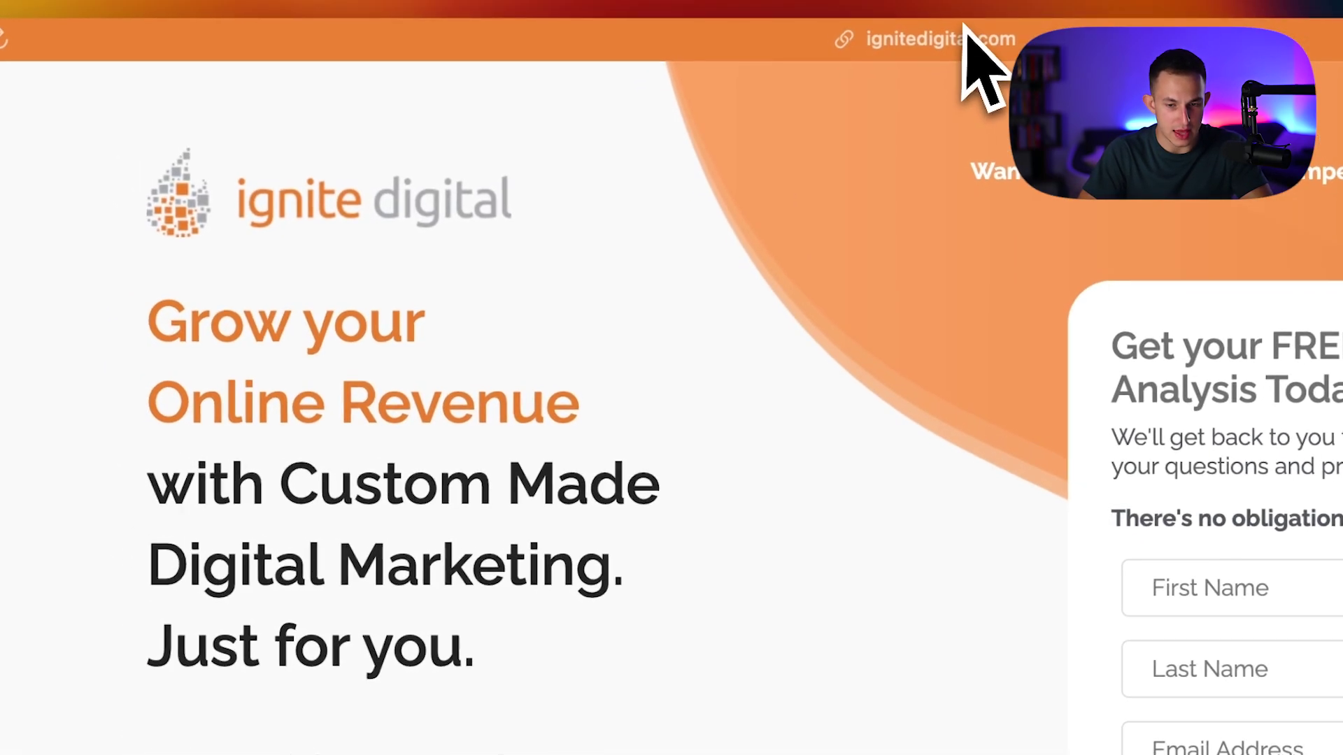
- Replace the A6 redirect link with the Ignite Digital website URL
left_click(959, 45)
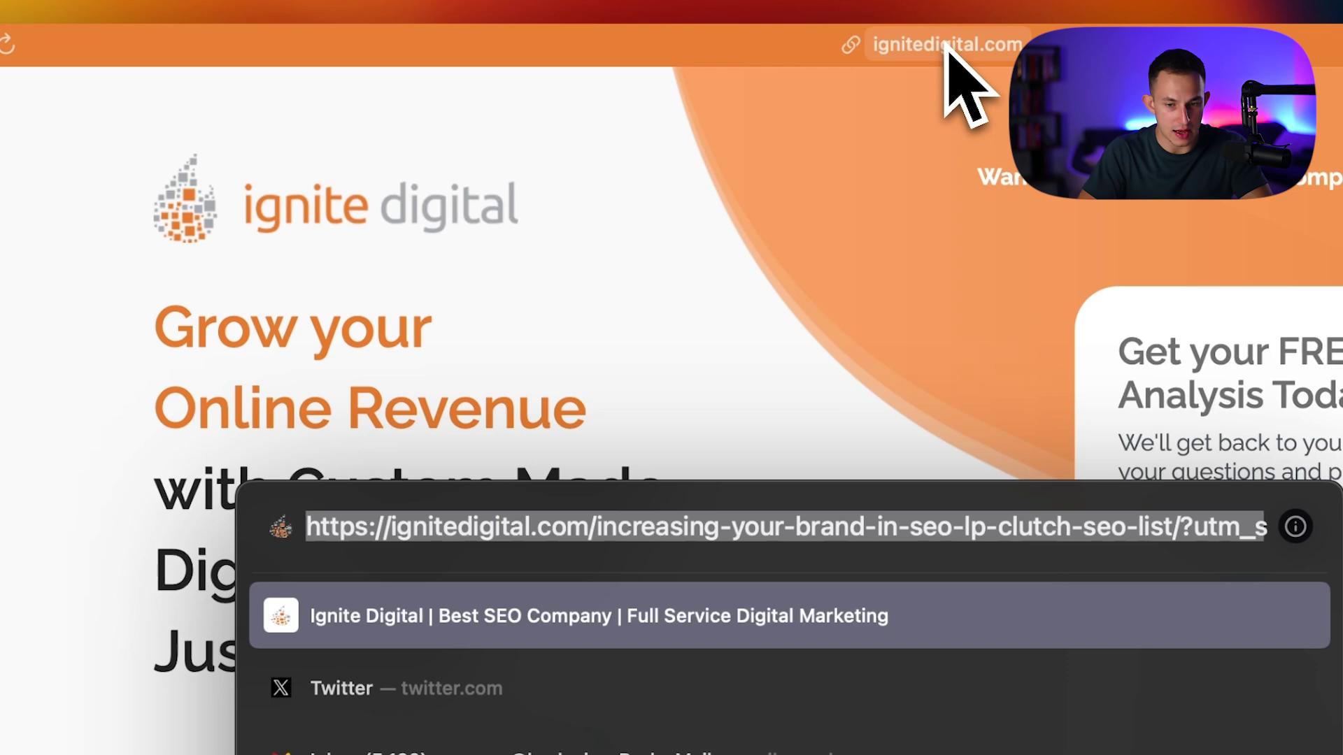
key("ctrl+c")
key("ctrl+Tab")
key("ctrl+v")
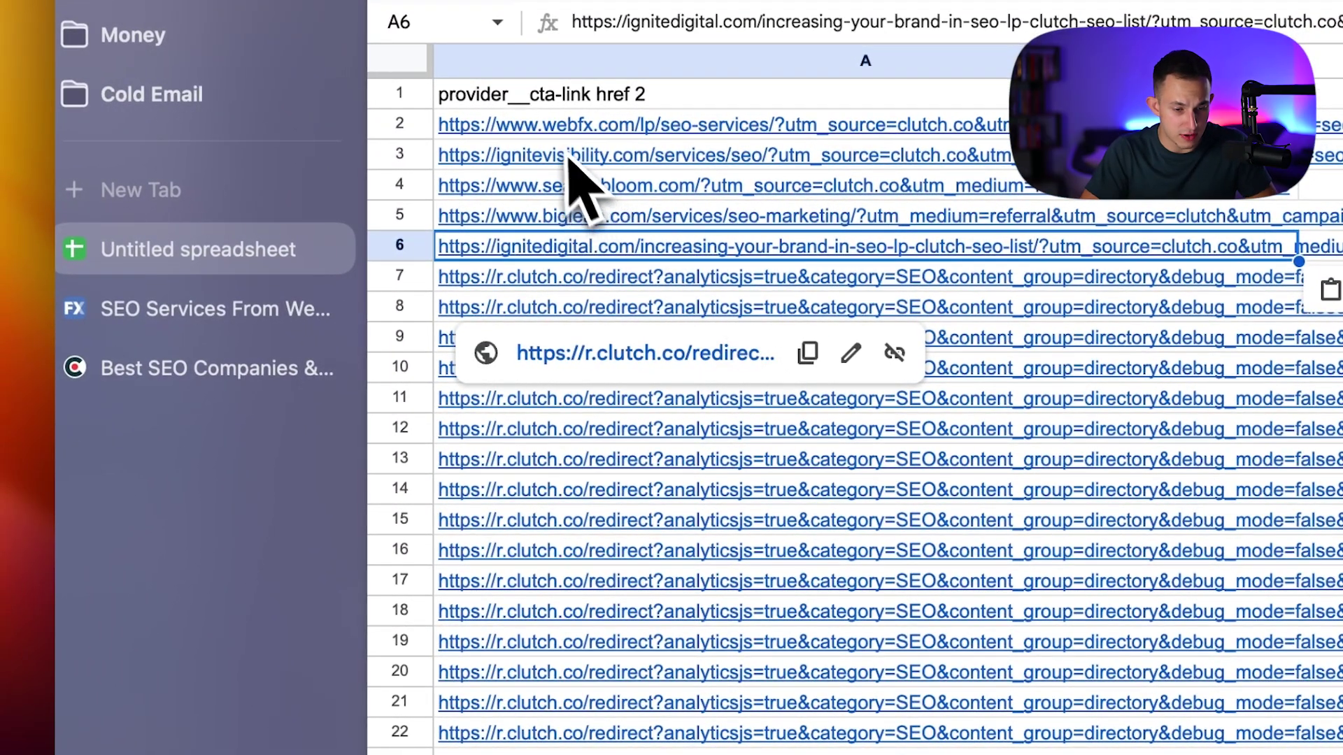
- Check the cleaned URLs in rows 2–6 and the remaining redirect links
left_click(561, 127)
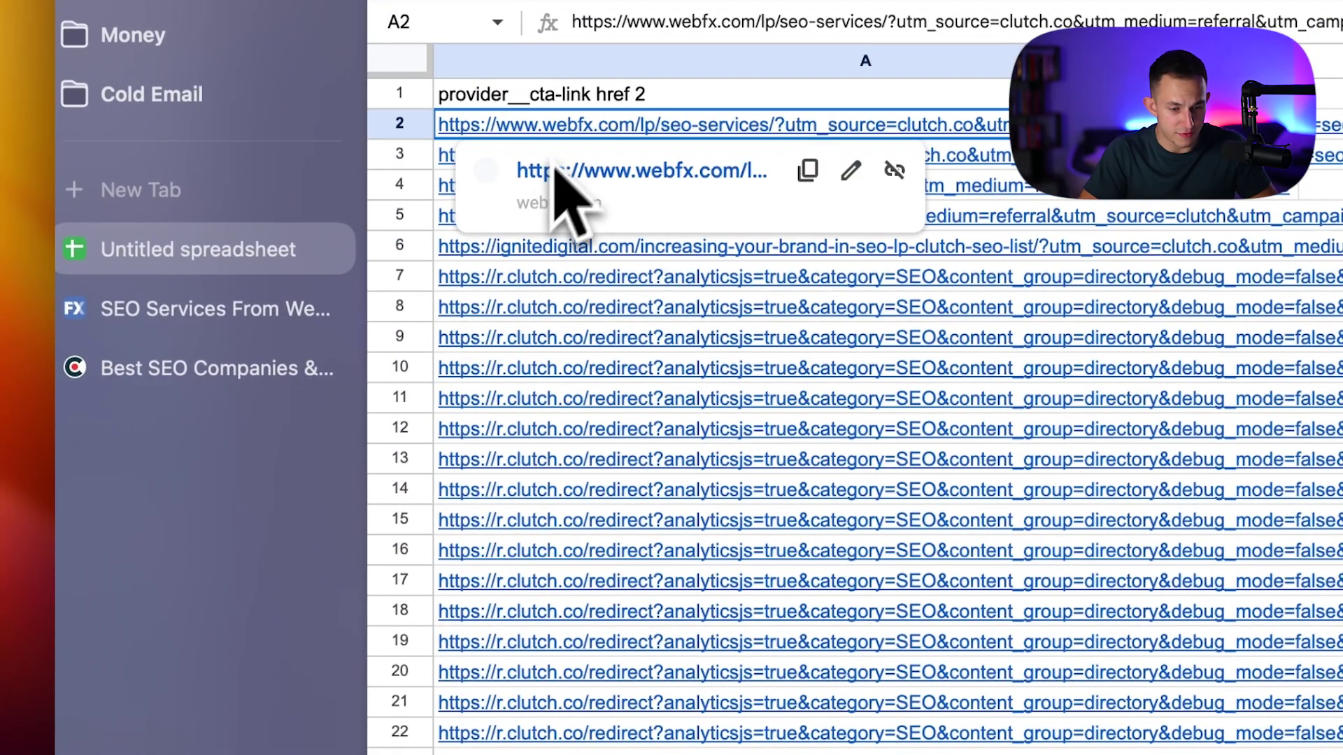
left_click(546, 277)
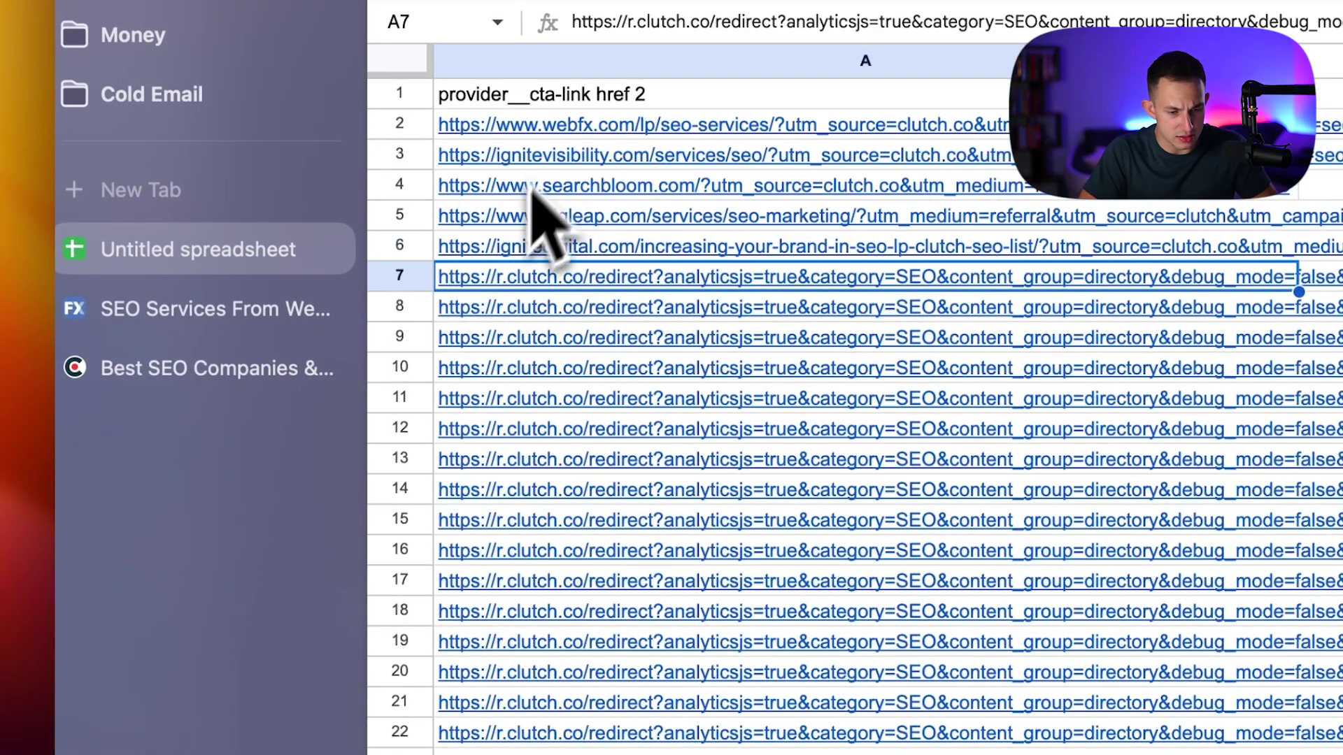
left_click(630, 186)
left_click(504, 247)
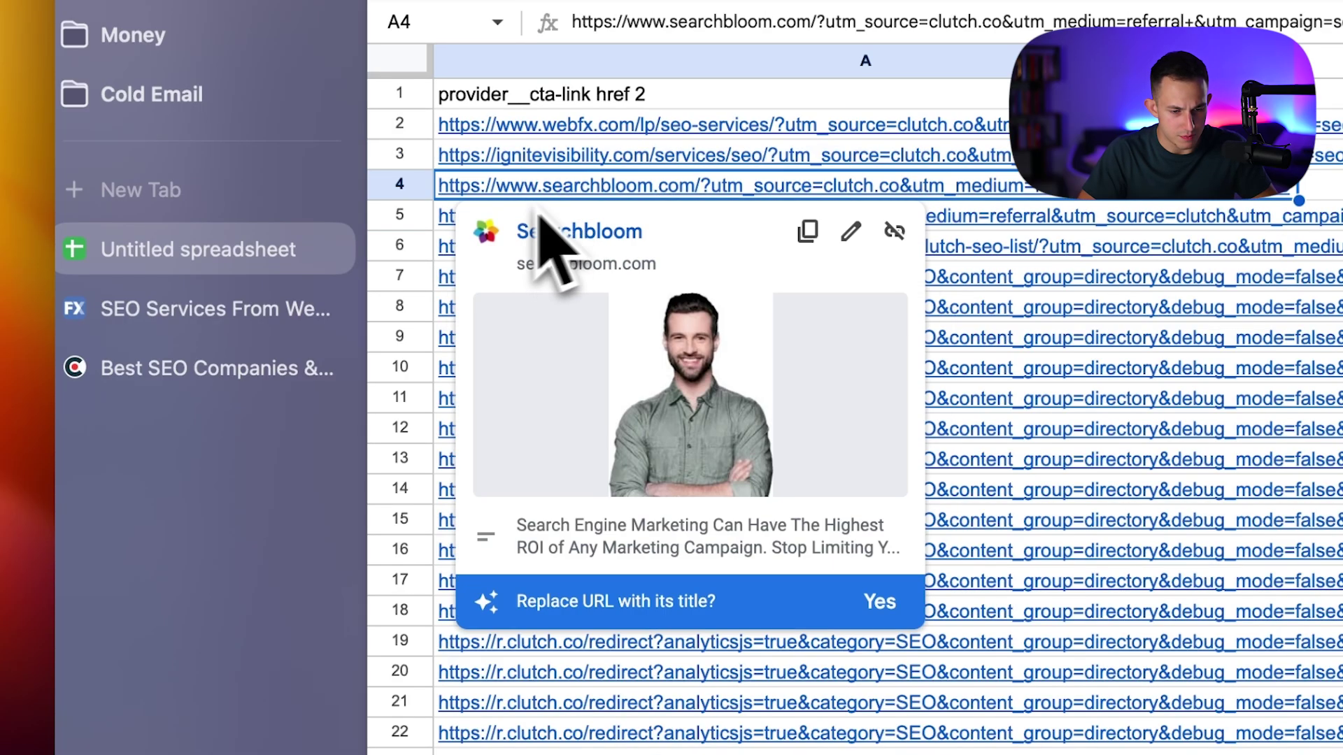
left_click(545, 216)
left_click(675, 672)
left_click(582, 247)
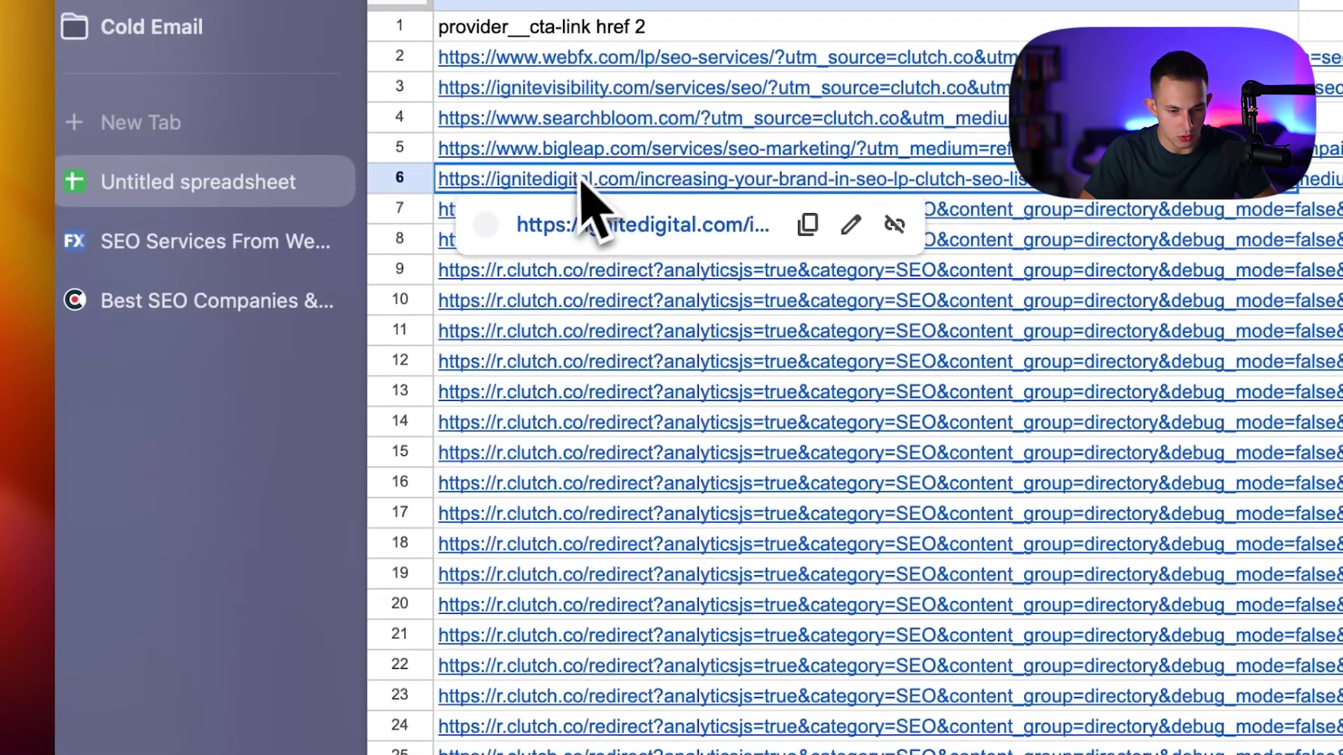
scroll(588, 504, "down", 5)
scroll(587, 505, "down", 3)
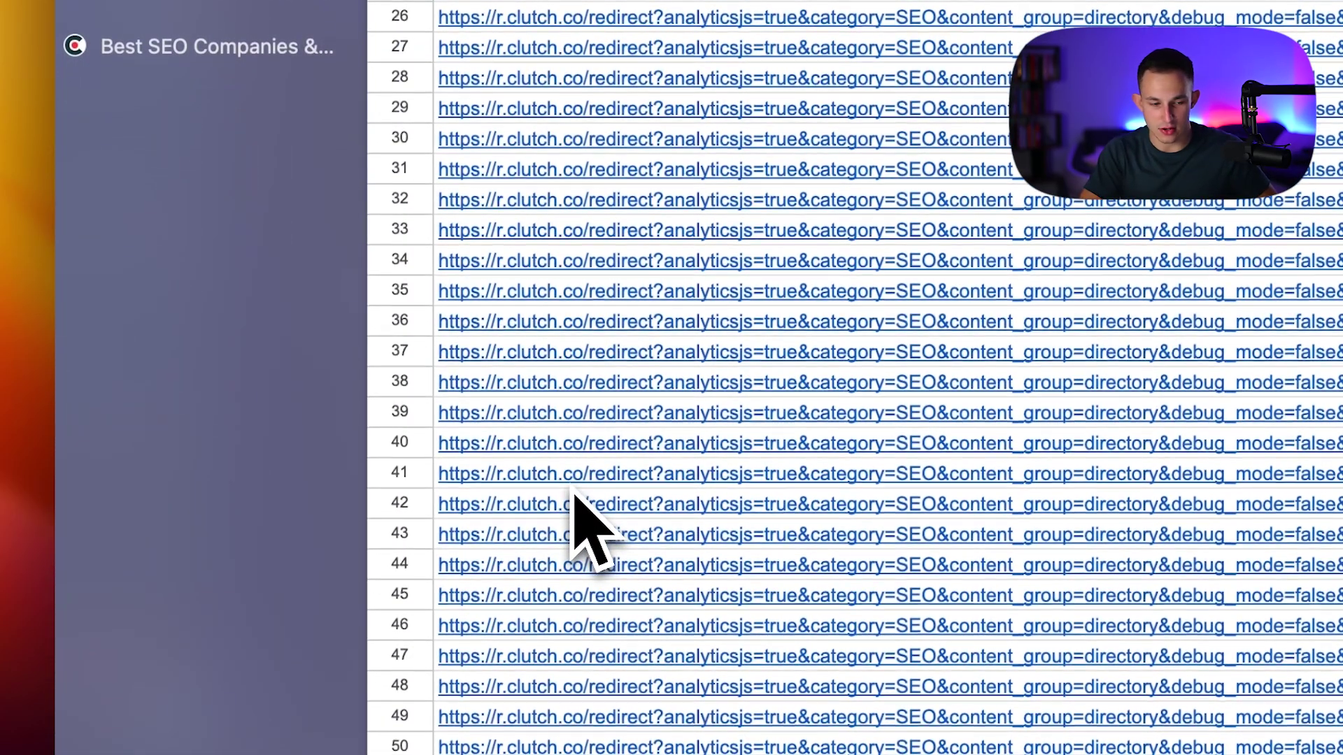
scroll(588, 525, "up", 5)
left_click(598, 292)
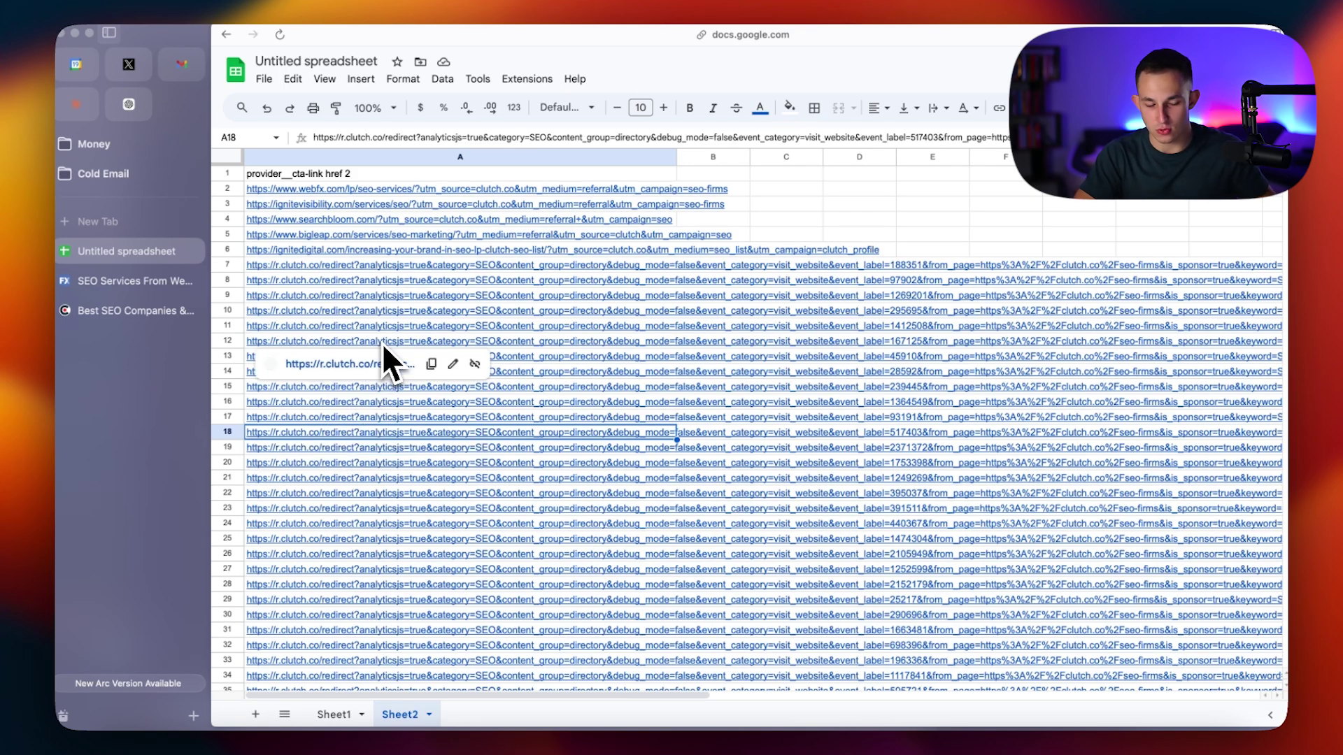
mouse_move(316, 628)
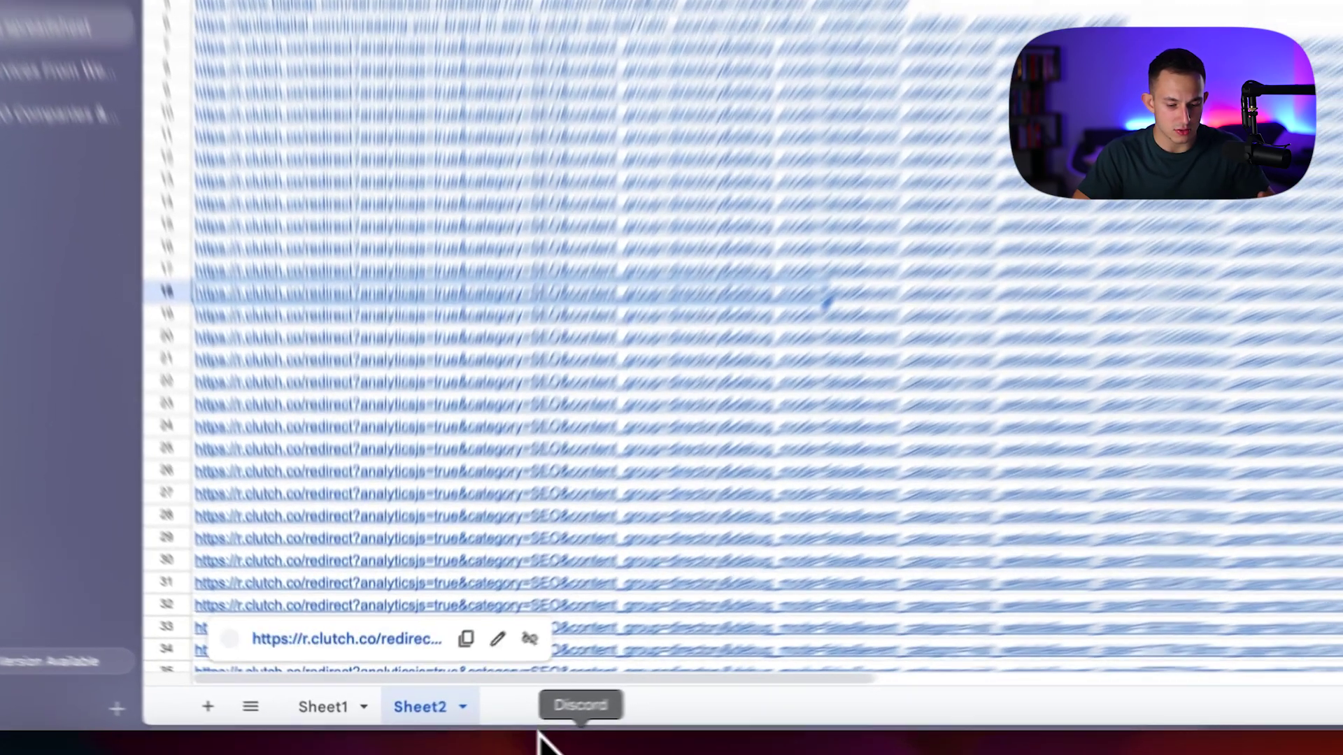
- Highlight the Clutch Scraper description on Lead Academy's tools page, then return to Discord
left_click(578, 714)
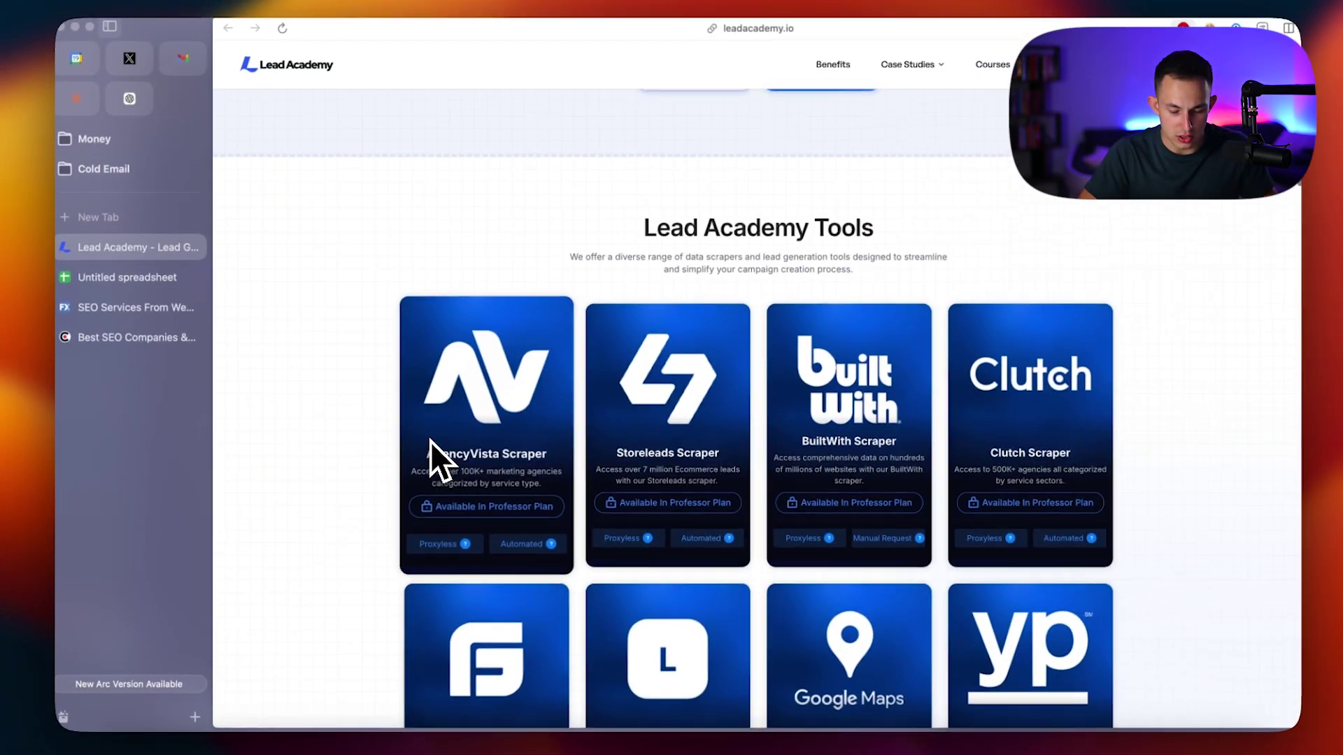
scroll(427, 442, "down", 2)
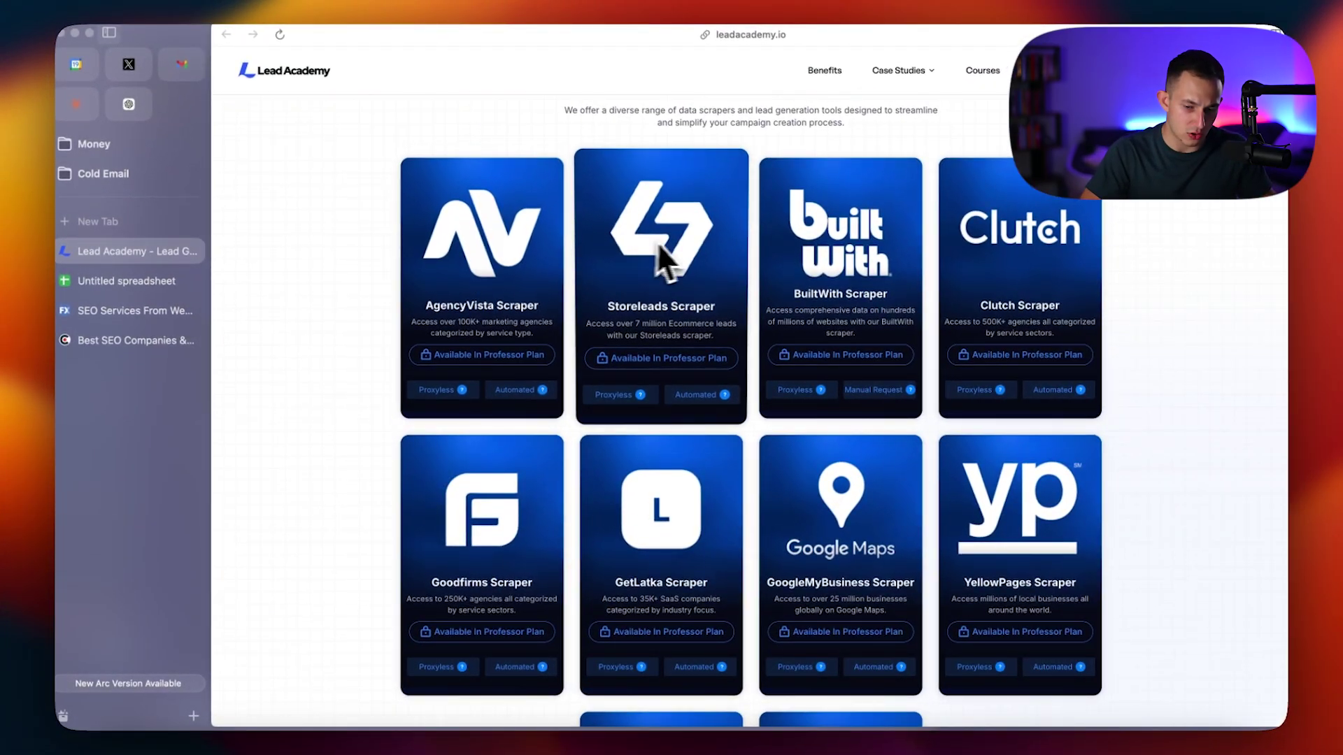
scroll(1007, 233, "down", 1)
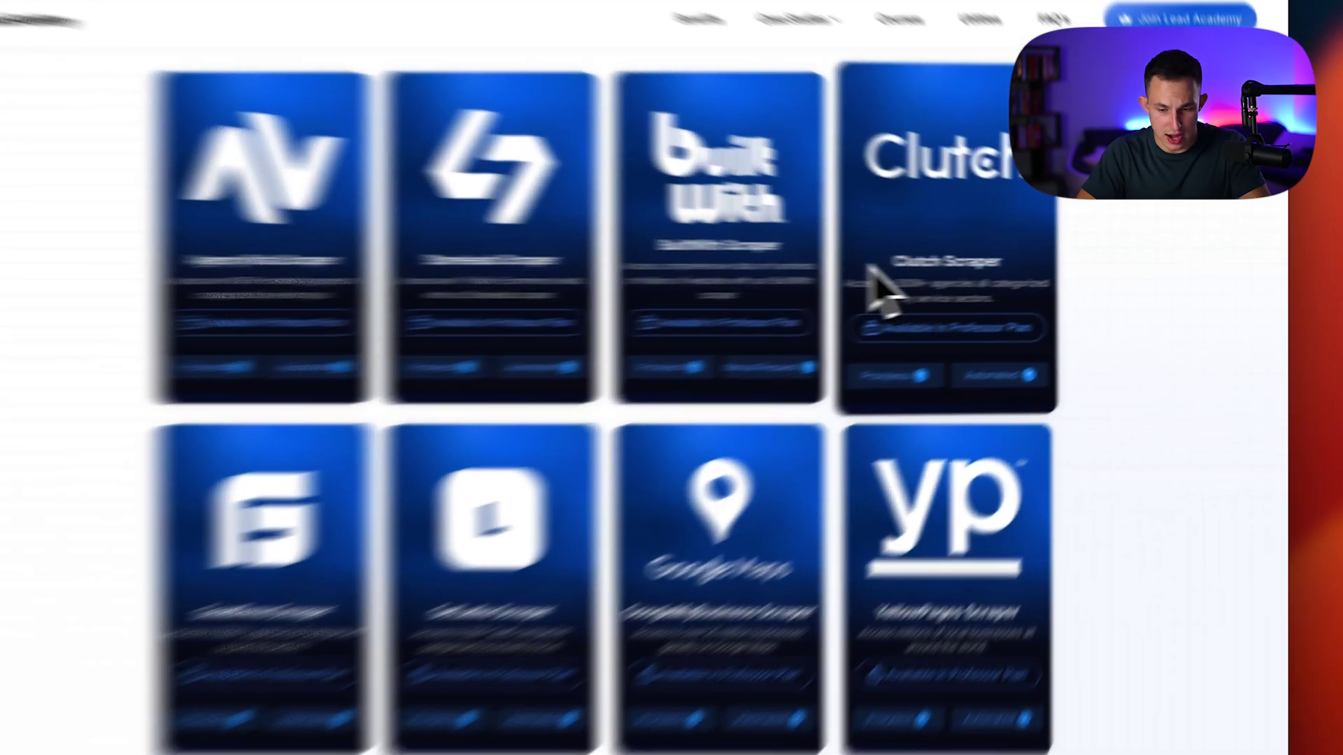
left_click_drag(945, 276, 999, 276)
left_click_drag(793, 292, 869, 337)
left_click(1034, 353)
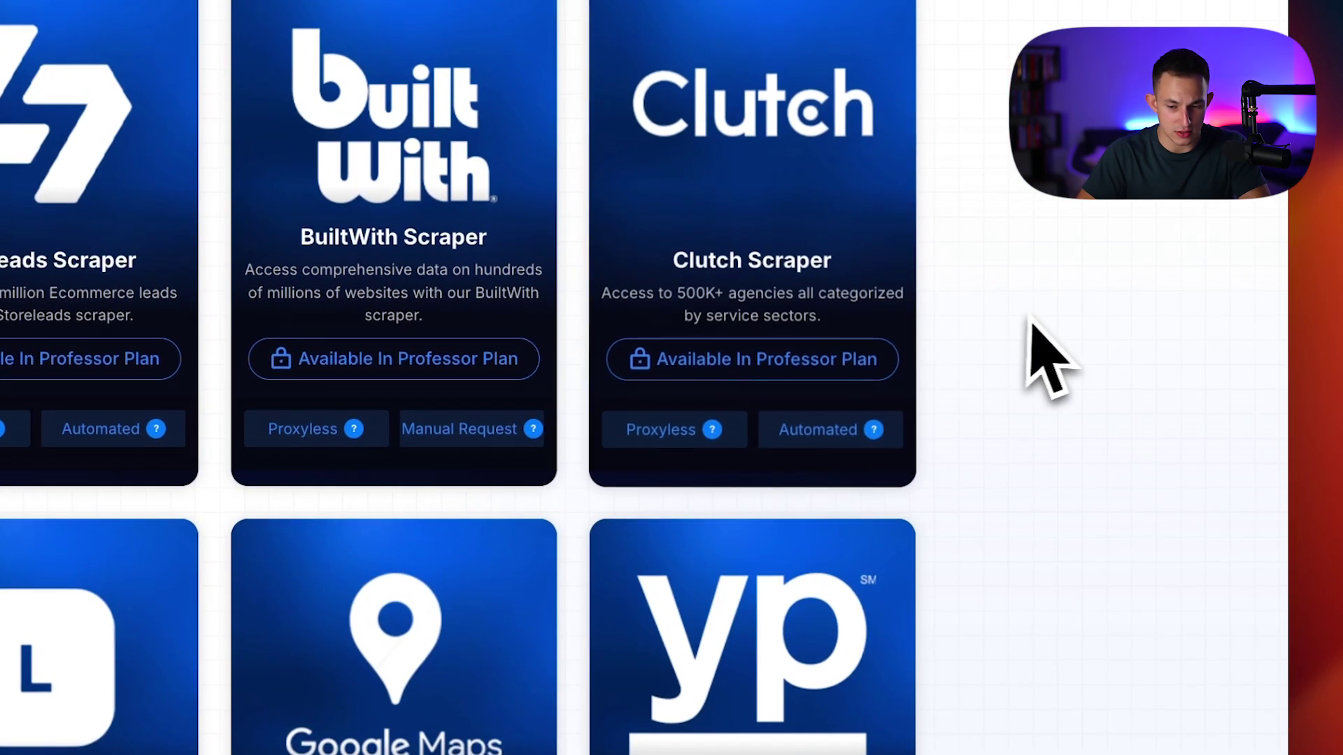
key("super+Tab")
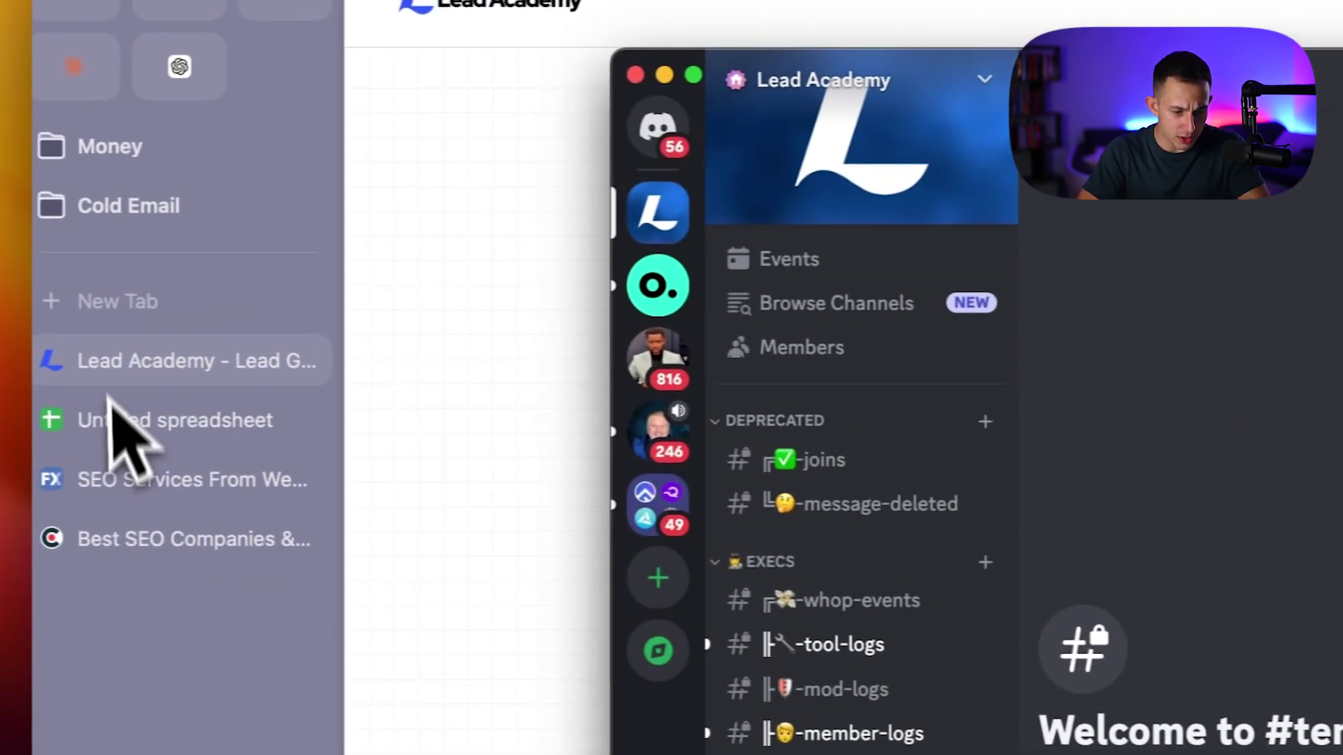
- Run the Discord bot's Clutch export for the SEO category
left_click(184, 479)
left_click(201, 540)
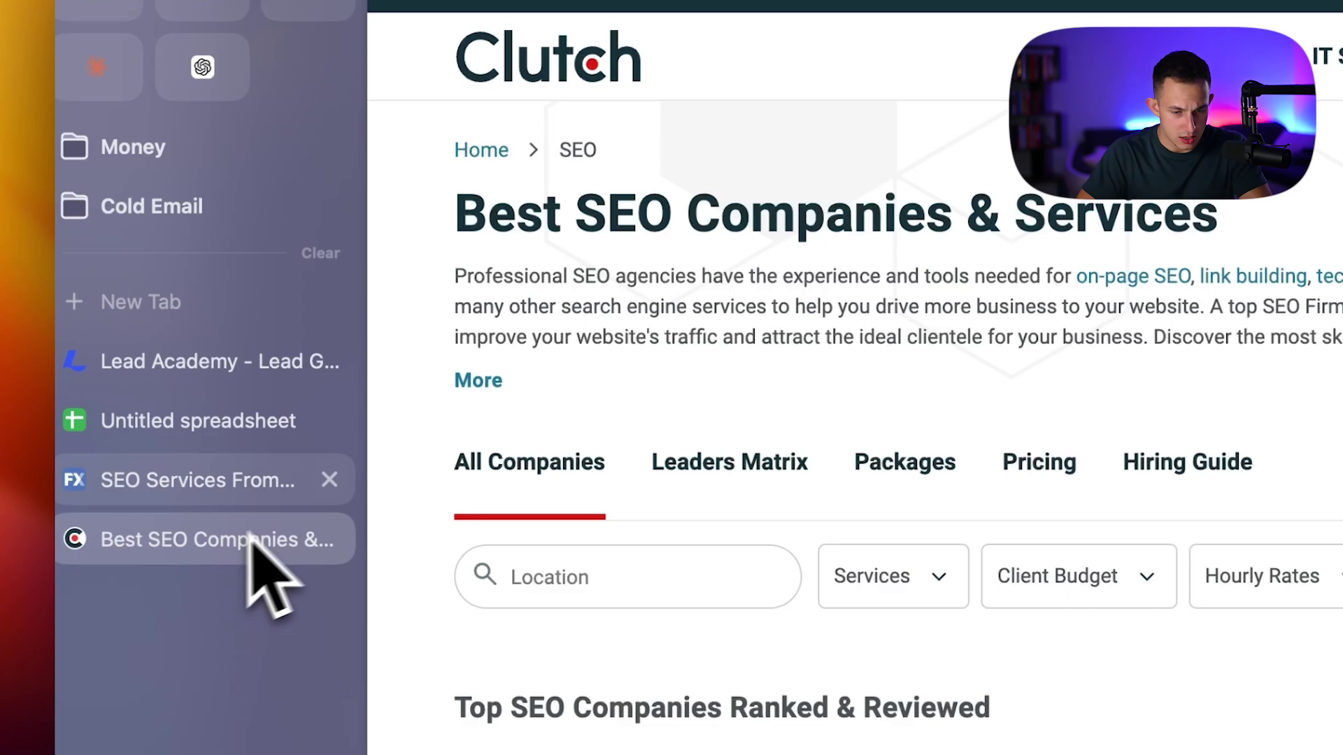
left_click(770, 506)
type("/exp")
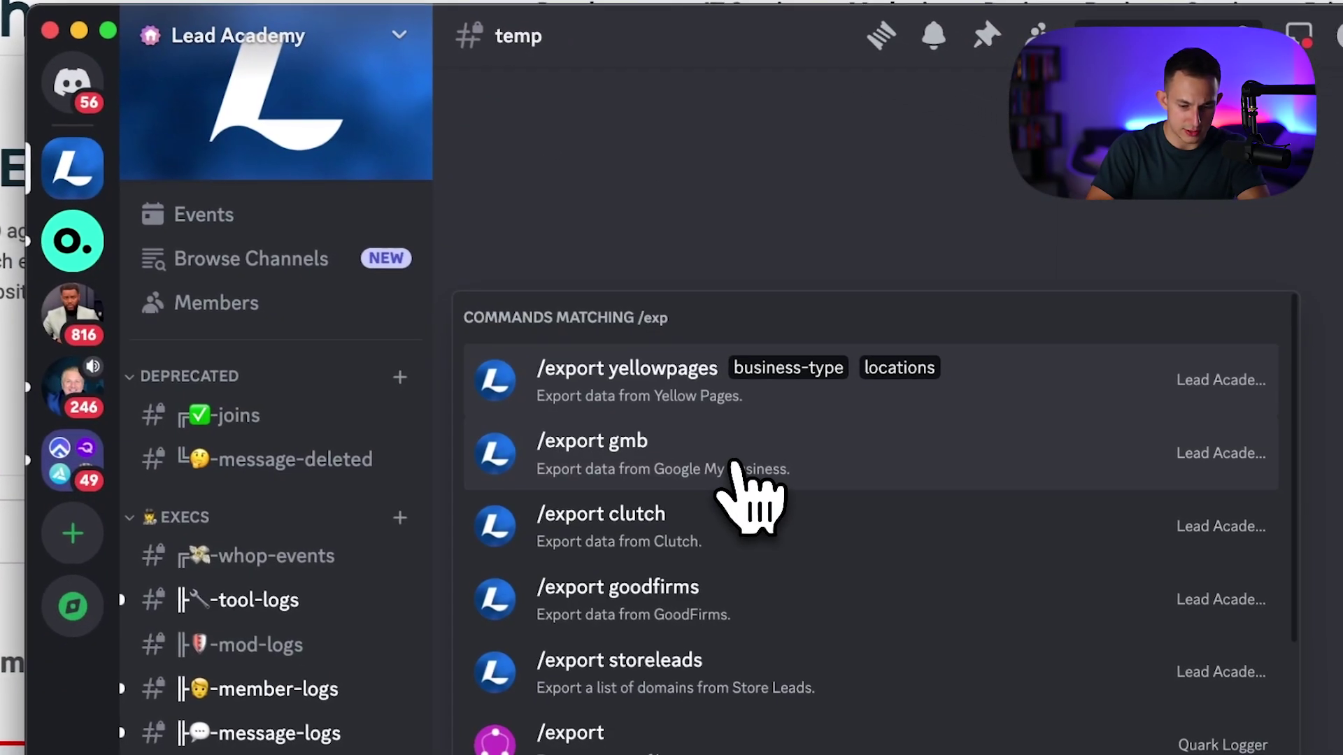
type("ort")
left_click(719, 515)
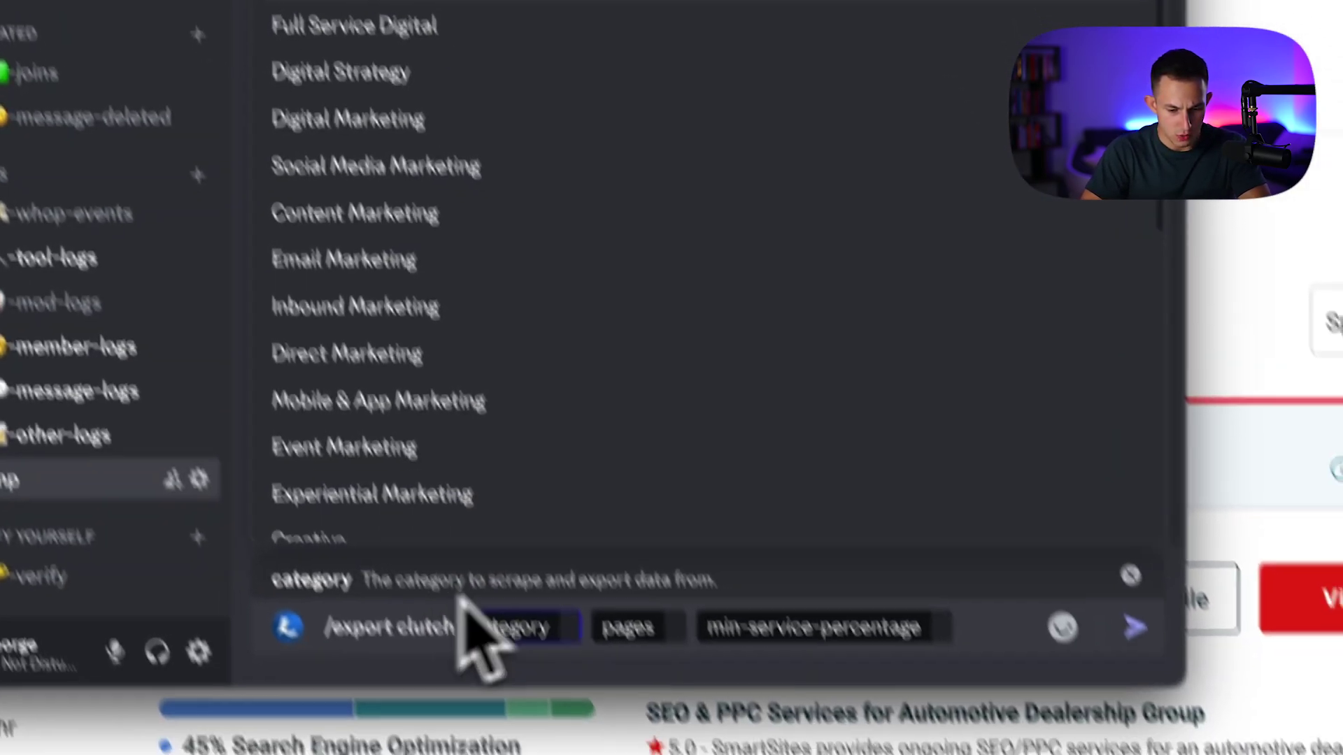
type("seo")
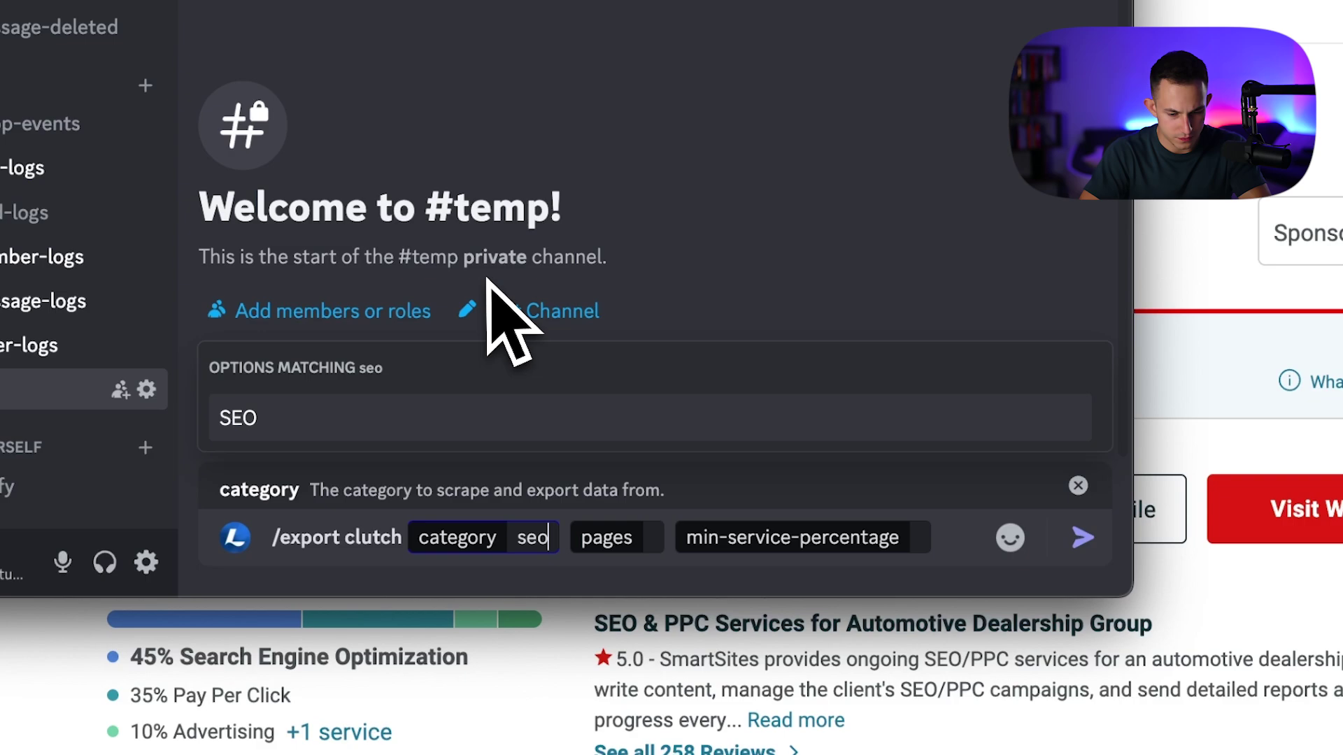
left_click(423, 420)
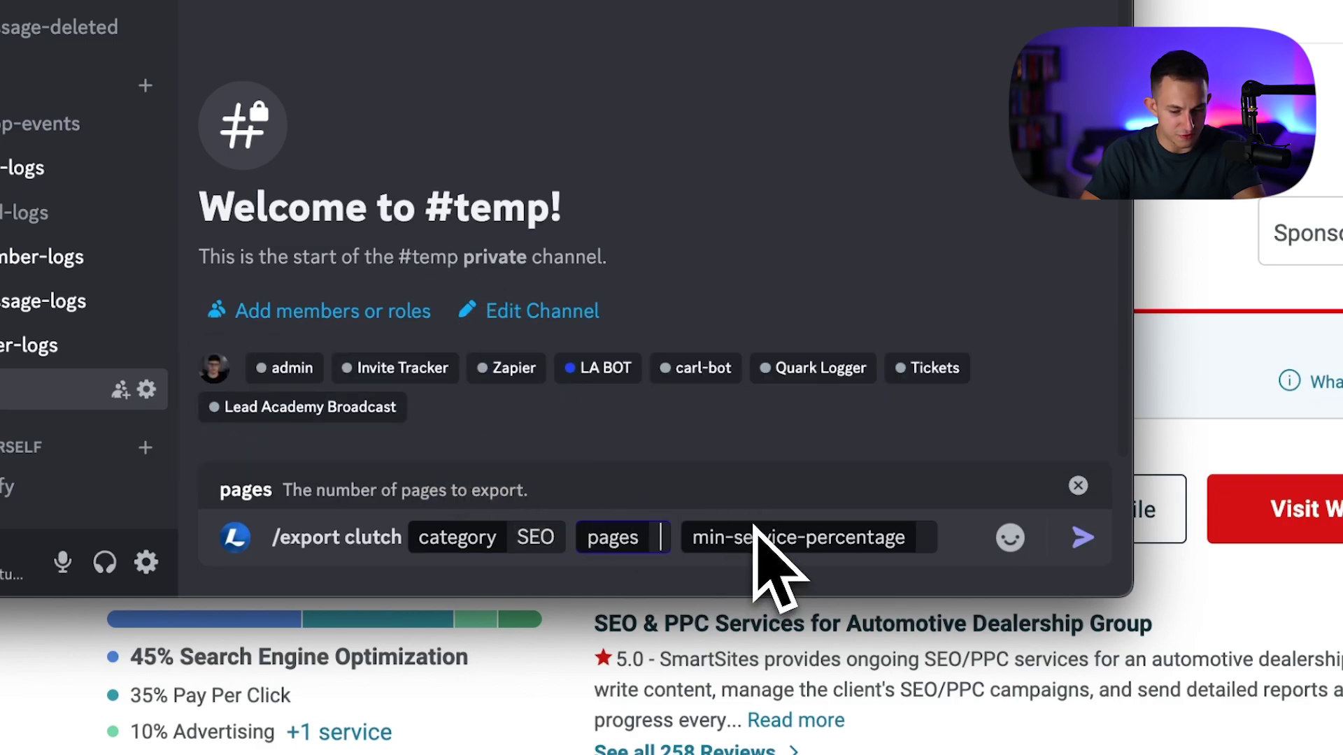
type("5")
left_click(893, 537)
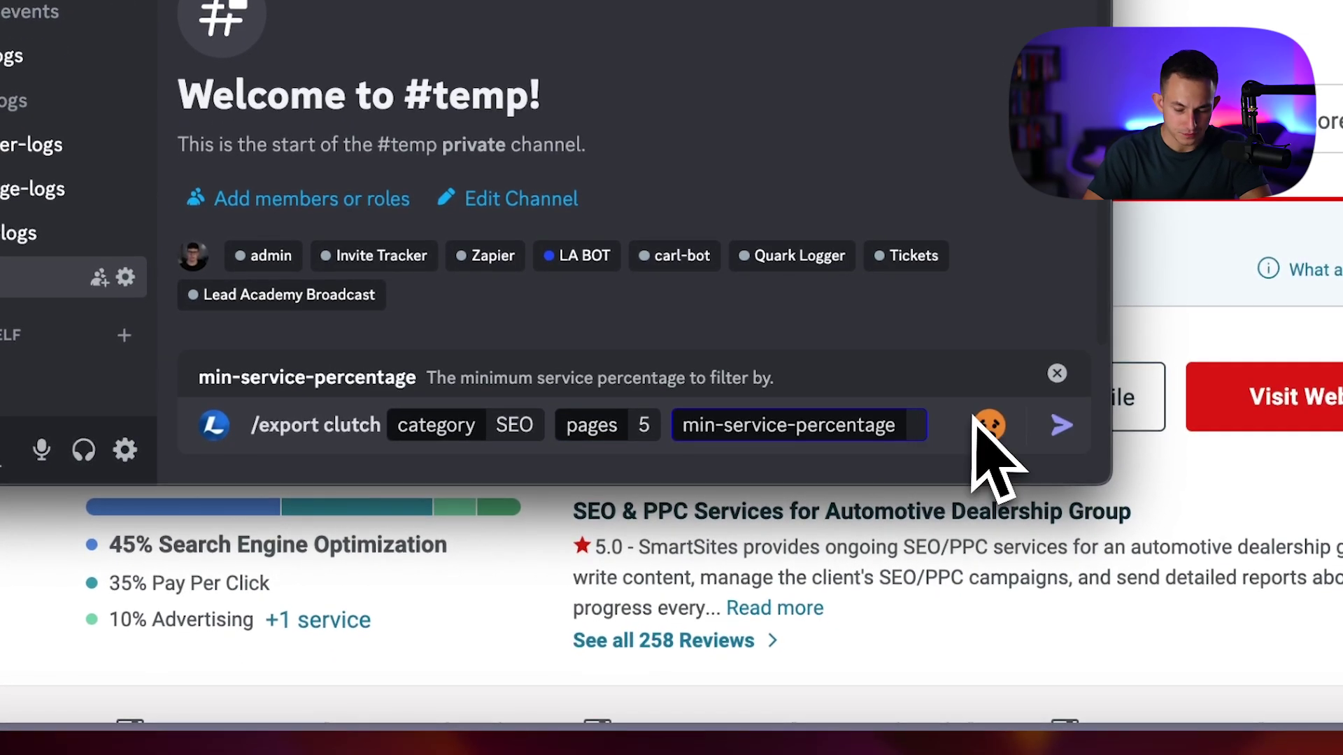
left_click(905, 437)
type("10")
key("Return")
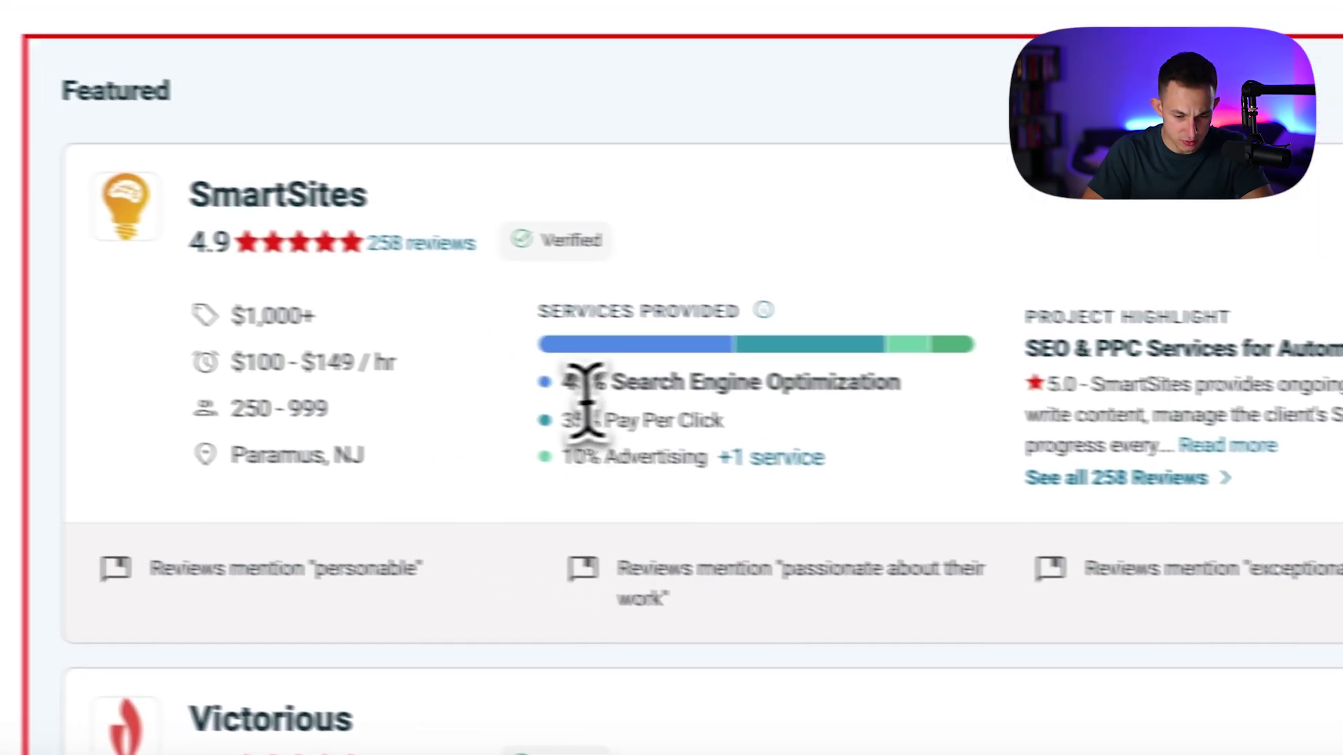
- Note the 45% SEO share and open the exported results in Google Sheets
left_click_drag(644, 389, 851, 388)
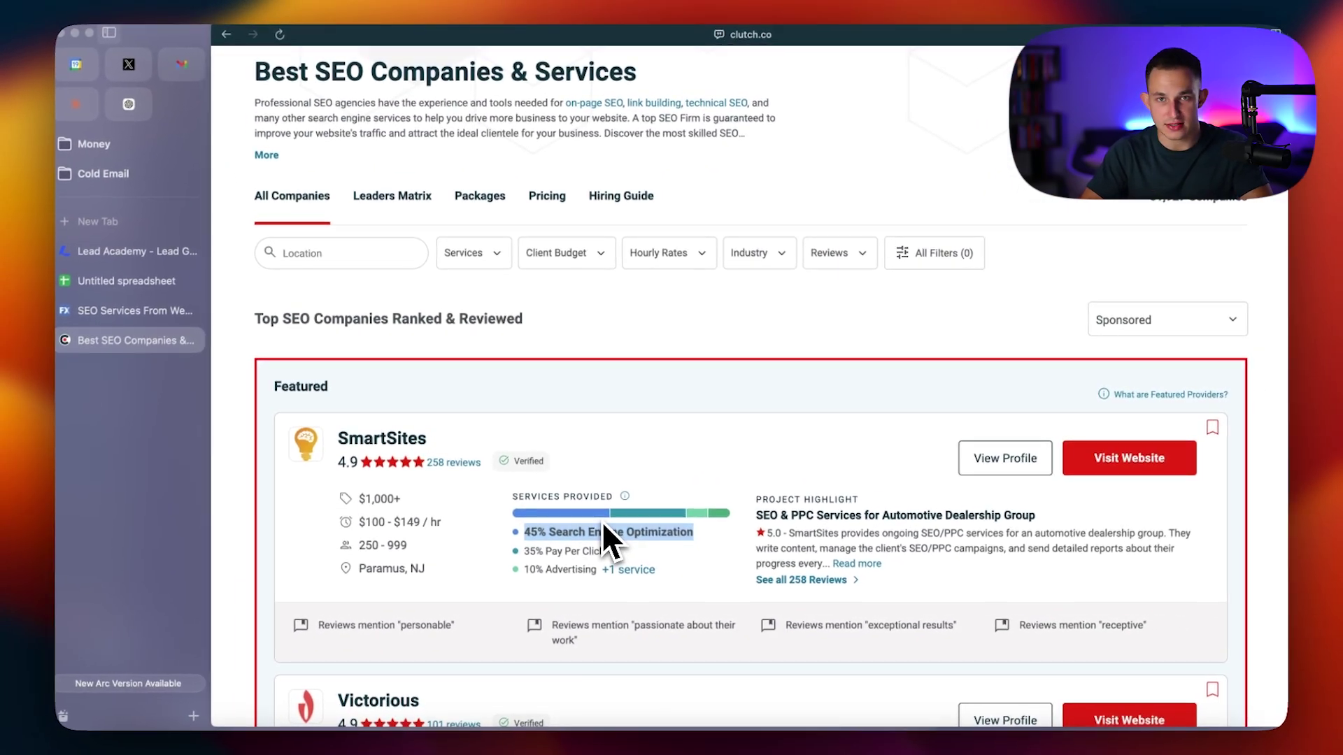
key("super+Tab")
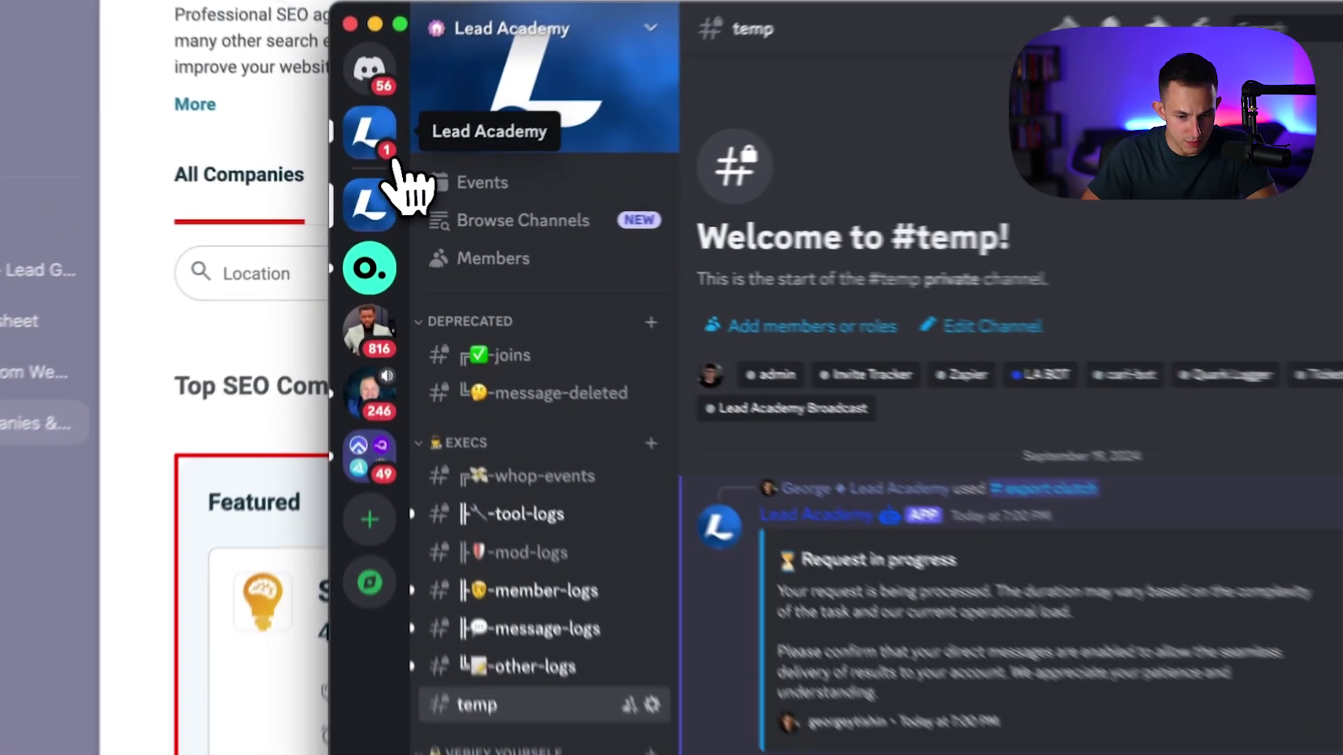
left_click(378, 136)
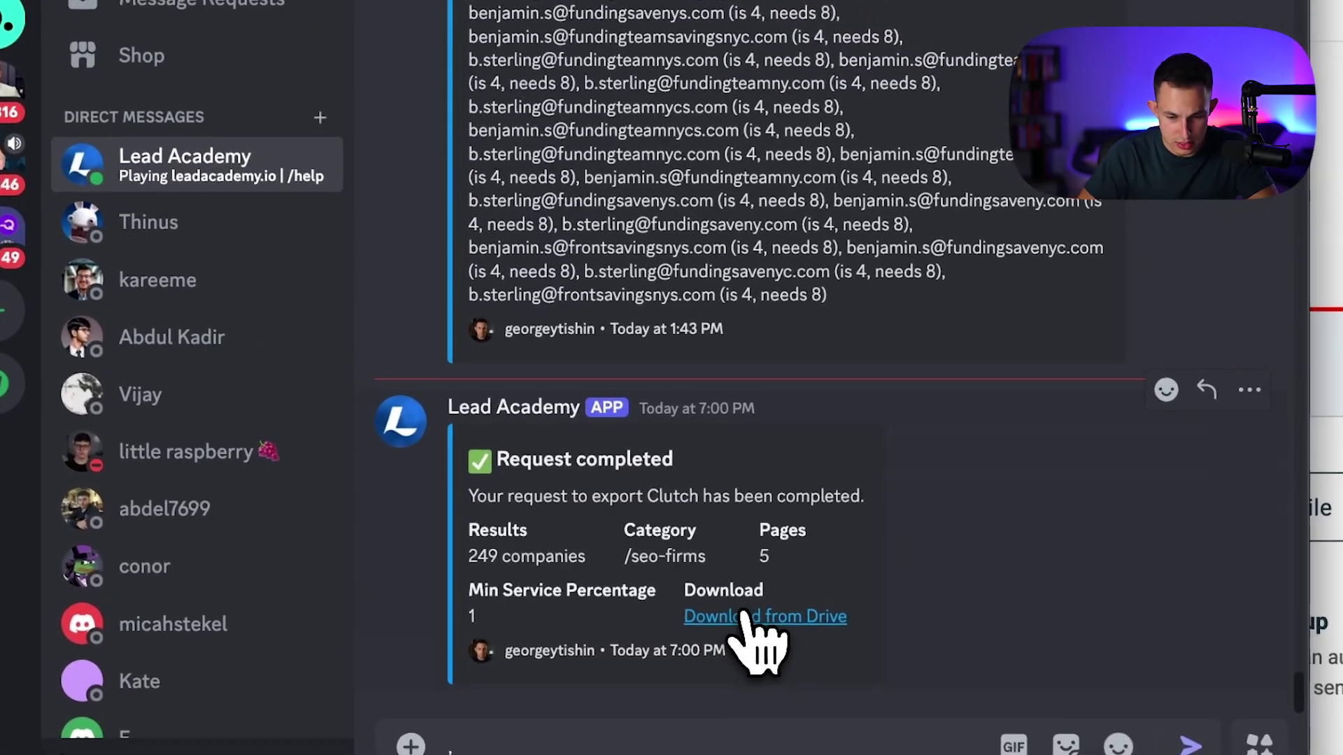
left_click(755, 616)
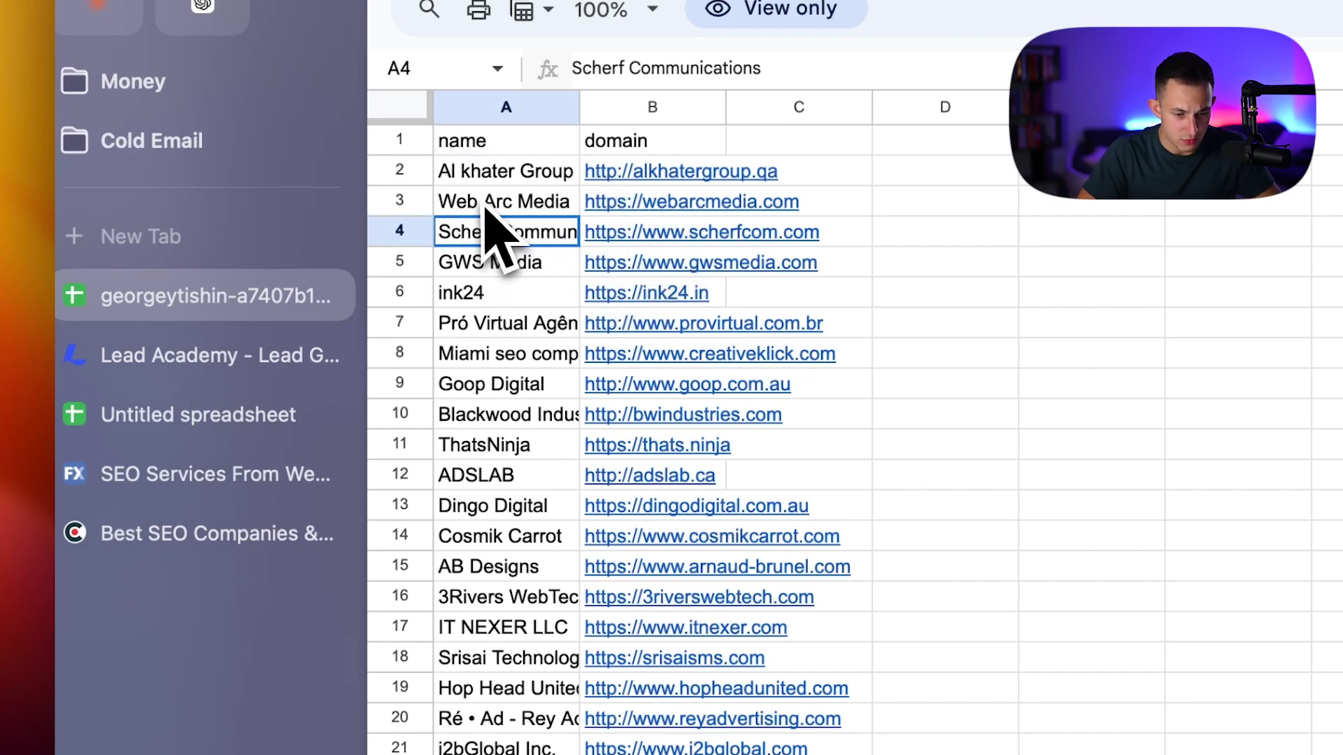
scroll(494, 236, "down", 10)
scroll(441, 671, "down", 5)
scroll(609, 545, "up", 10)
scroll(693, 483, "up", 3)
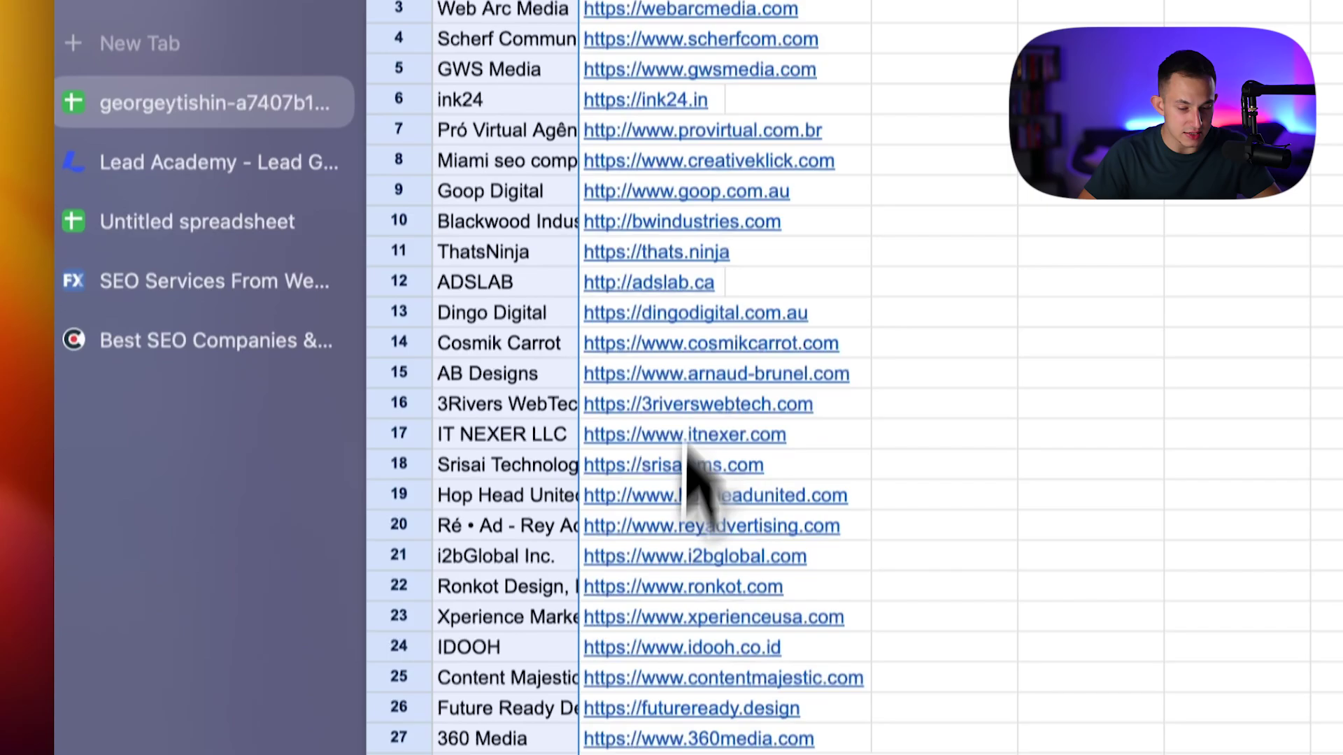
scroll(693, 483, "up", 2)
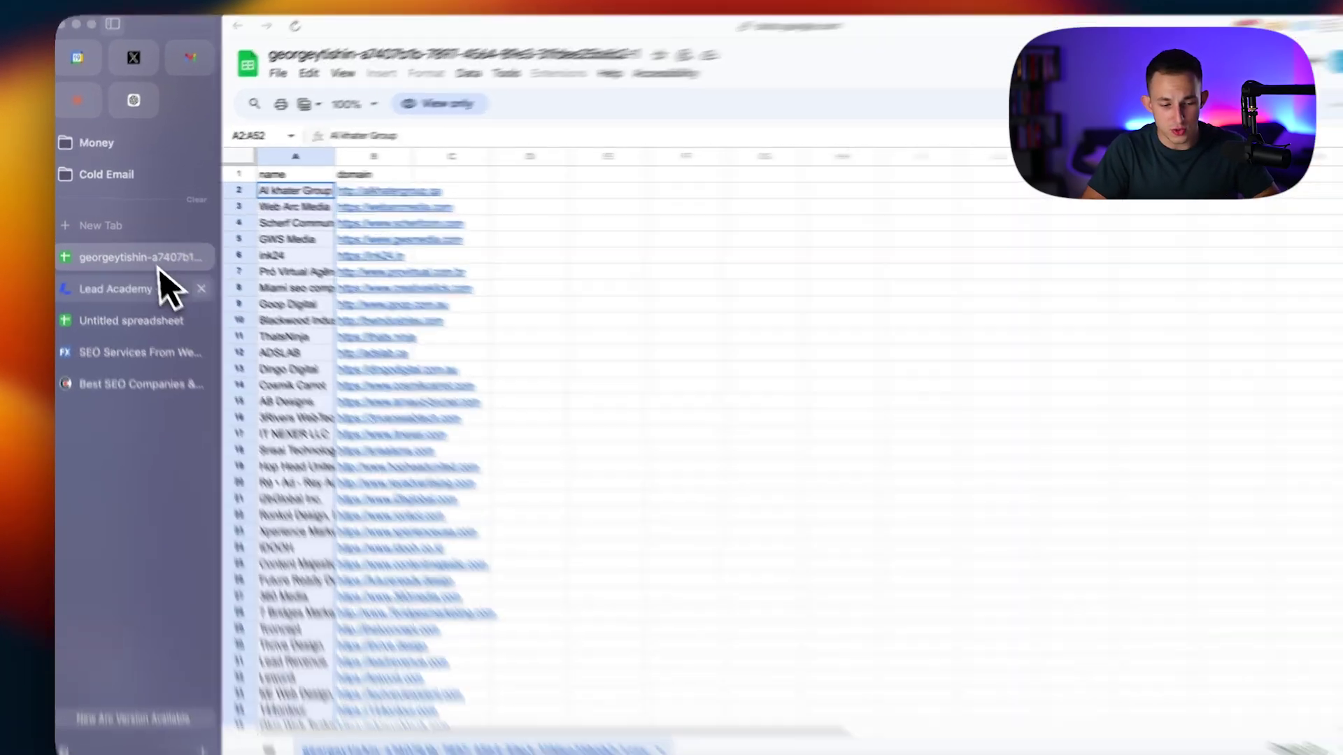
- Select the agency domains in column B down through row 250
left_click(137, 280)
left_click(135, 251)
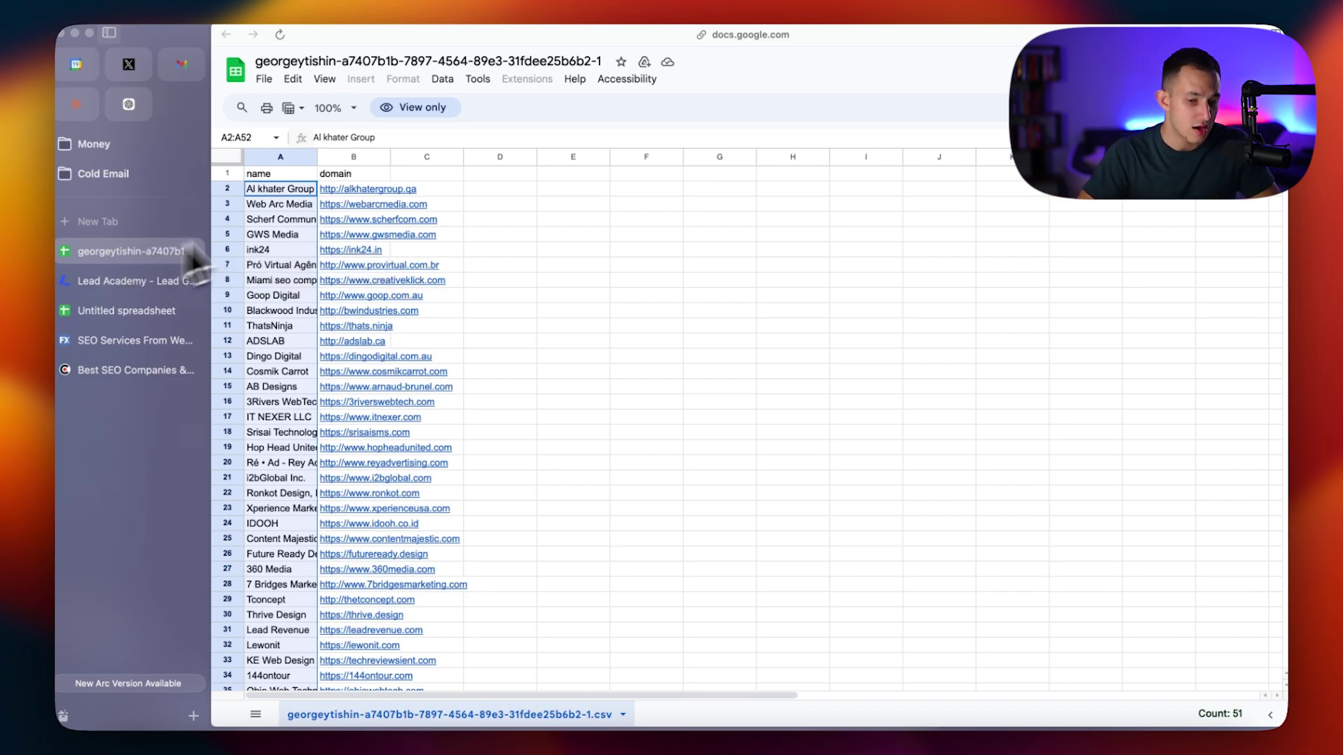
mouse_move(367, 189)
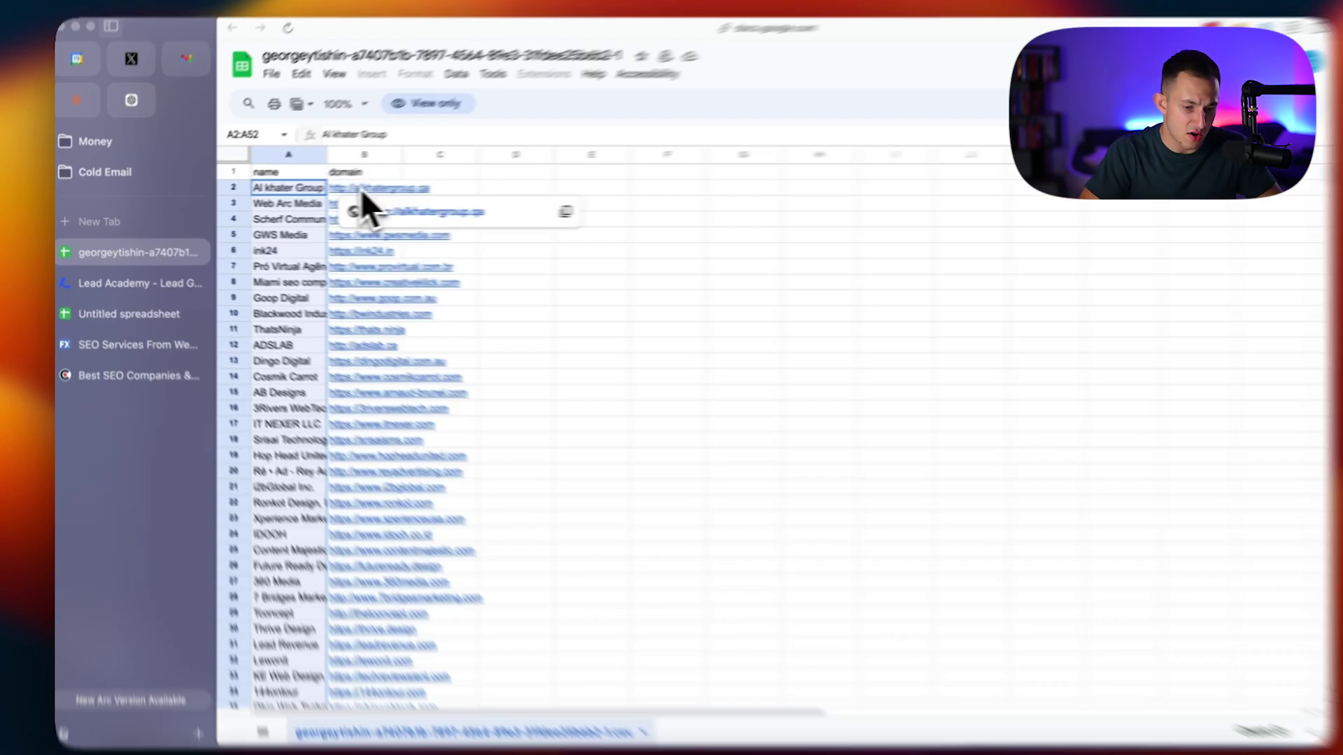
left_click_drag(350, 188, 361, 315)
scroll(587, 420, "down", 20)
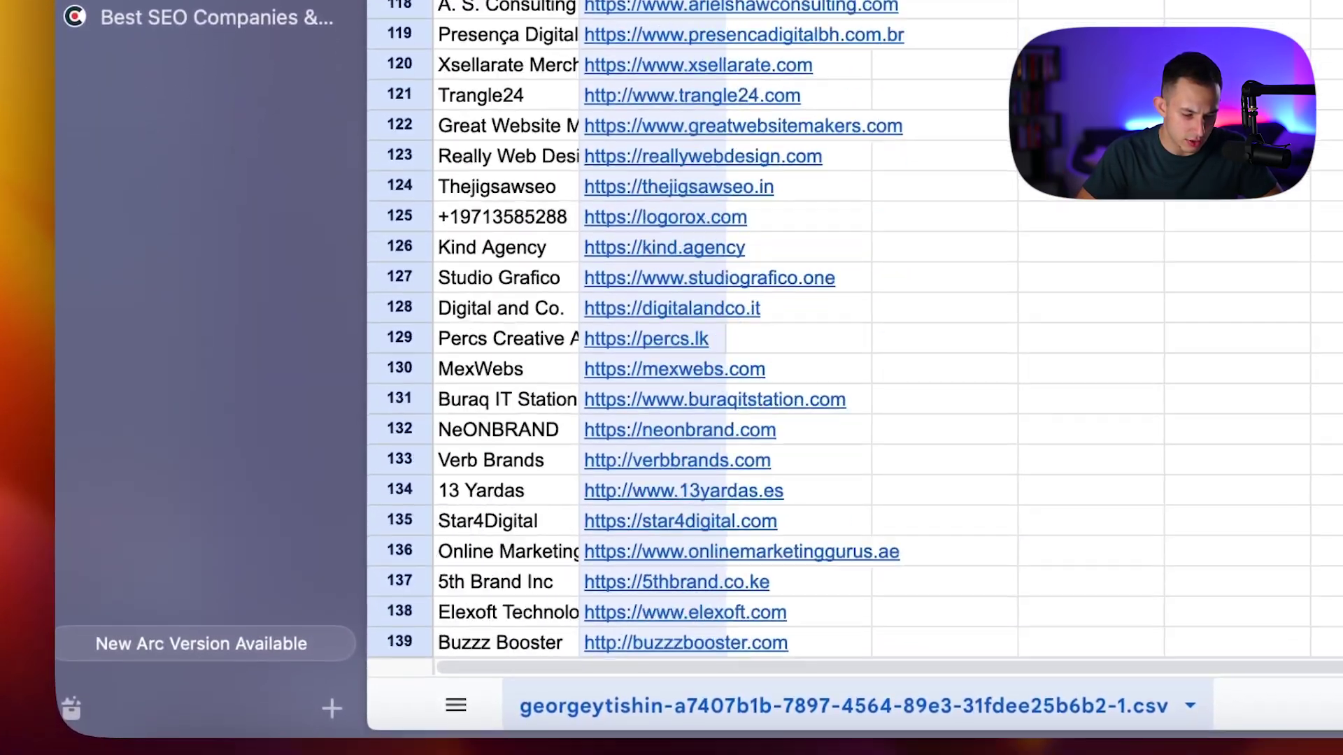
scroll(672, 420, "down", 15)
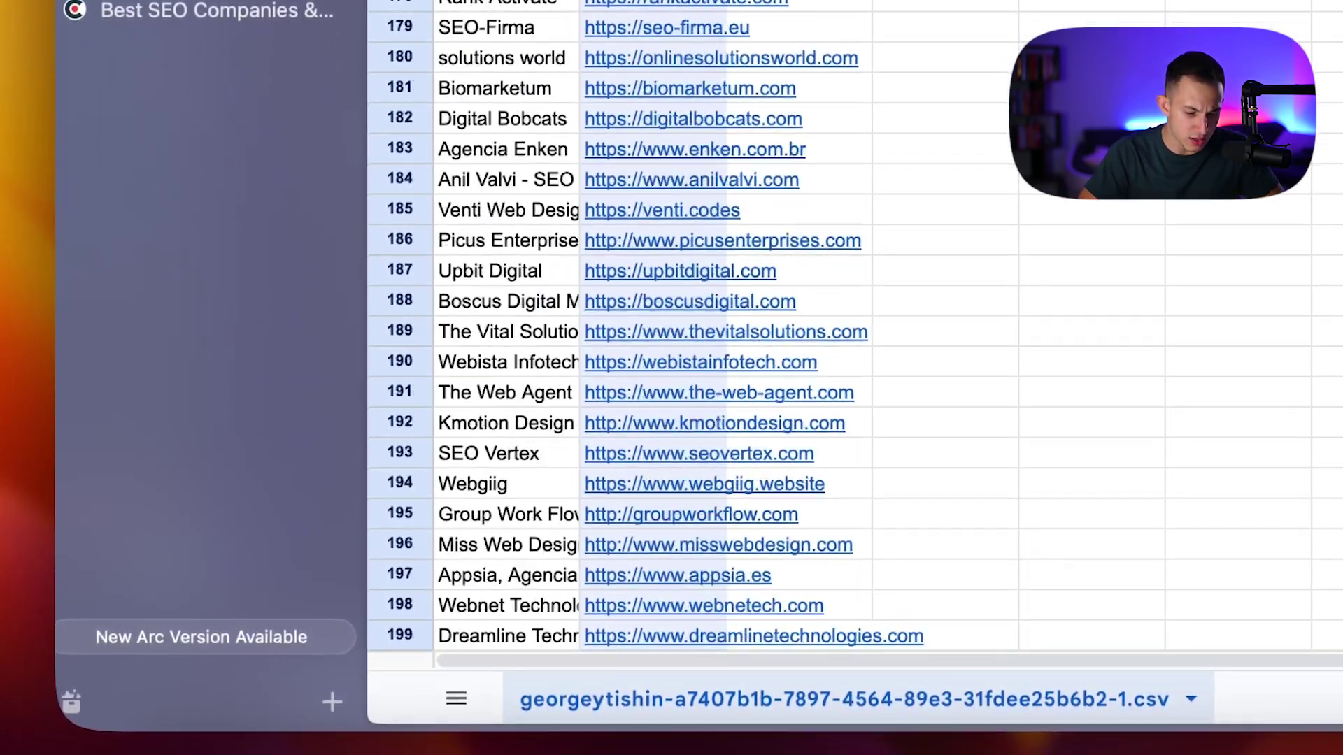
scroll(672, 421, "down", 15)
left_click(682, 164, "shift")
left_click(629, 316, "shift")
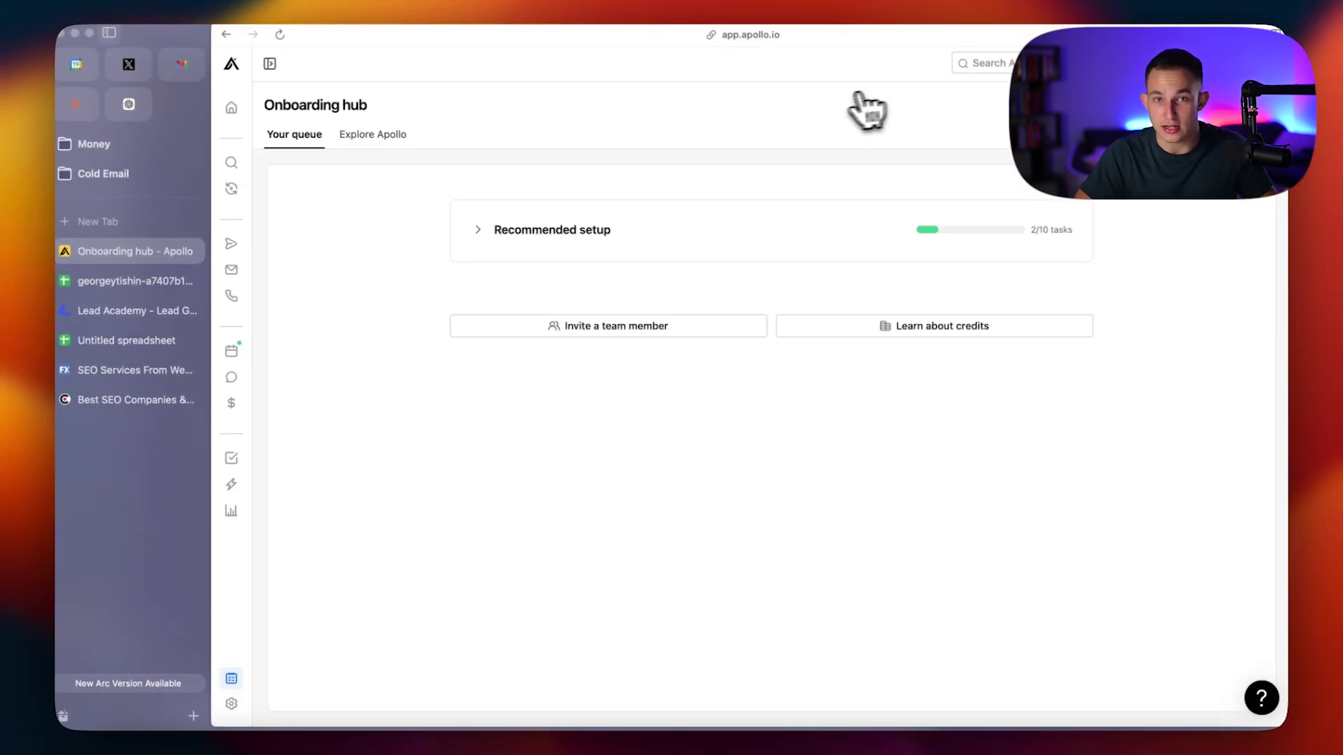
- Paste the agency domain list into Apollo's company include filter, yielding 206 companies
left_click(231, 162)
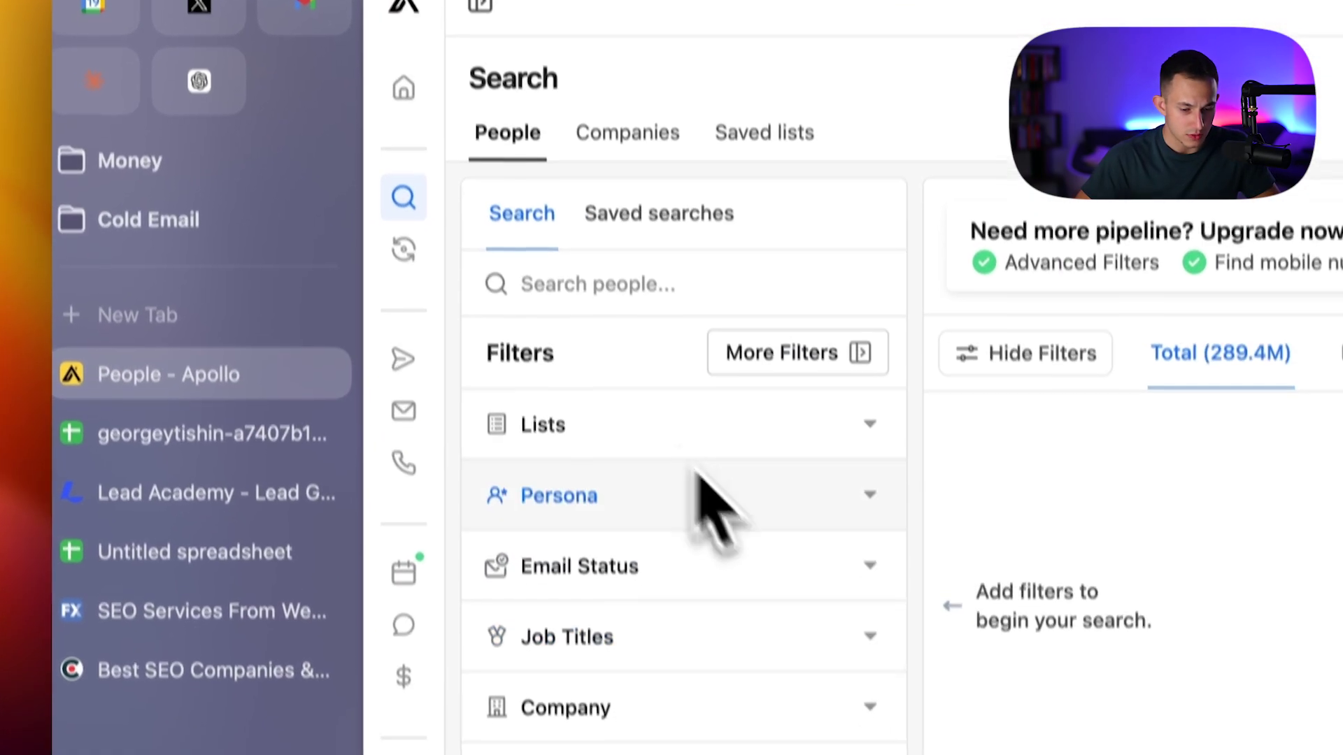
left_click(619, 67)
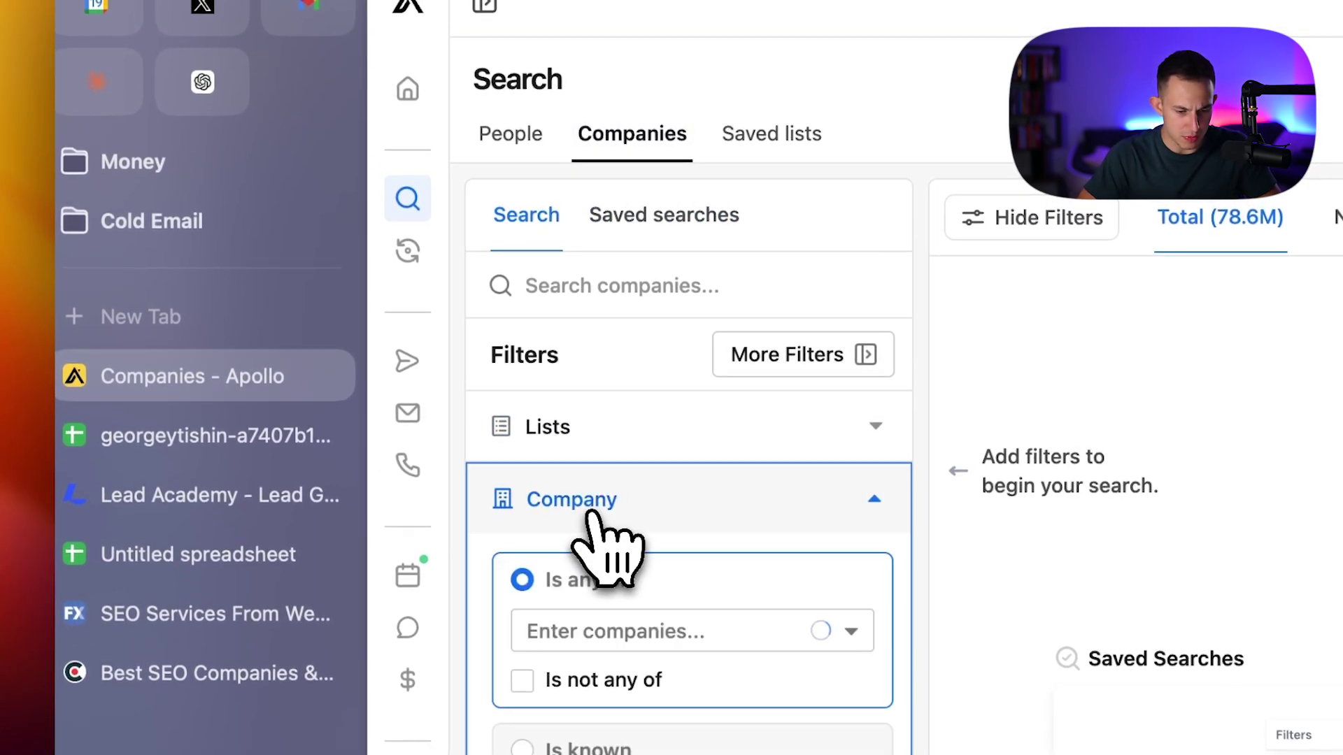
scroll(607, 546, "down", 3)
left_click(567, 603)
scroll(587, 588, "down", 3)
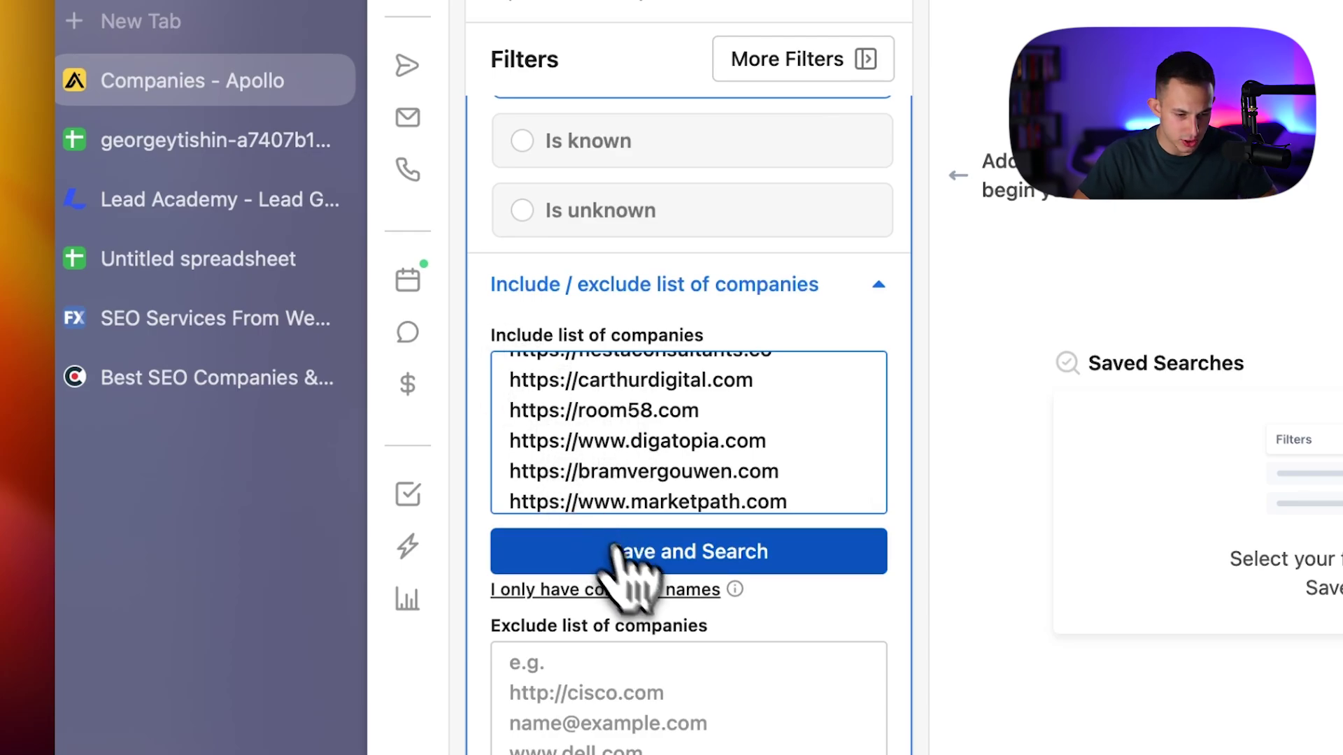
left_click(216, 140)
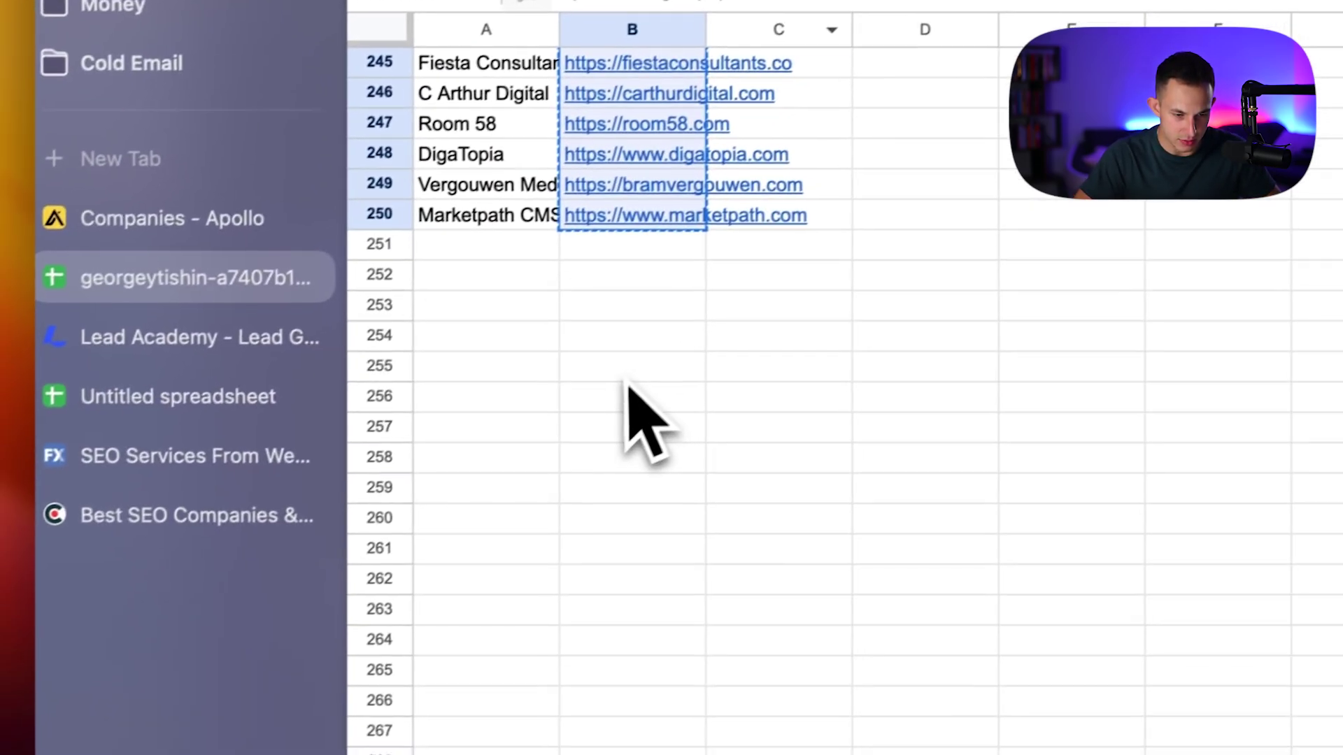
left_click(190, 208)
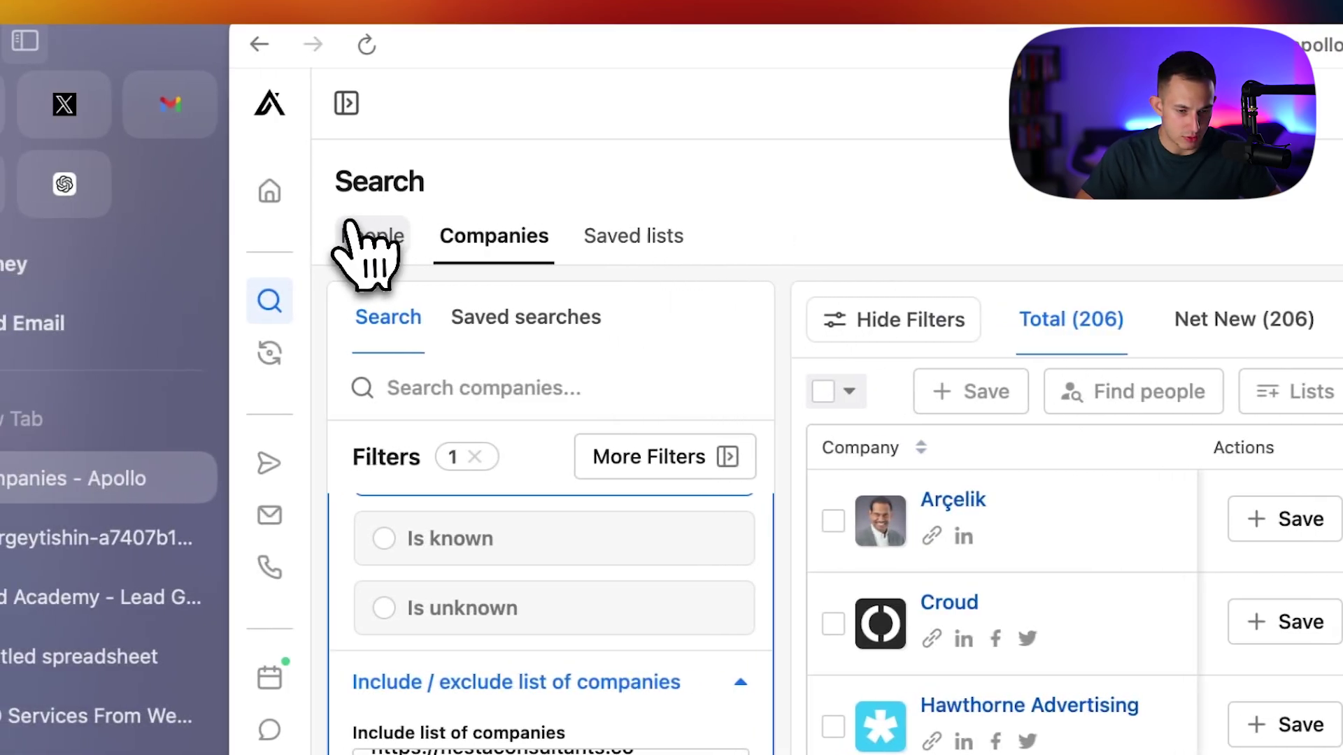
- Search people at matched companies with likely-to-engage or verified emails
left_click(179, 236)
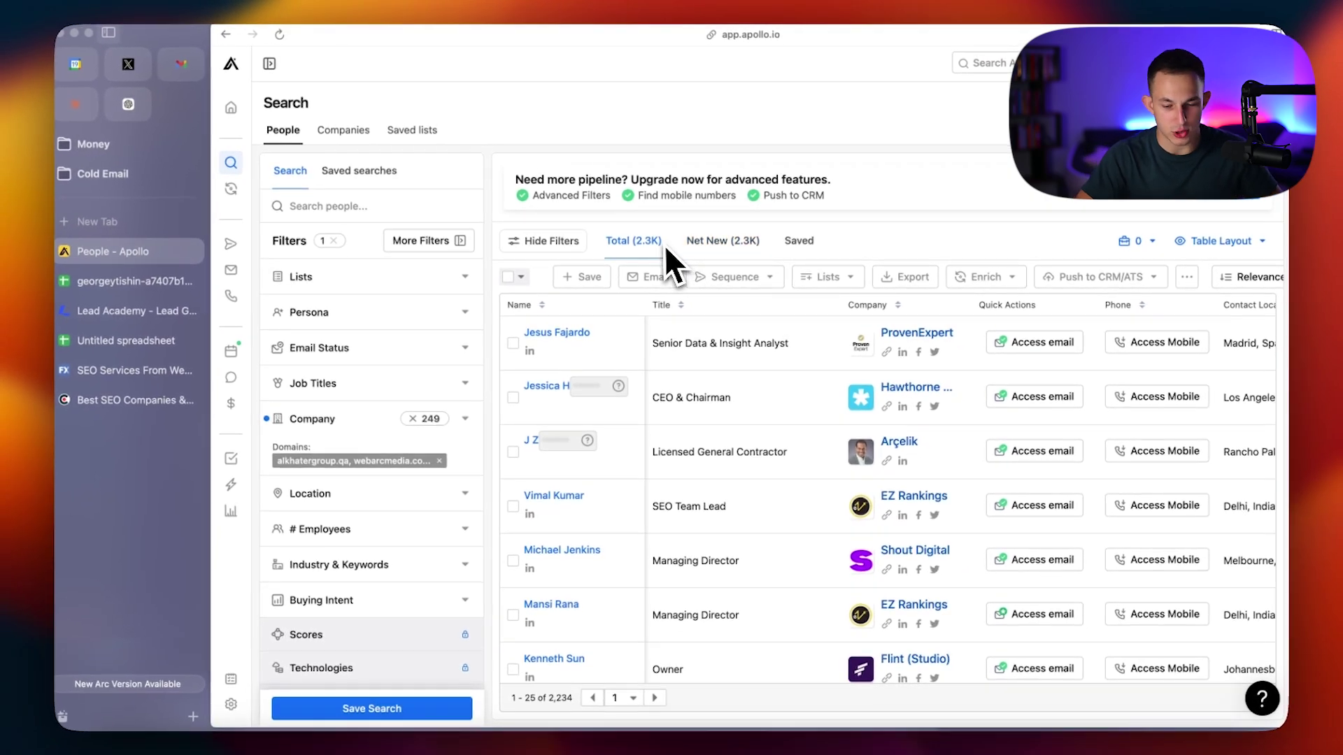
left_click(319, 347)
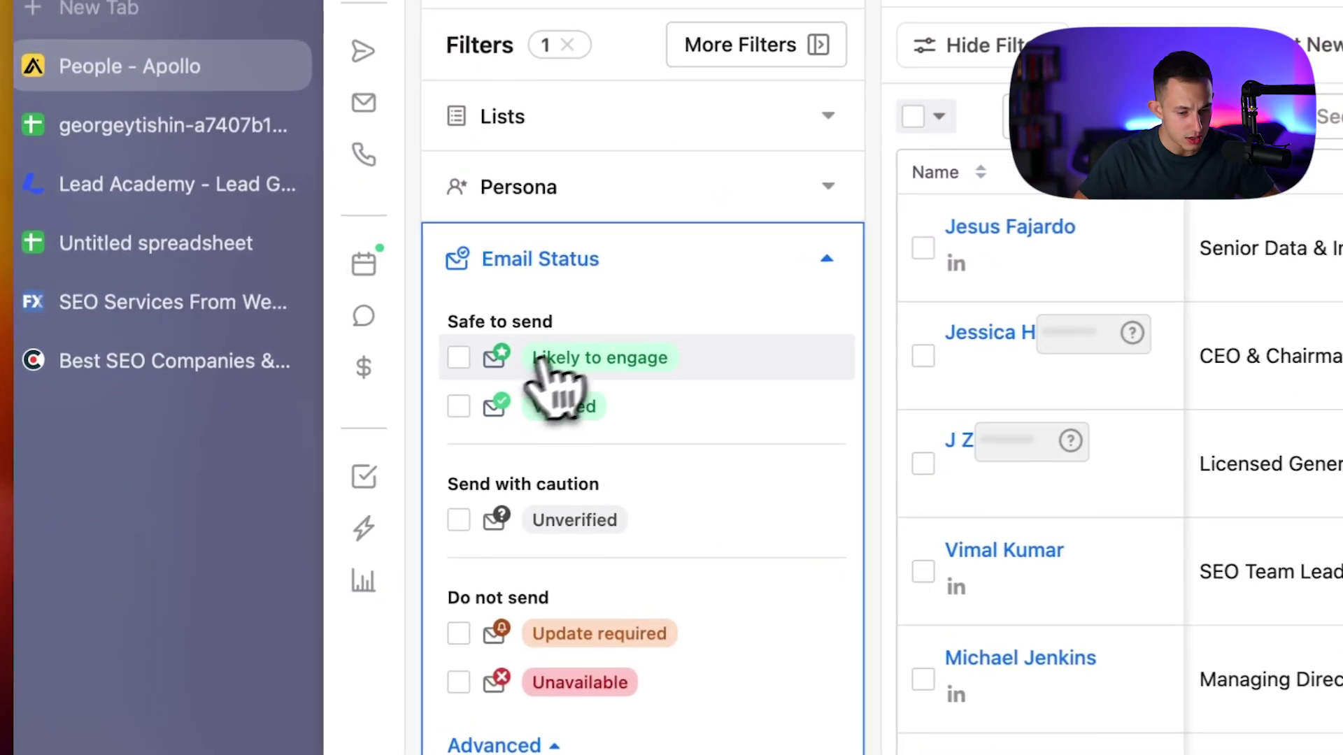
left_click(346, 376)
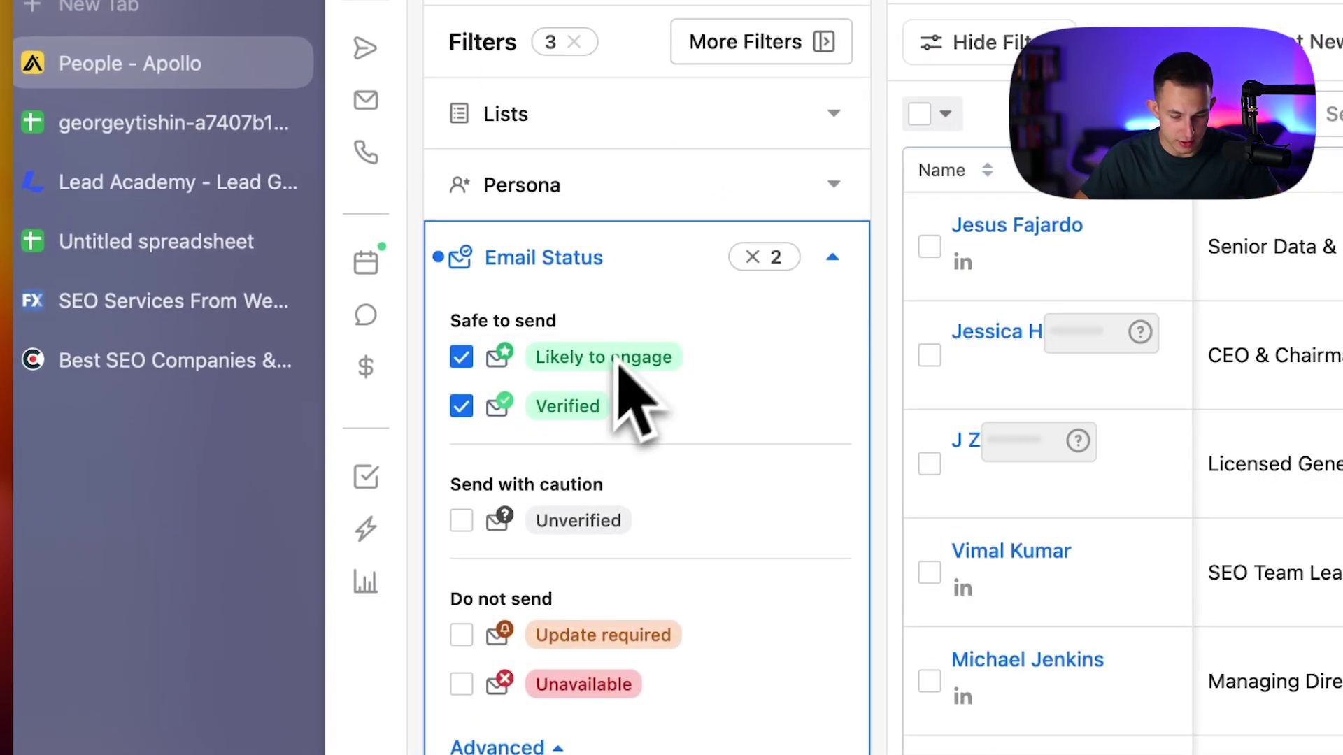
left_click(634, 272)
- Add job titles ceo, owner, founder, operator, president, executive and chair
left_click(599, 381)
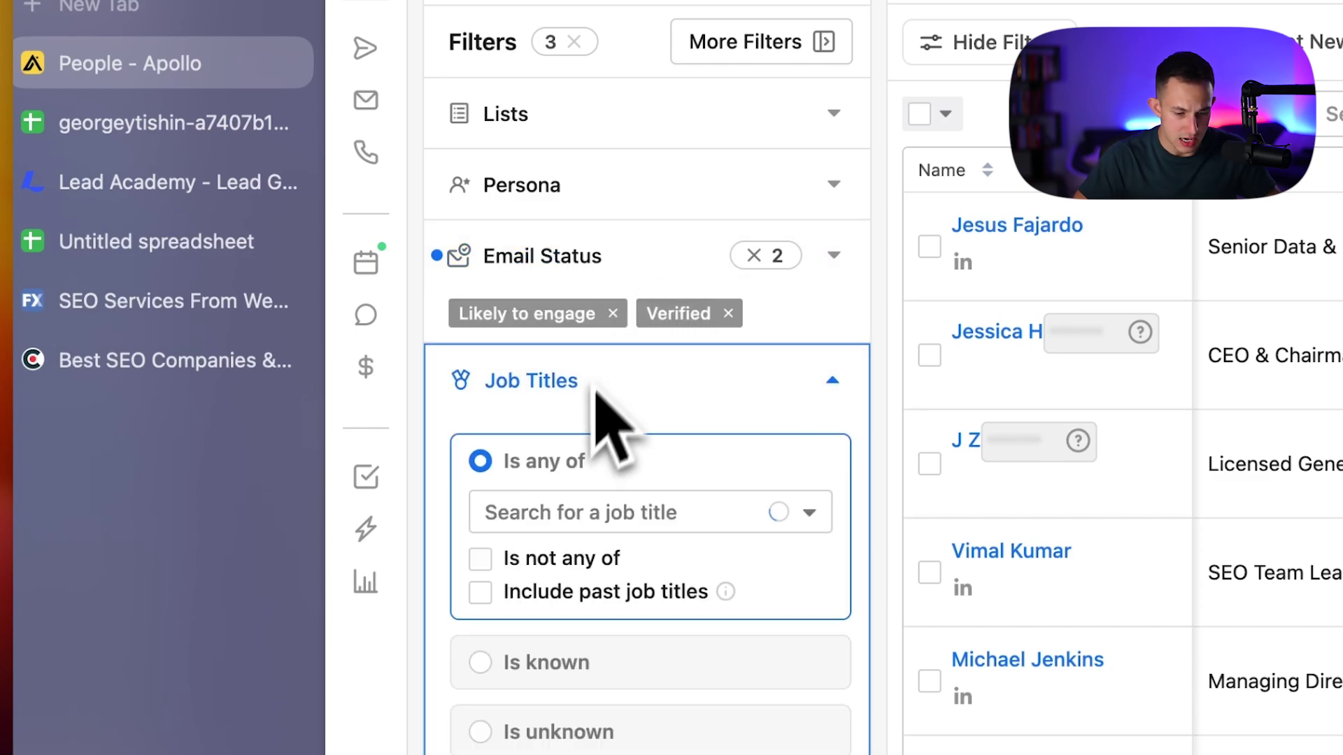
left_click(551, 512)
type("ceo")
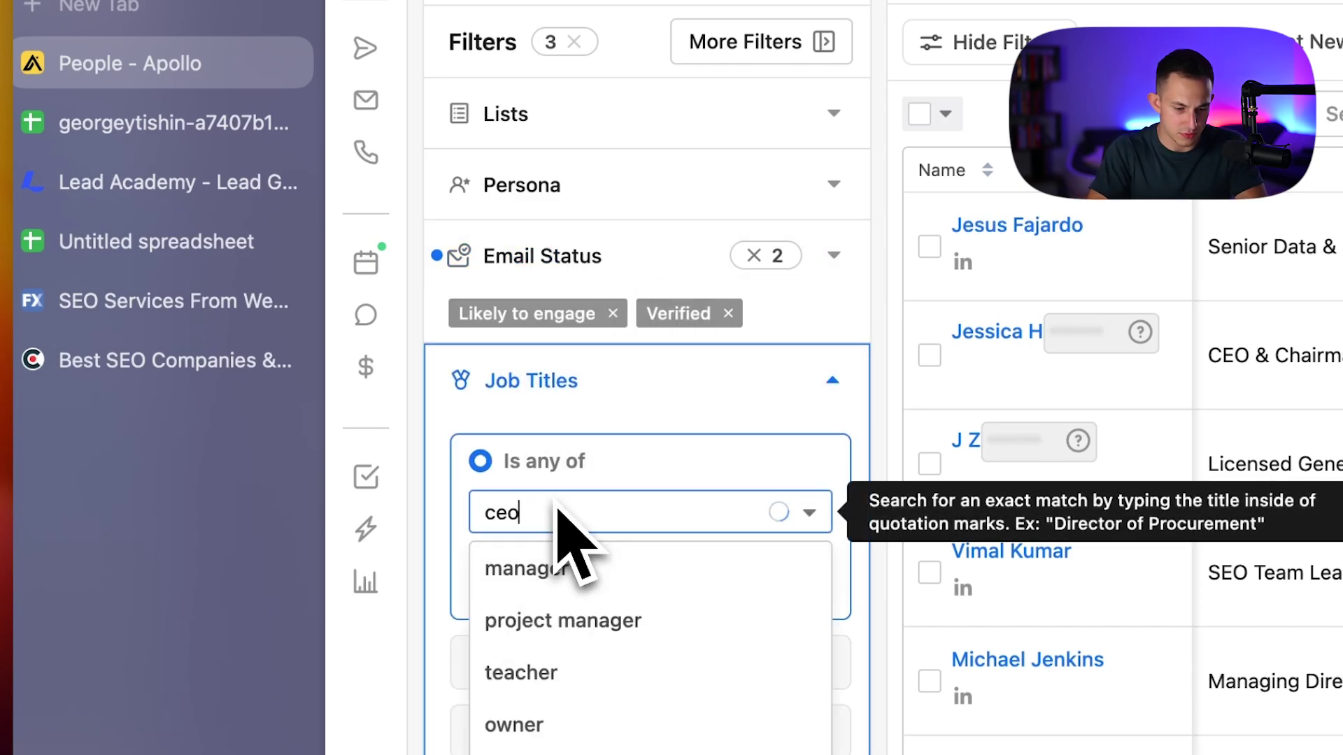
key("Return")
type("owner")
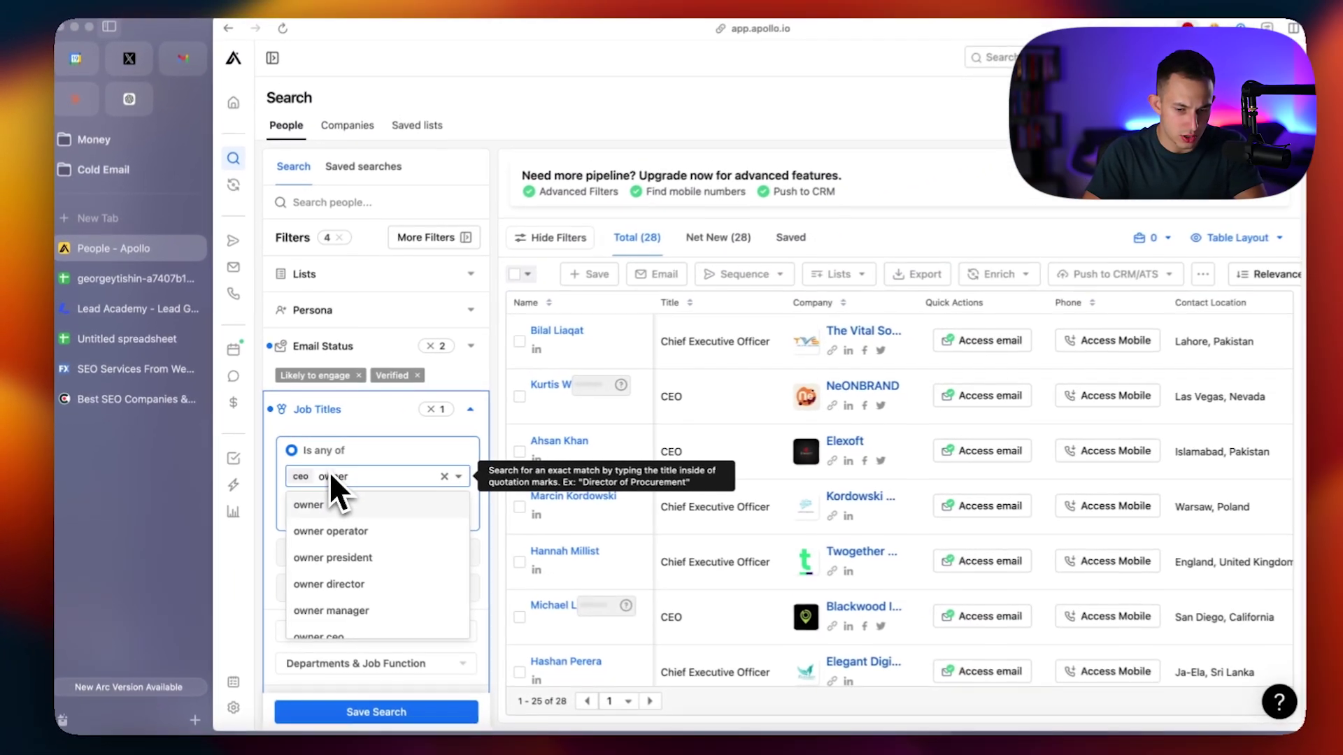
key("Return")
type("founder")
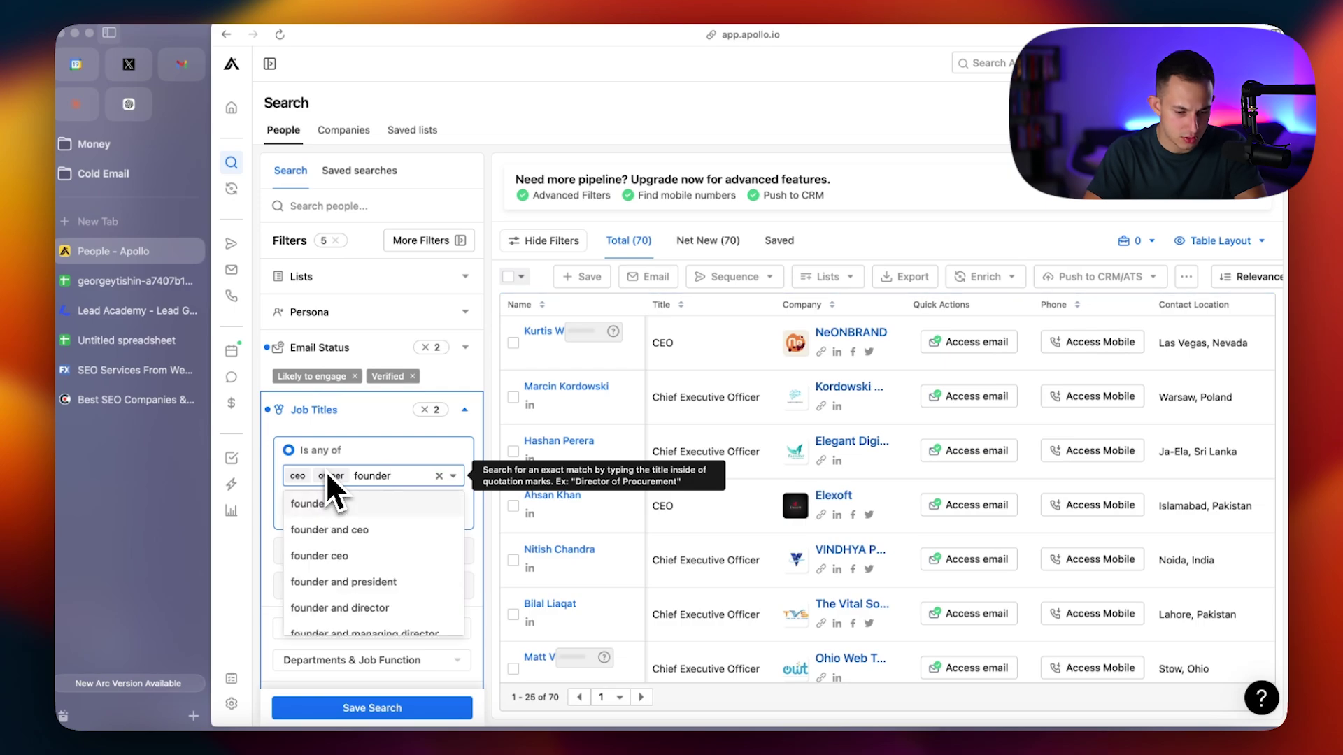
key("Return")
type("opera")
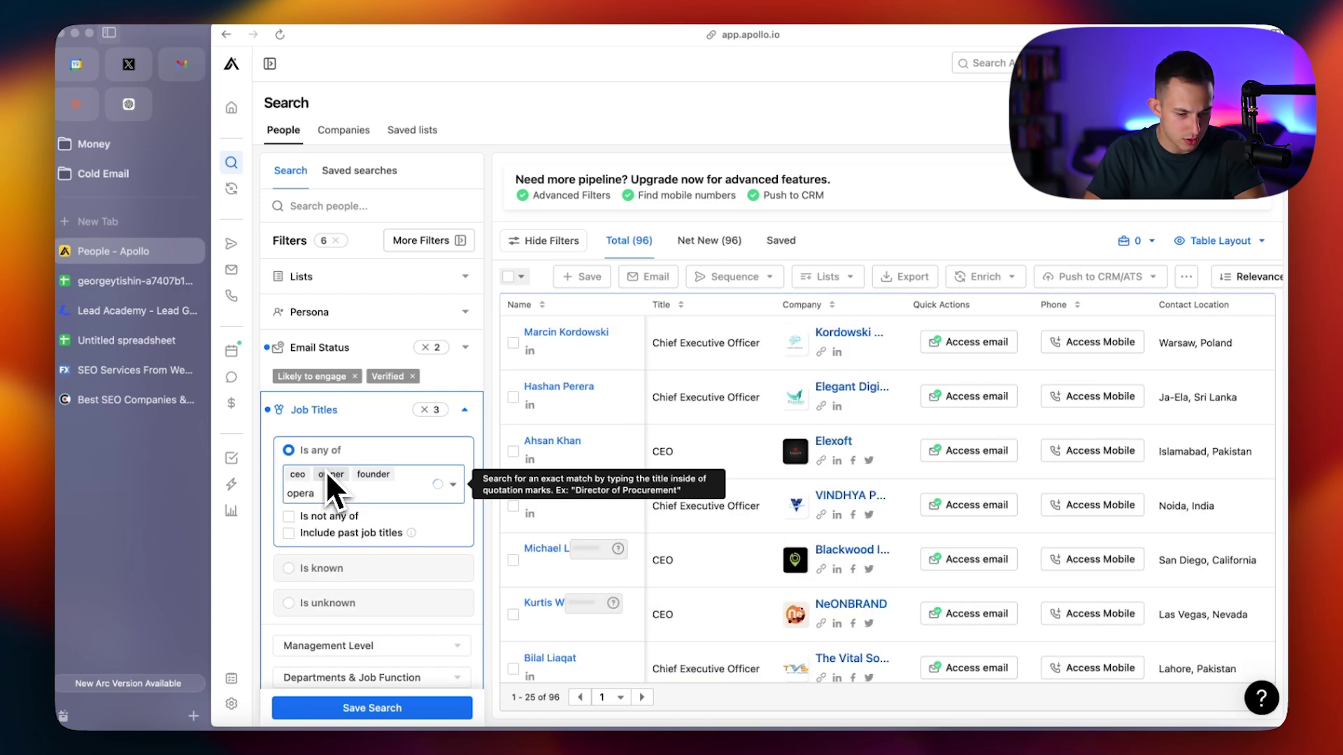
type("tor")
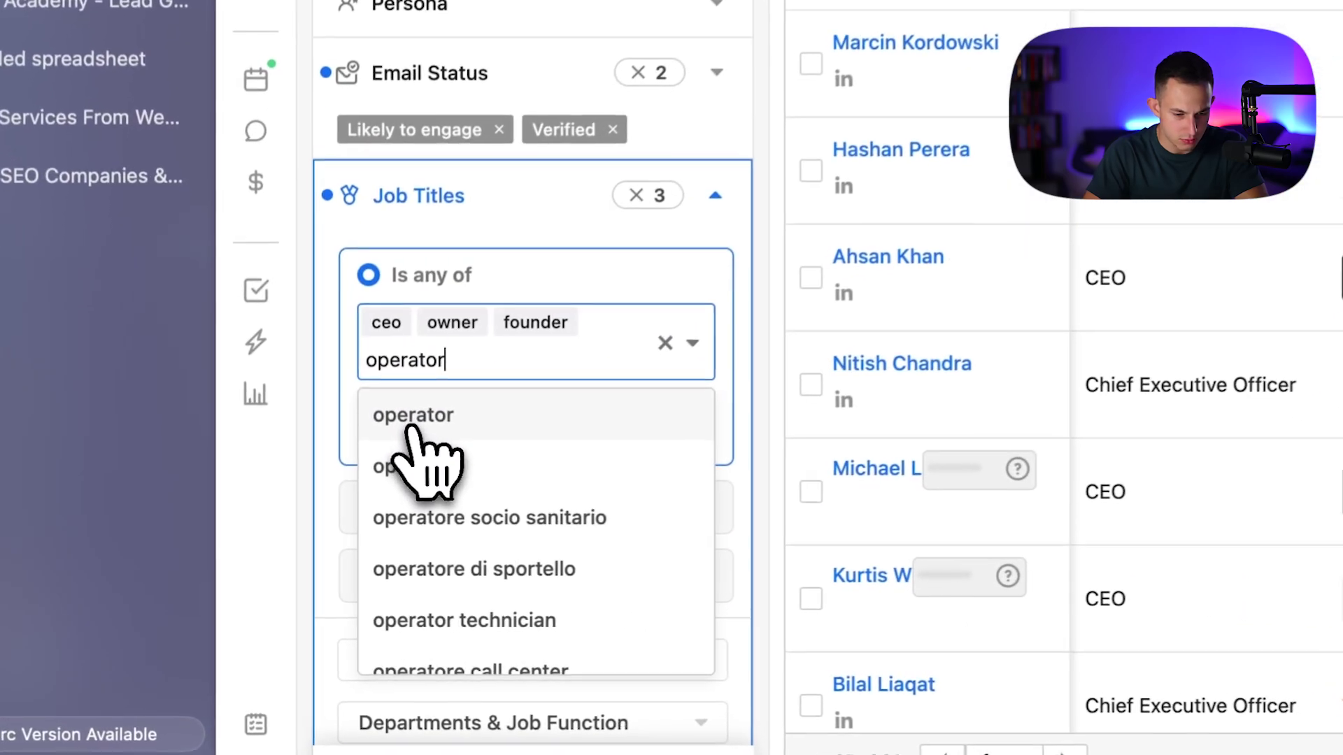
left_click(414, 416)
type("president")
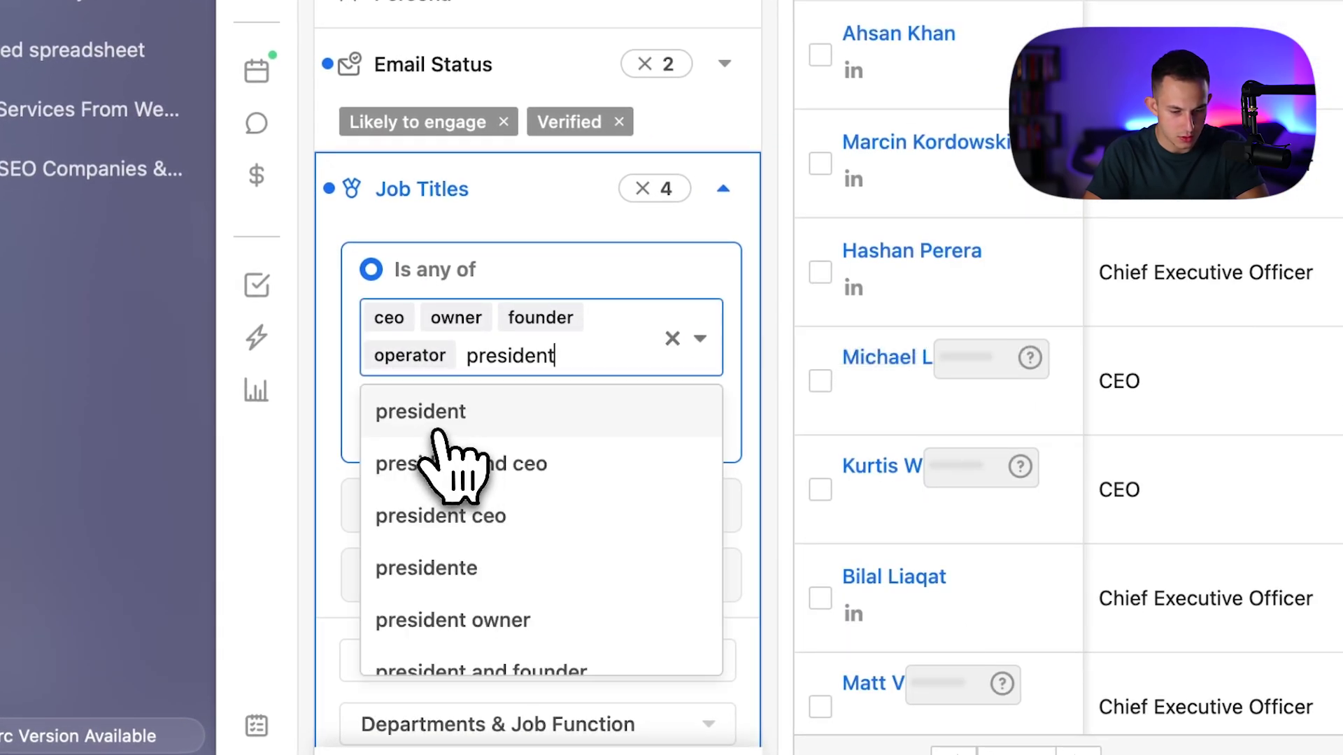
left_click(419, 411)
type("executive")
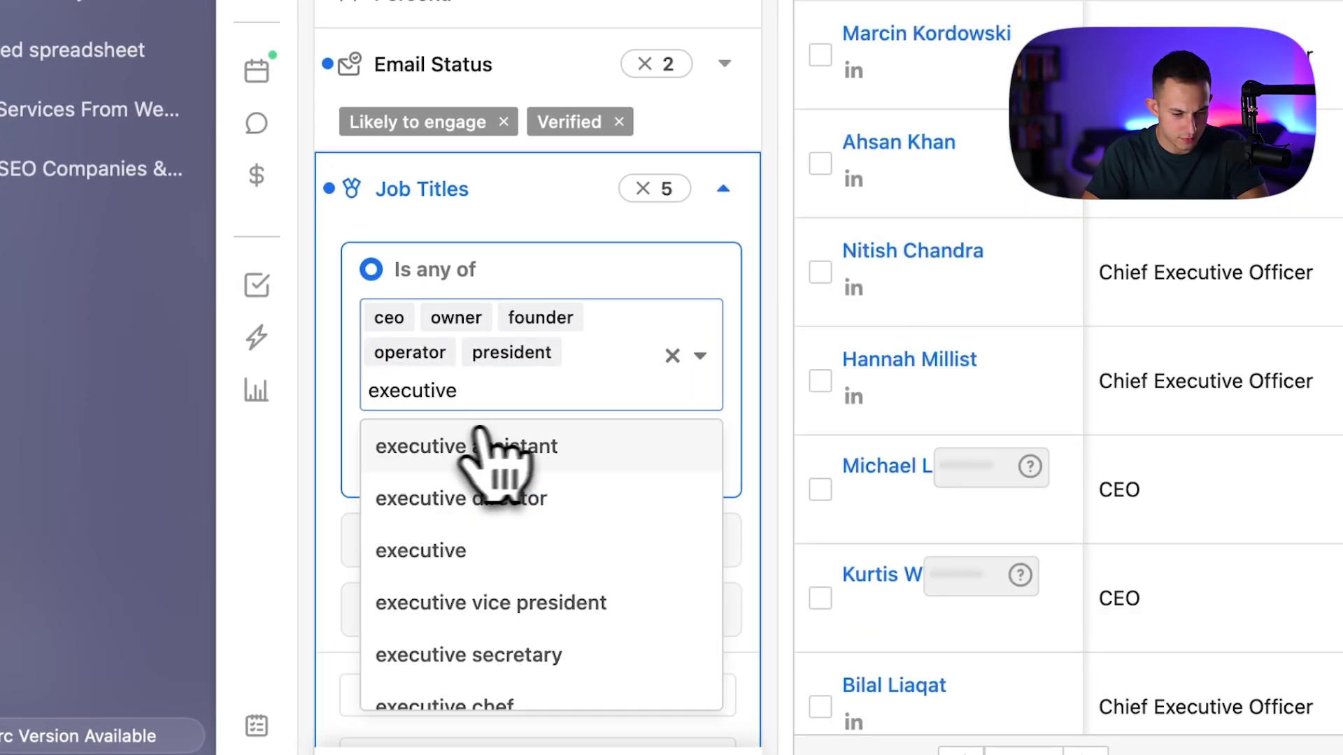
left_click(441, 545)
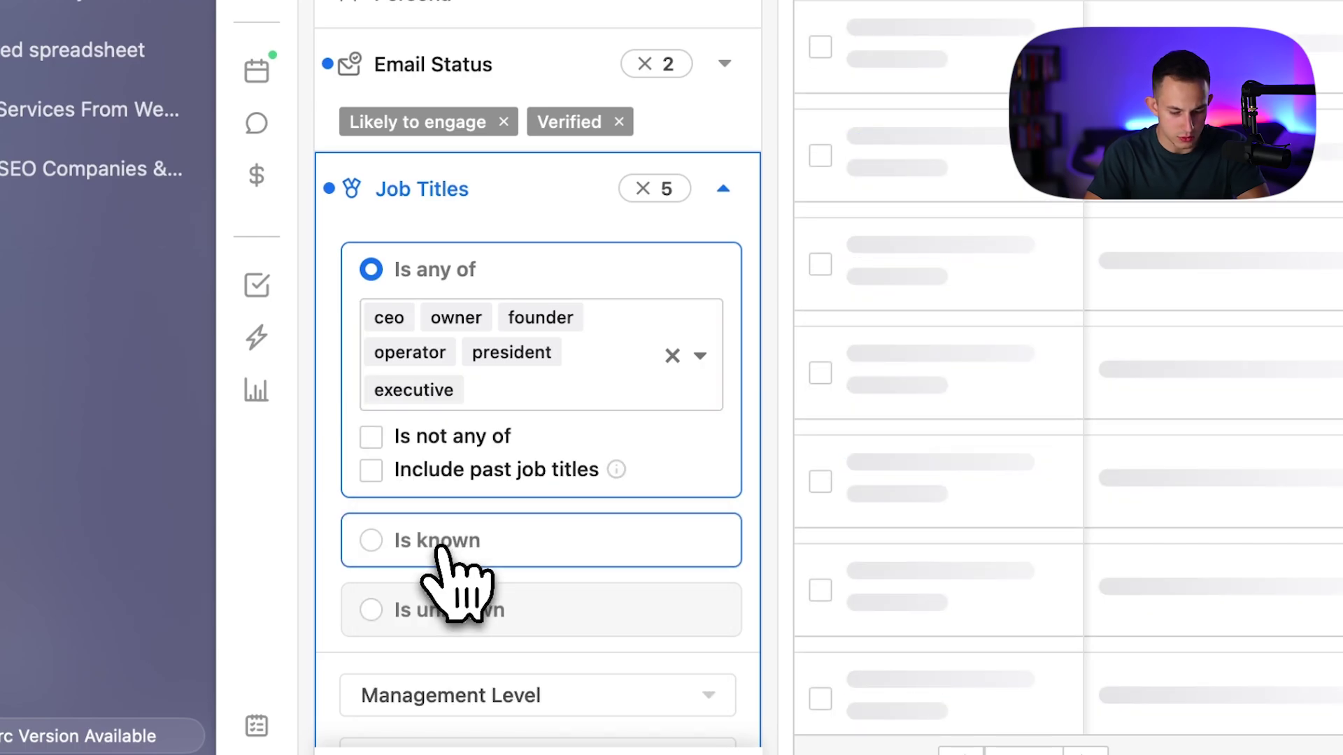
type("chair")
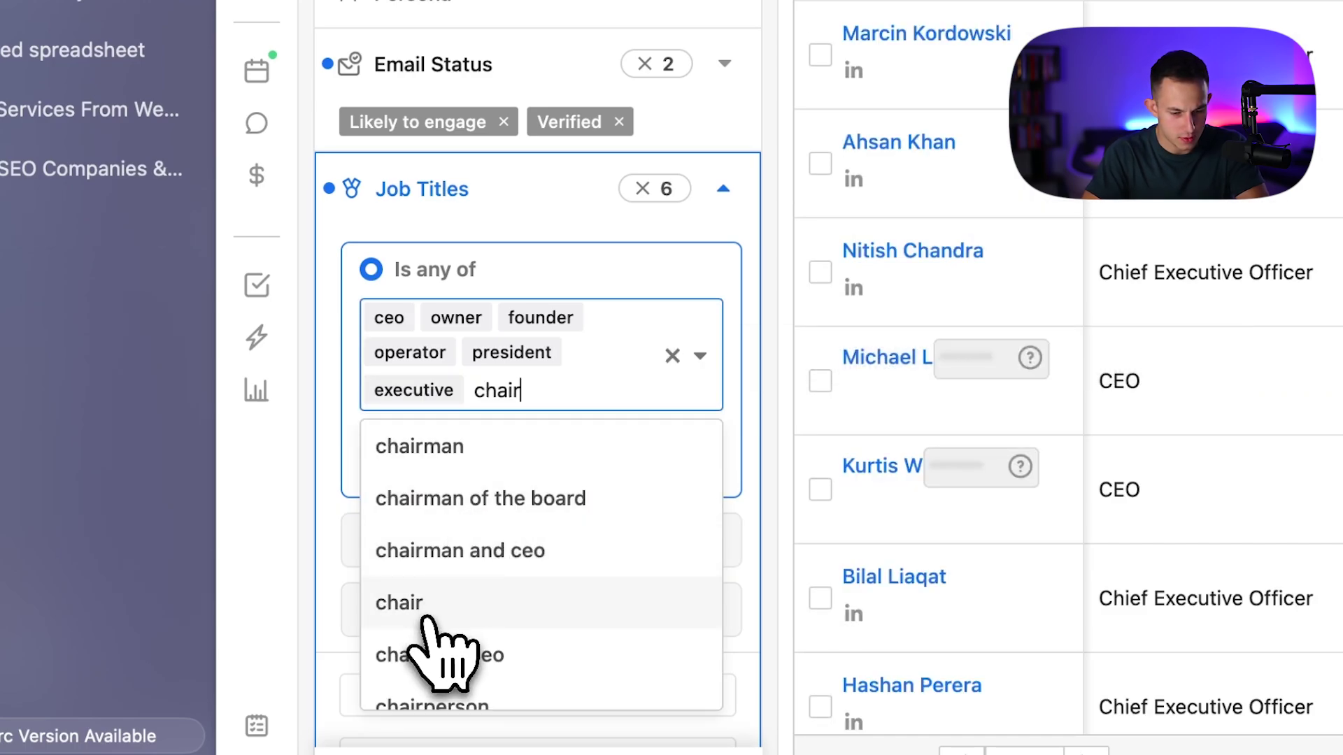
left_click(400, 603)
type("partner")
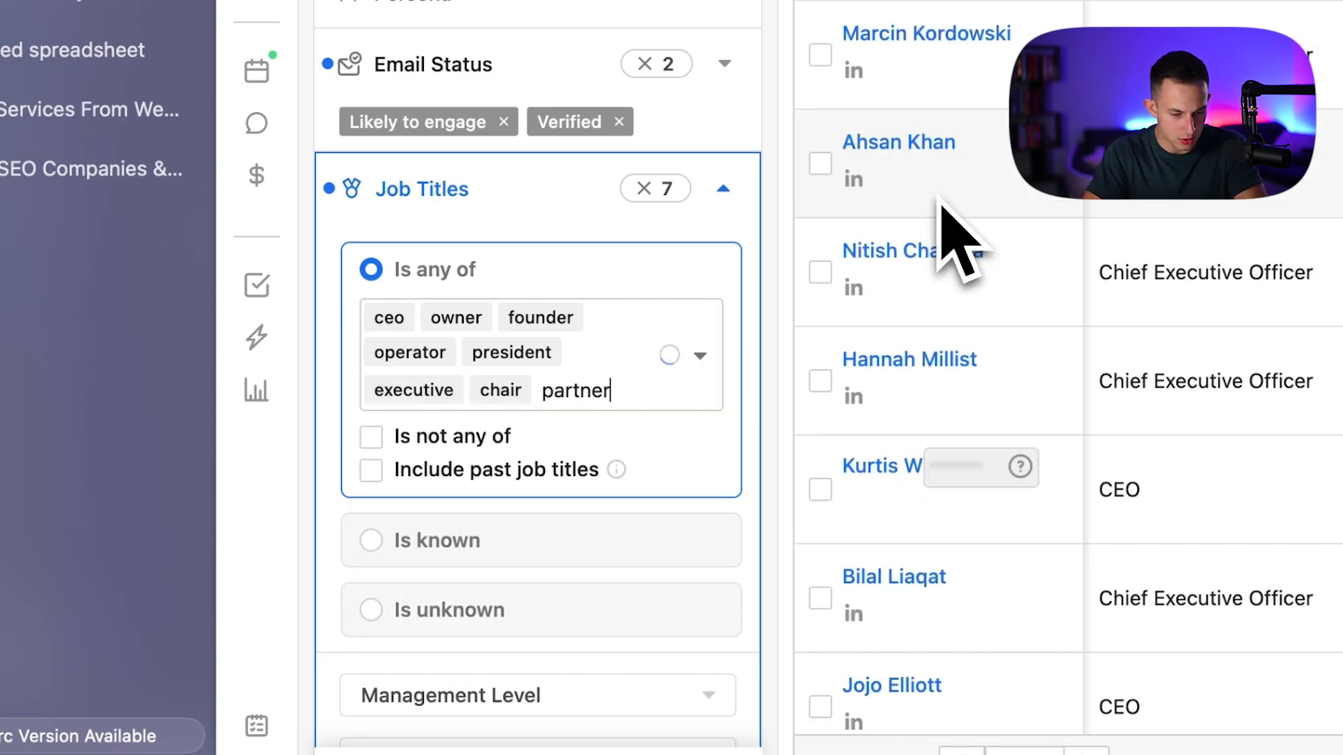
- Add job titles partner, marketing, growth, sales, business development, cmo and coo
left_click(516, 446)
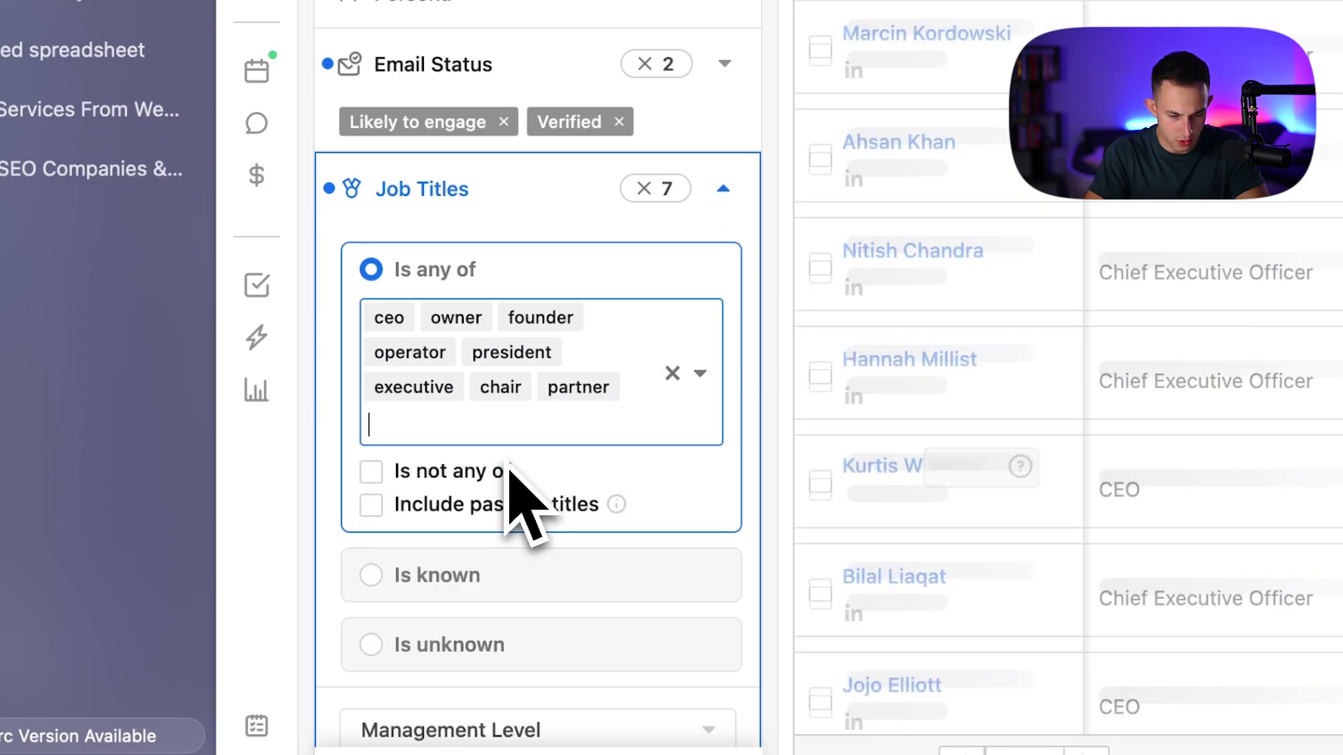
type("marketing")
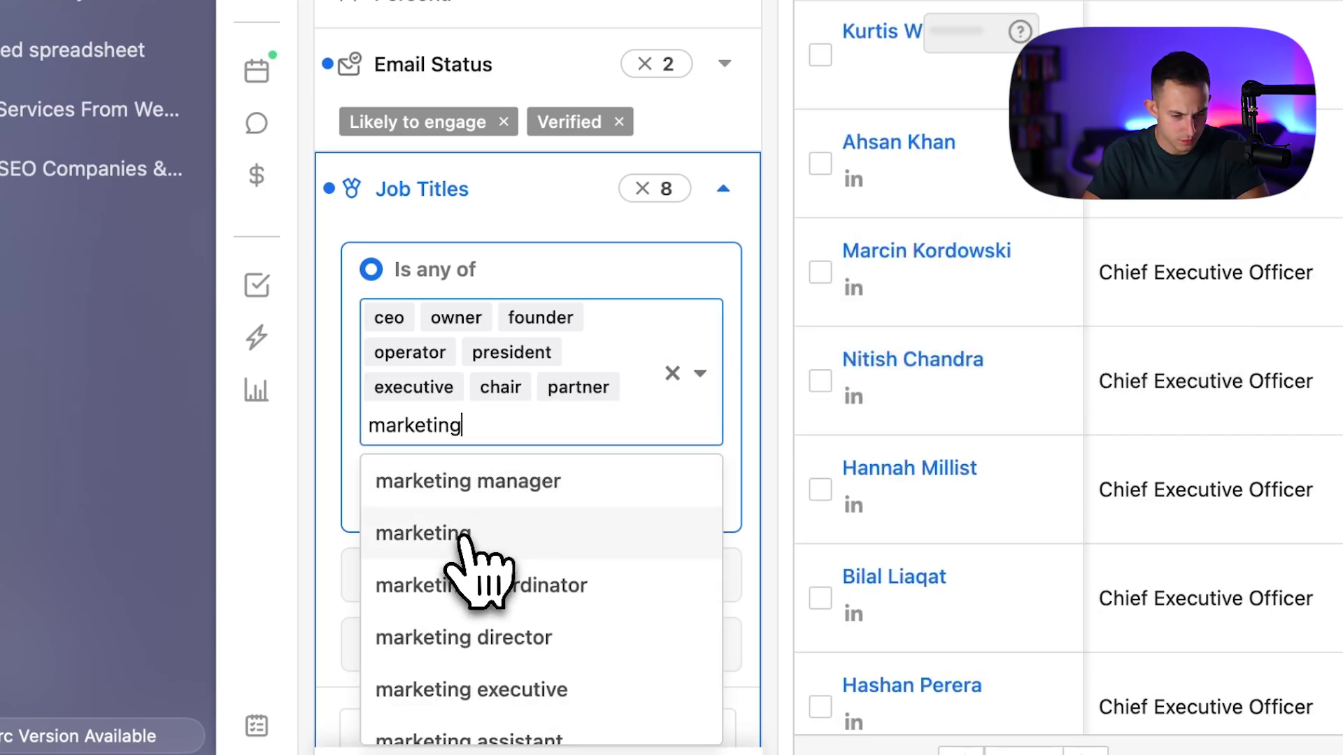
left_click(423, 533)
type("growth")
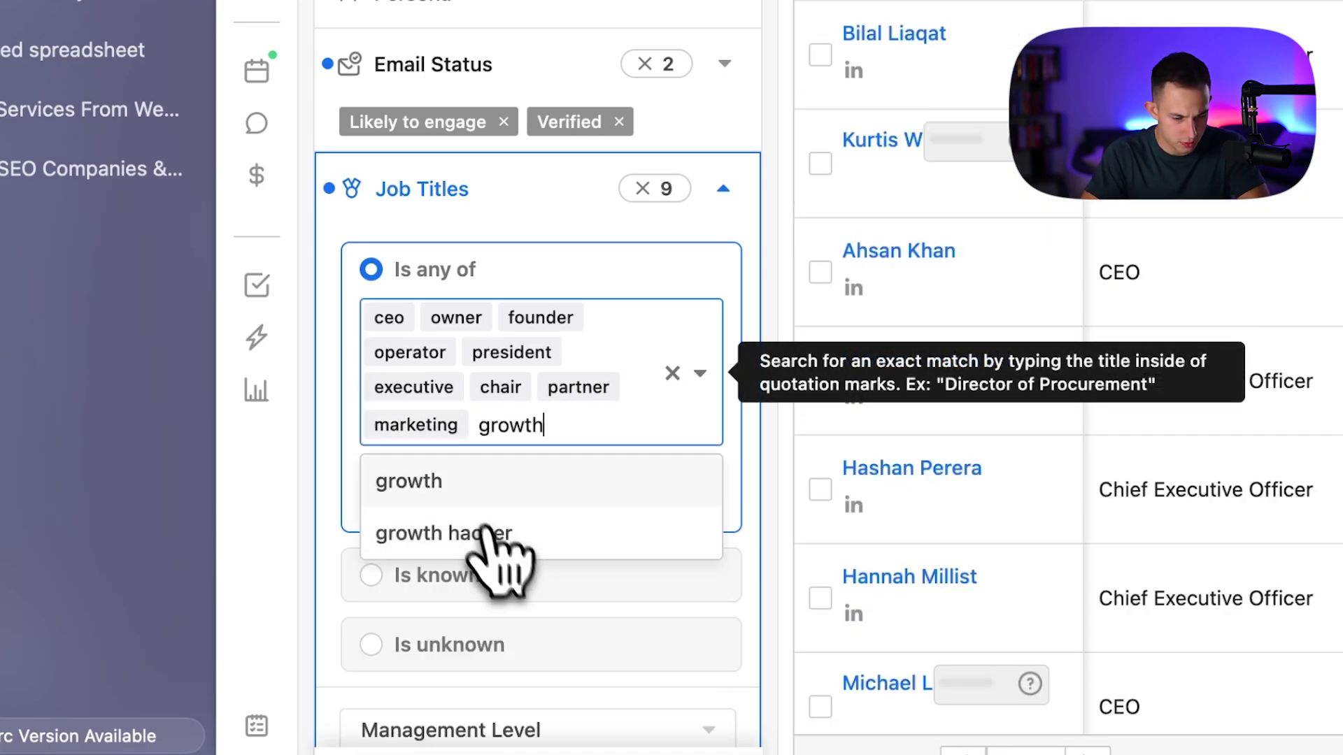
left_click(409, 481)
type("sales")
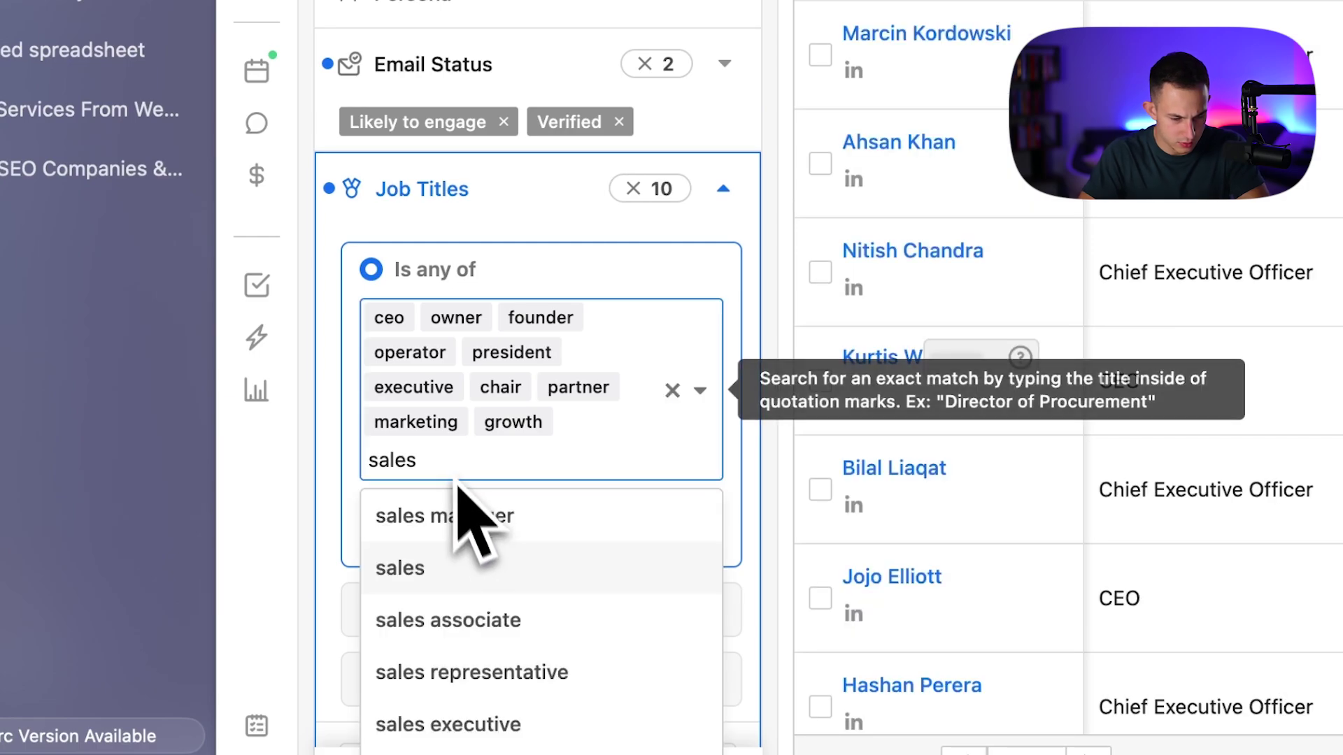
left_click(425, 567)
type("business development")
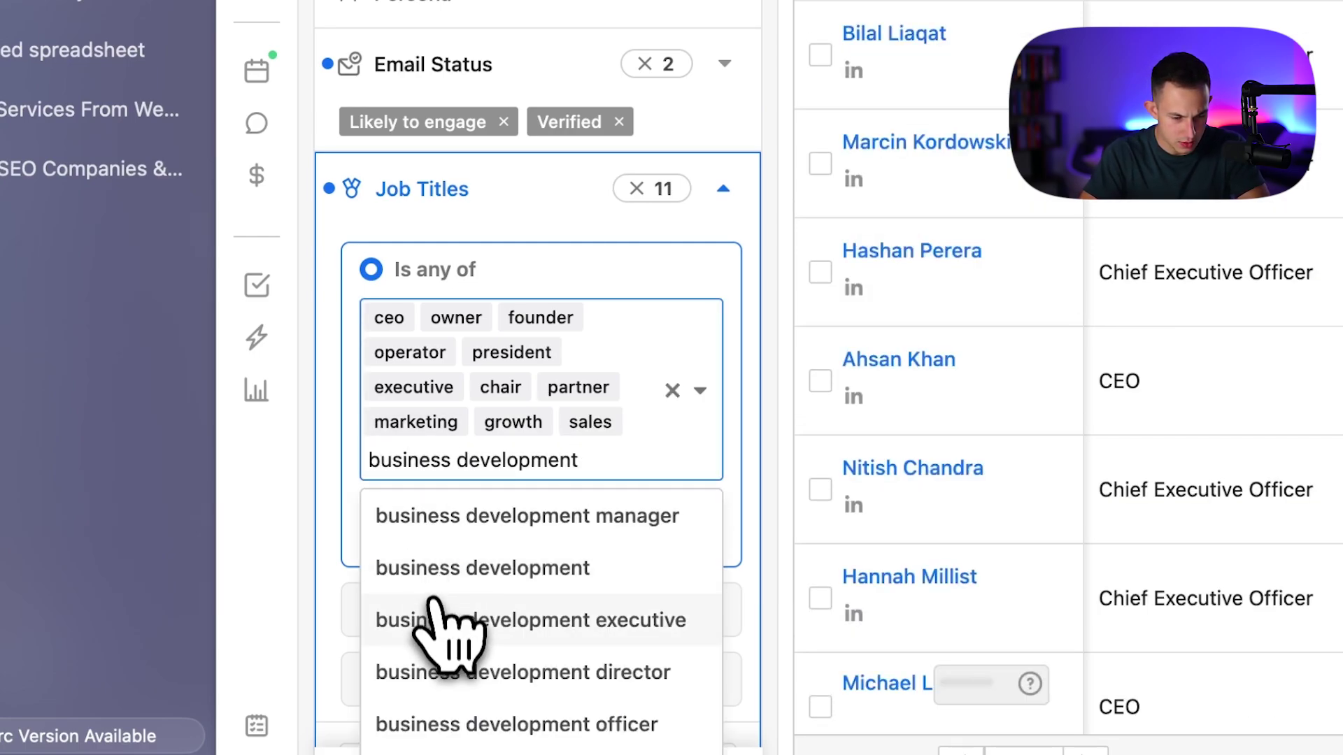
left_click(462, 567)
type("cmo")
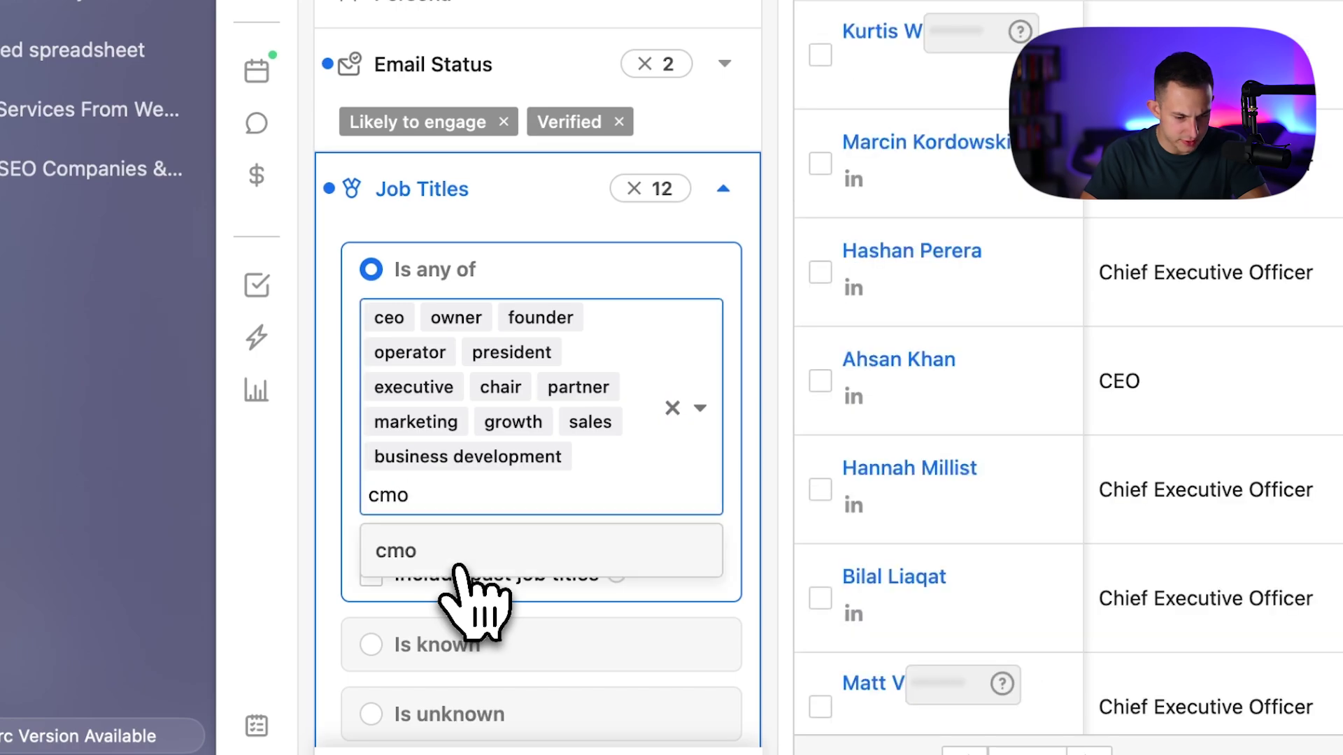
left_click(480, 556)
type("coo")
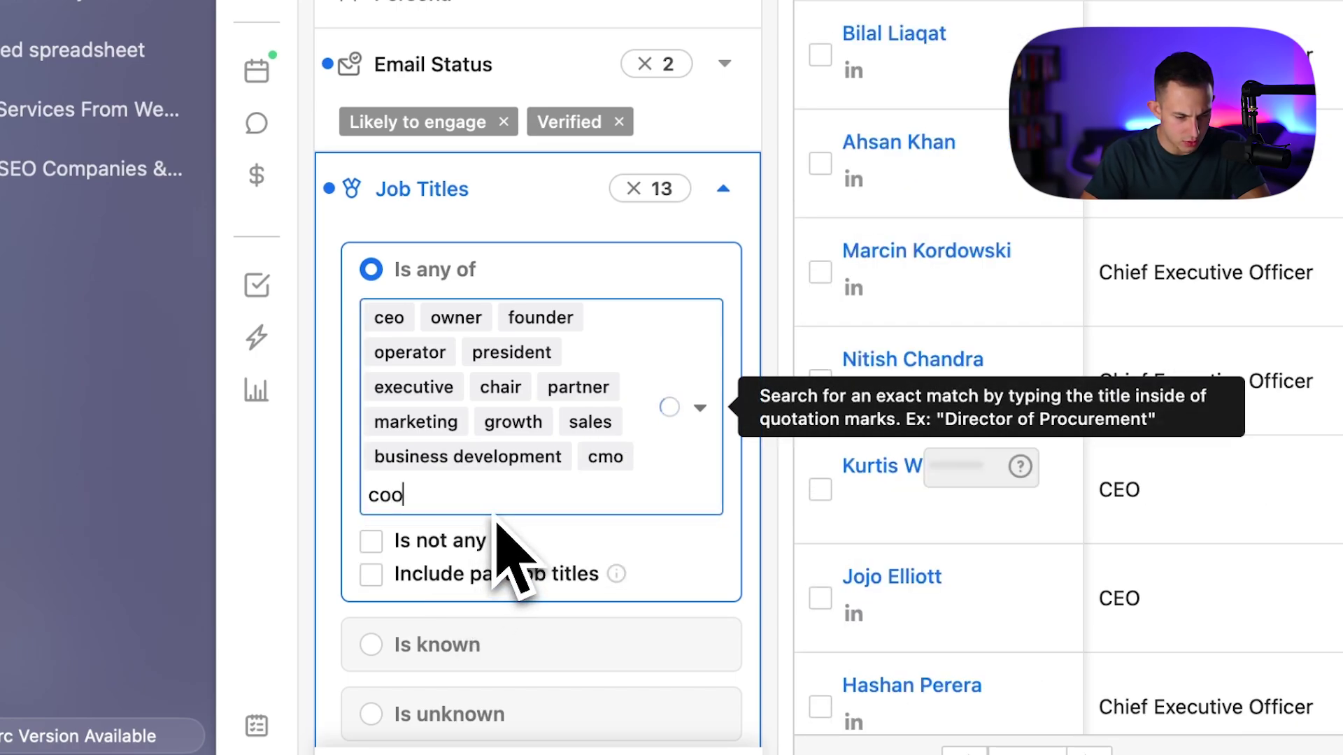
left_click(462, 608)
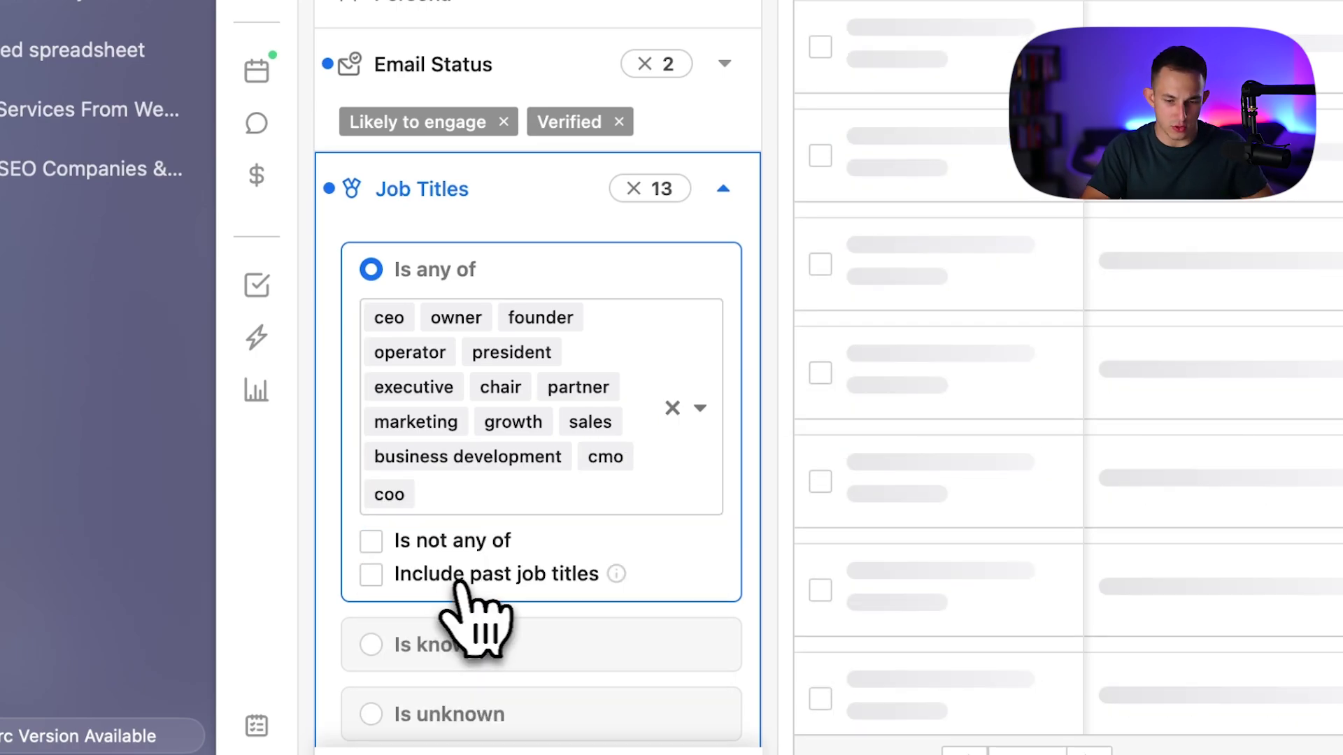
scroll(489, 525, "down", 3)
- Tick Owner, Founder, C suite, Partner and Vp under Management Level, giving 148 contacts
left_click(461, 438)
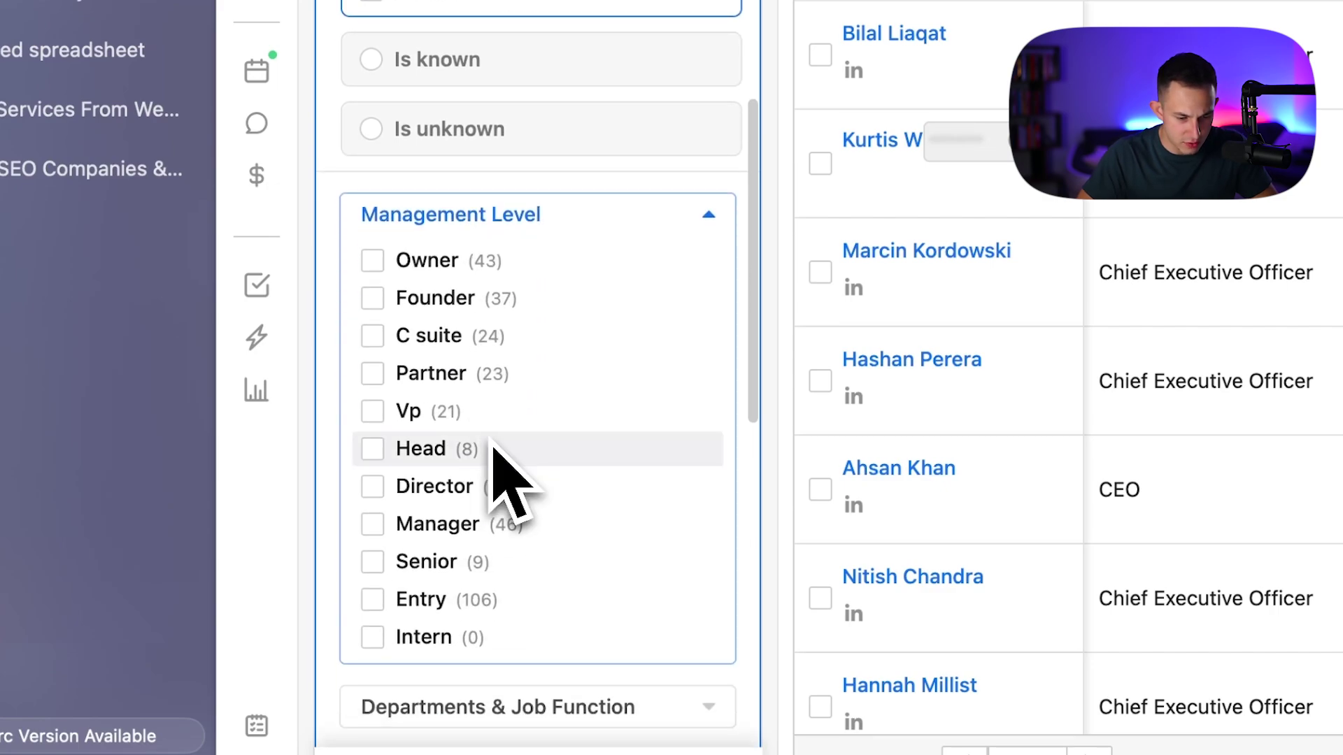
left_click(420, 410)
left_click(425, 374)
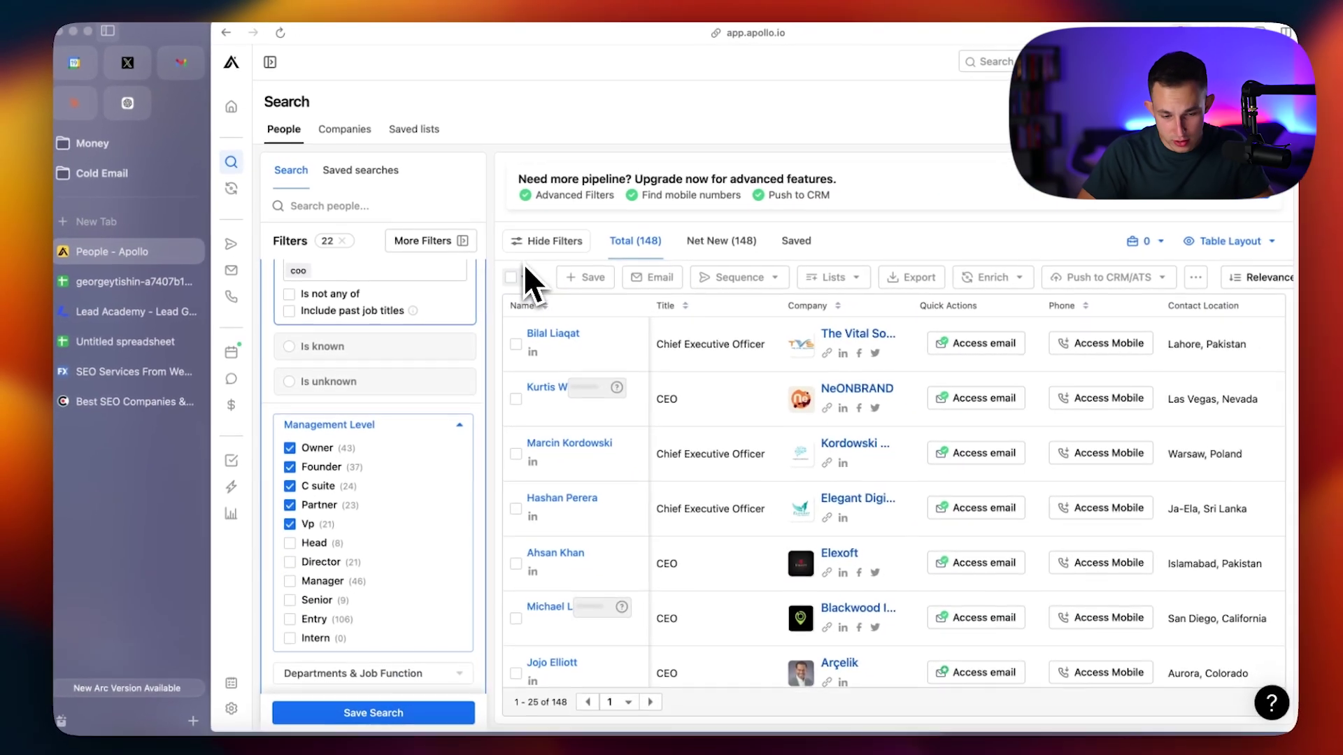
scroll(468, 297, "up", 2)
scroll(469, 296, "up", 3)
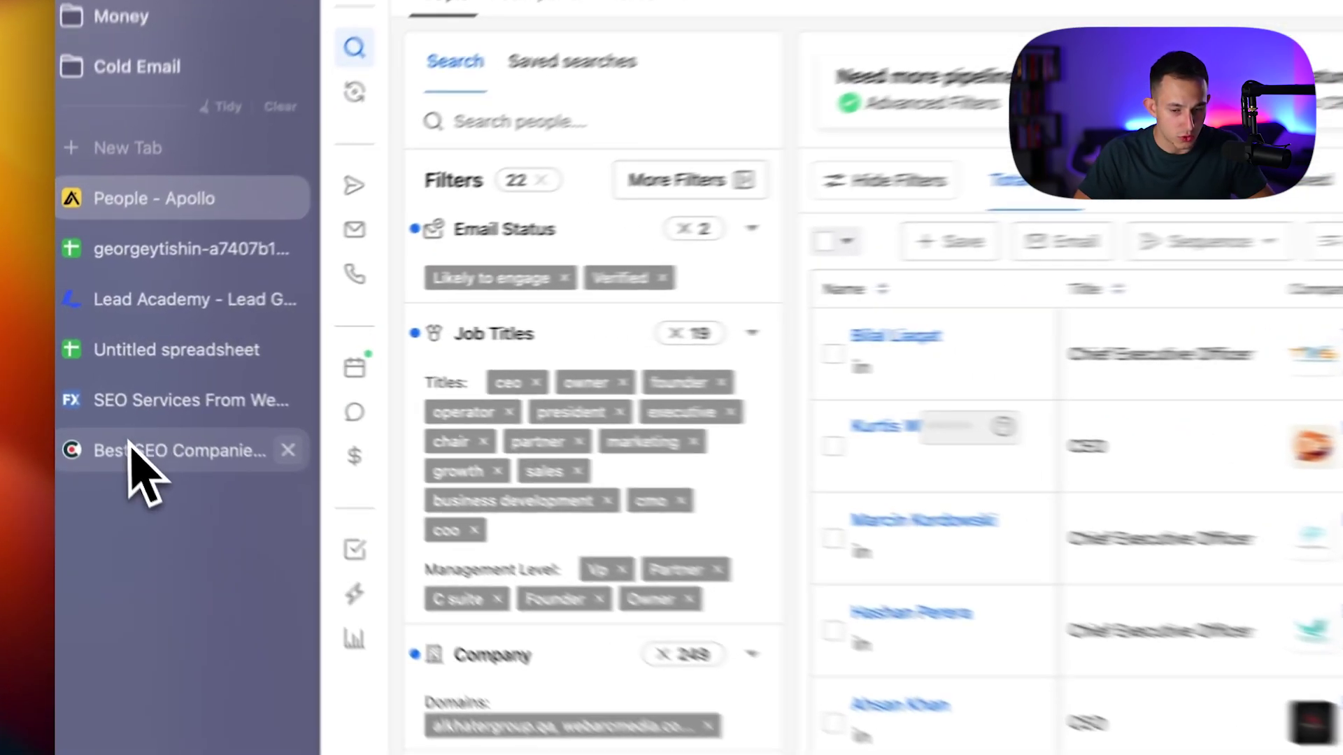
left_click(135, 399)
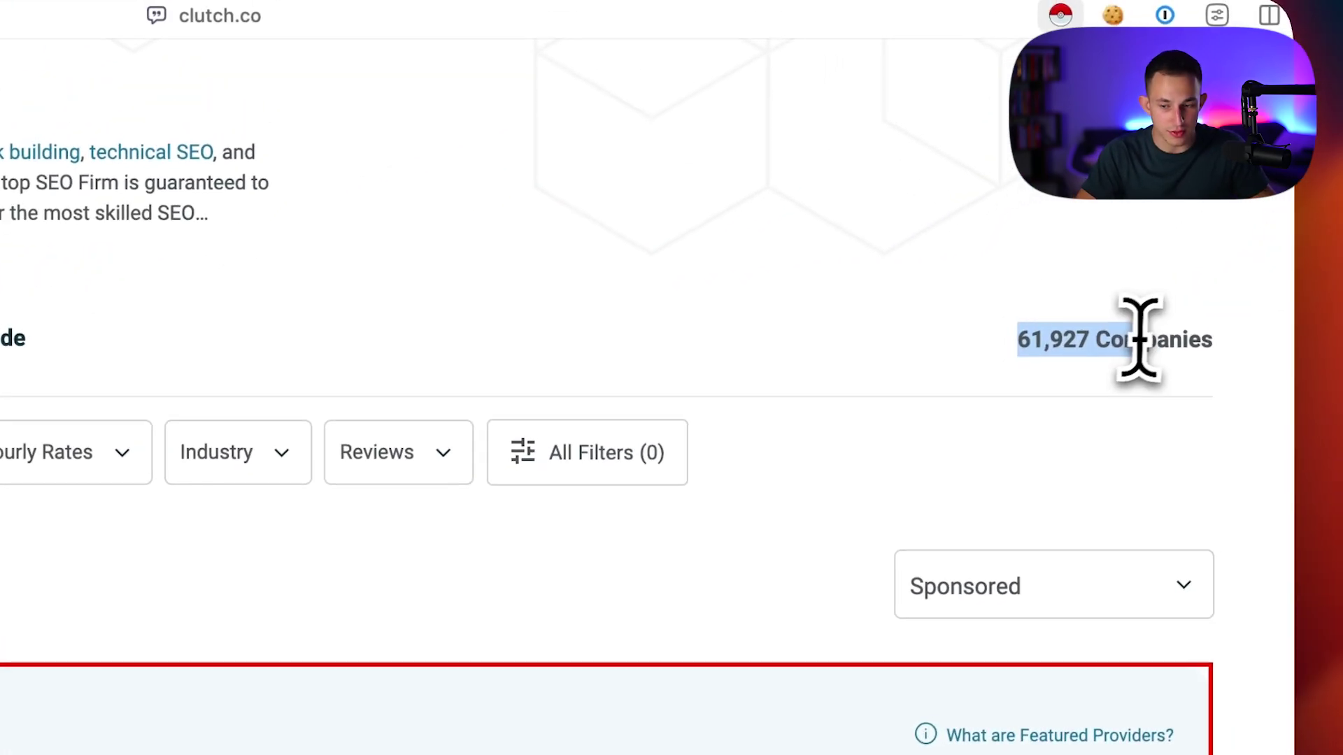
left_click_drag(1007, 347, 1223, 348)
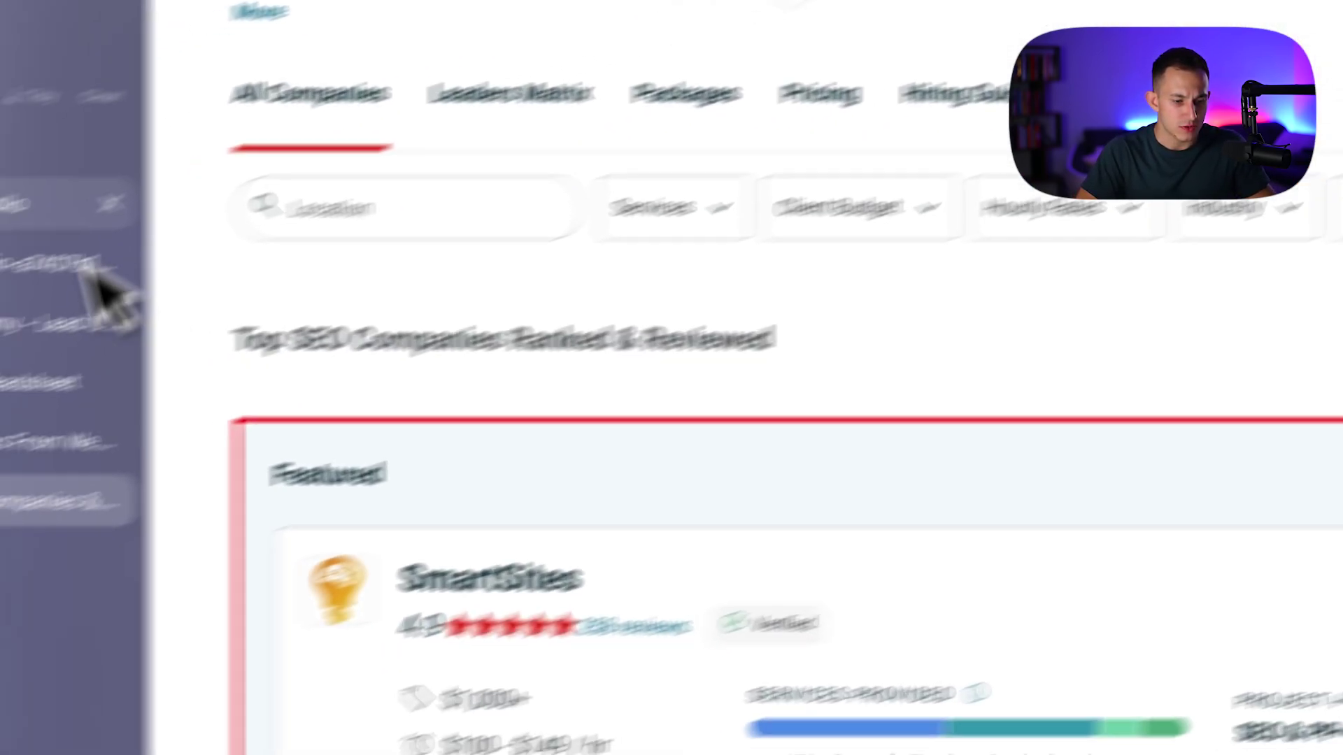
left_click(134, 137)
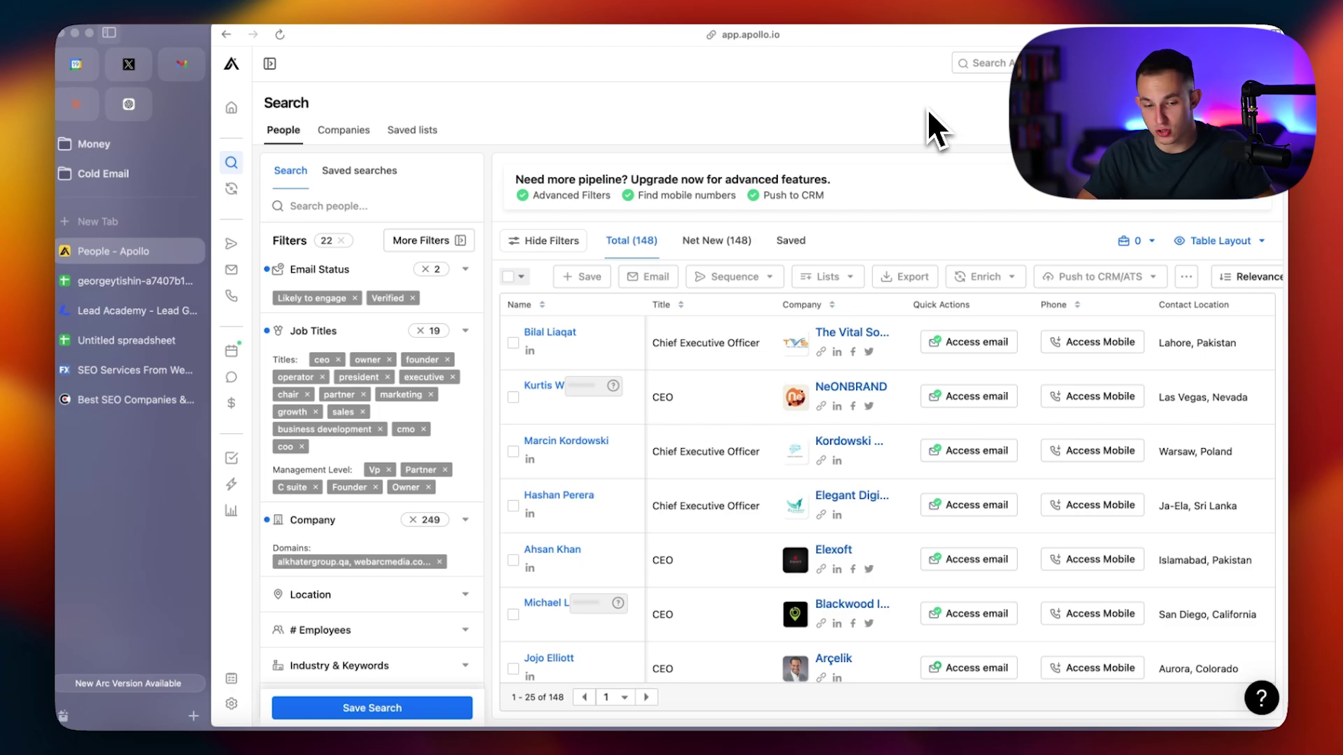
- Go to exportapollo.com and log in to reach the Apollo Scraper dashboard
key("super+l")
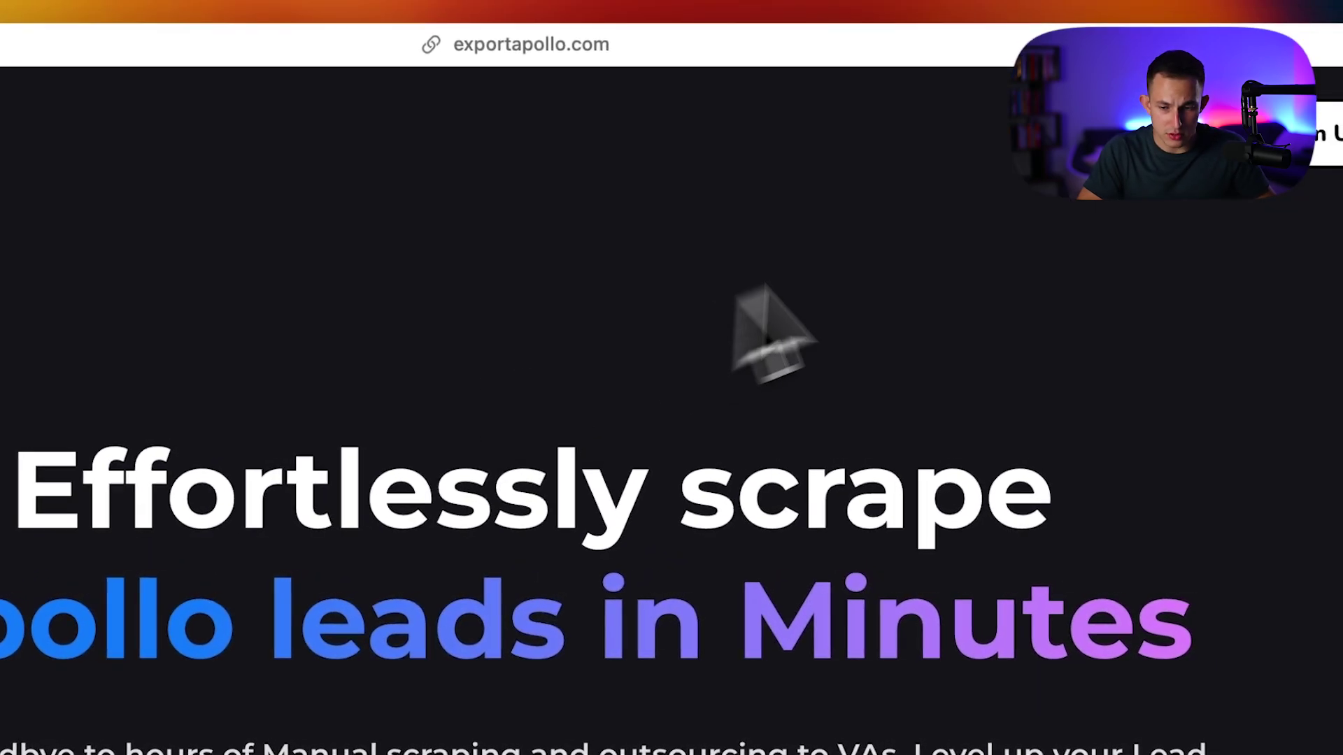
left_click(881, 136)
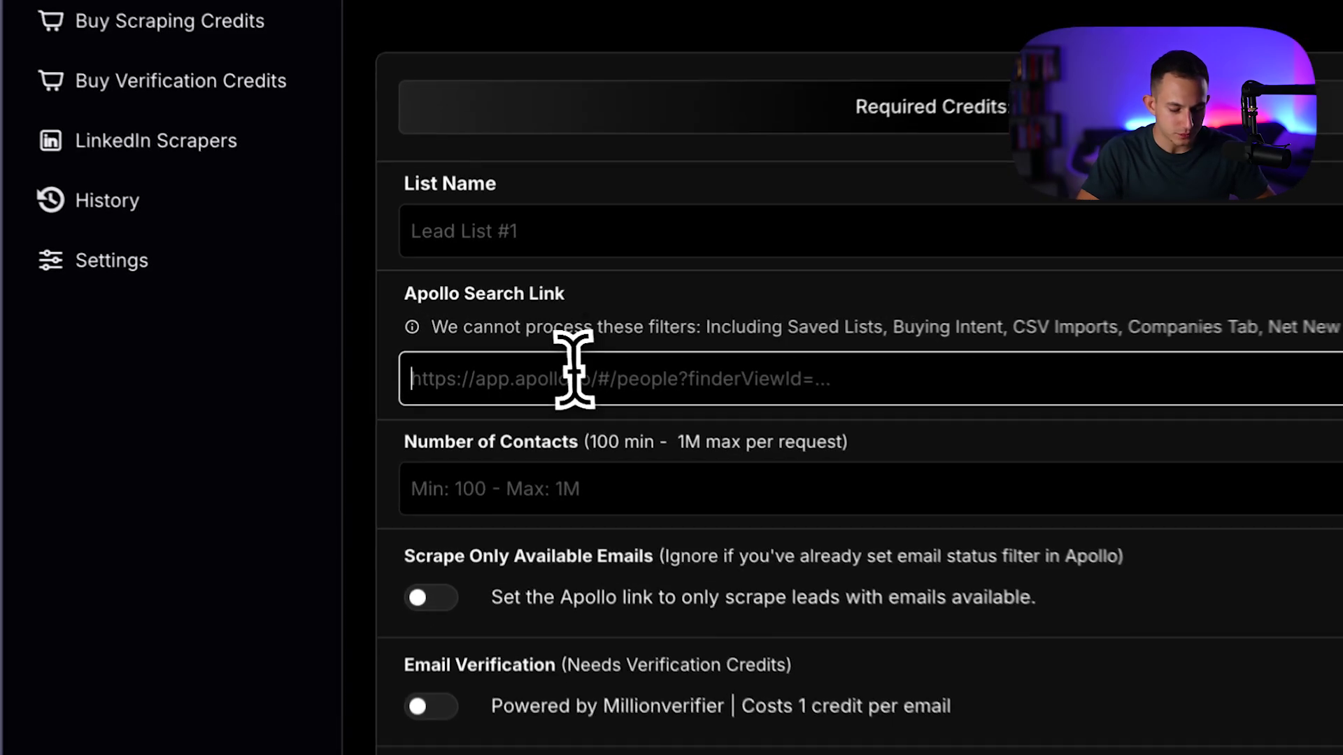
- Paste the Apollo search link, enter 148 contacts and name the list 'Example List'
left_click(577, 342)
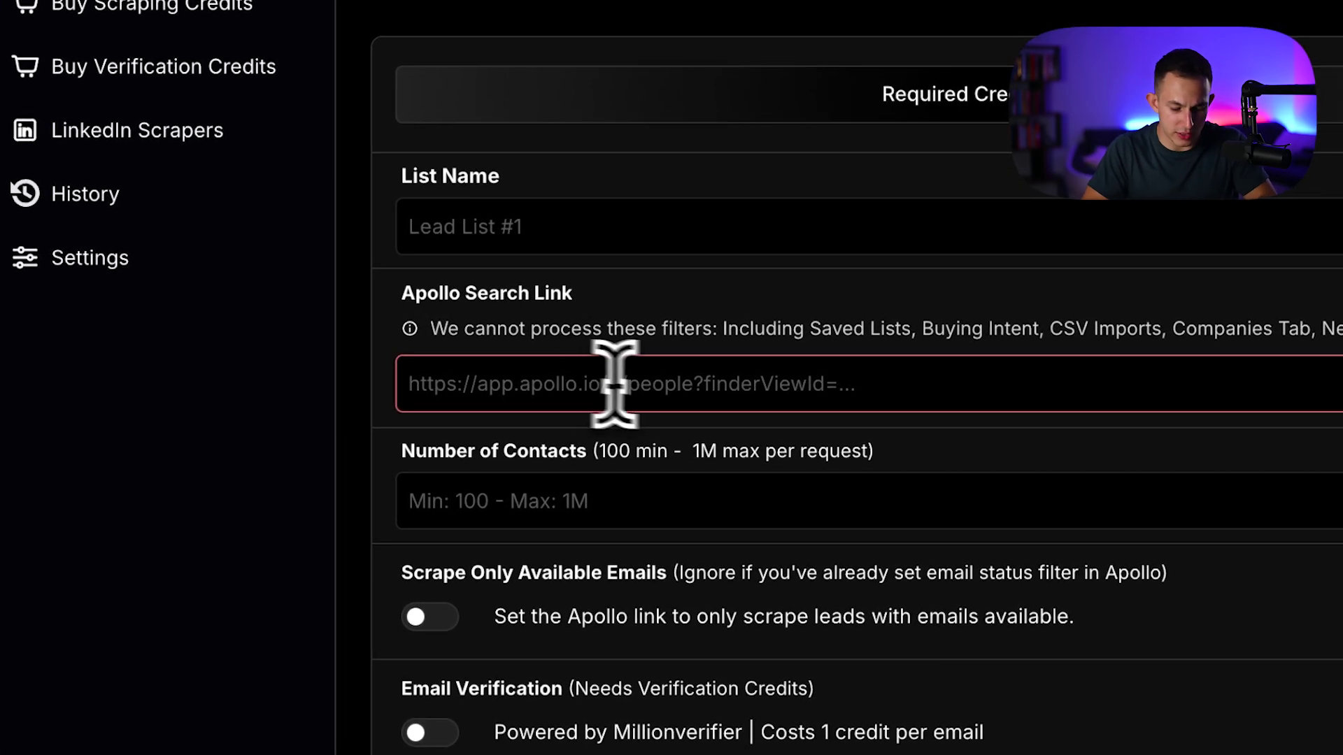
key("ctrl+v")
left_click(661, 501)
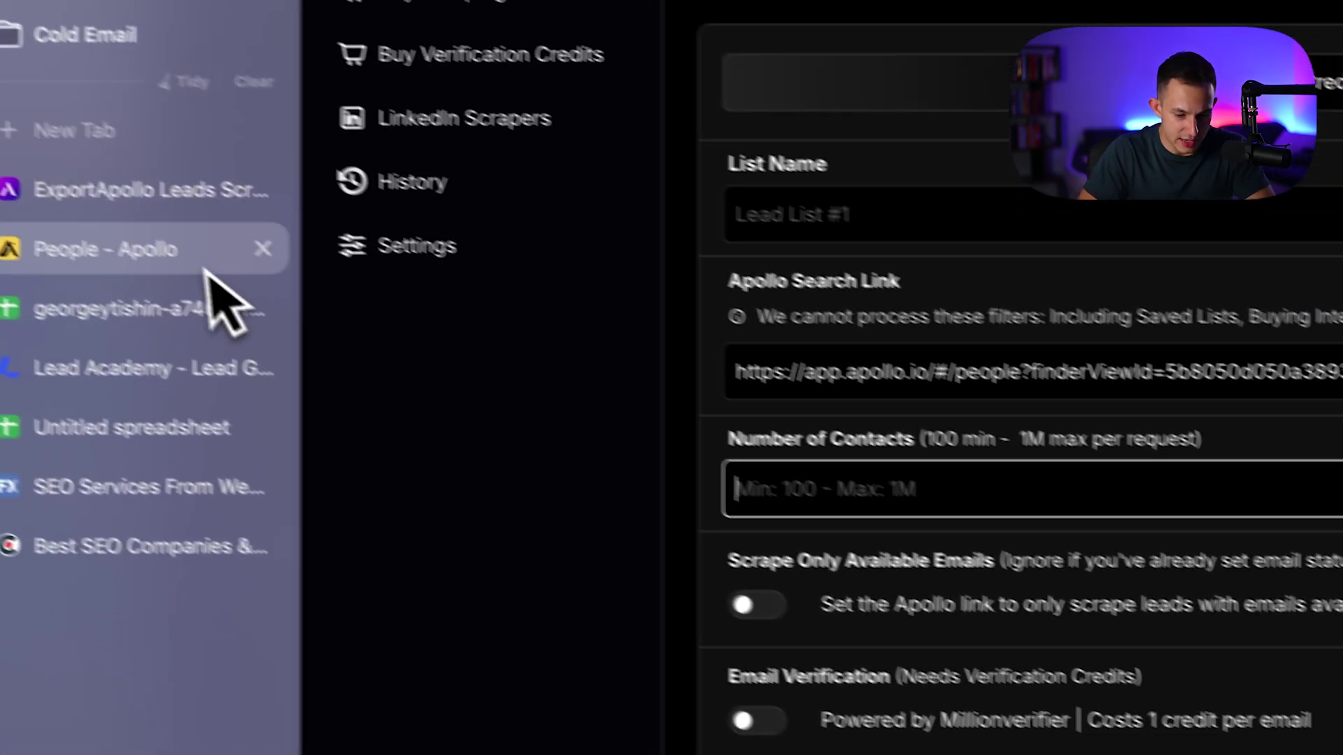
left_click(211, 279)
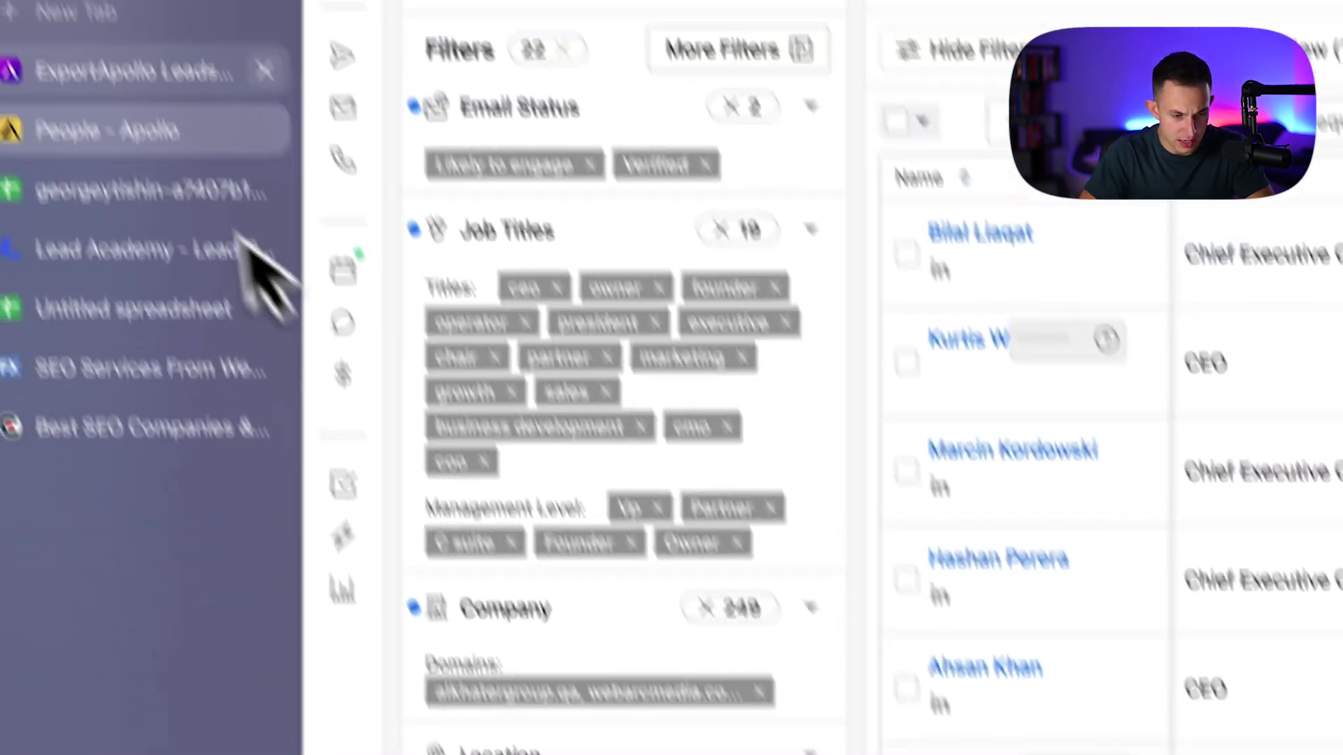
left_click(255, 270)
type("148")
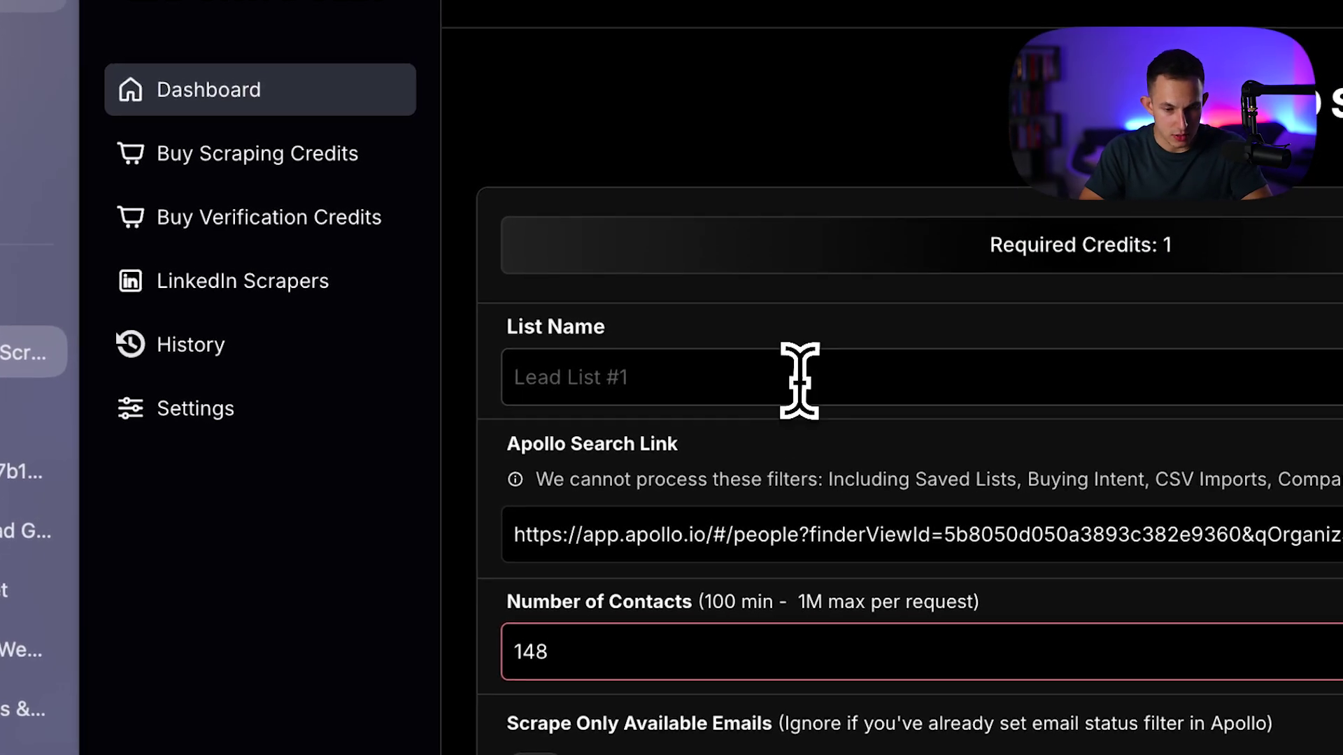
left_click(736, 388)
type("Example List")
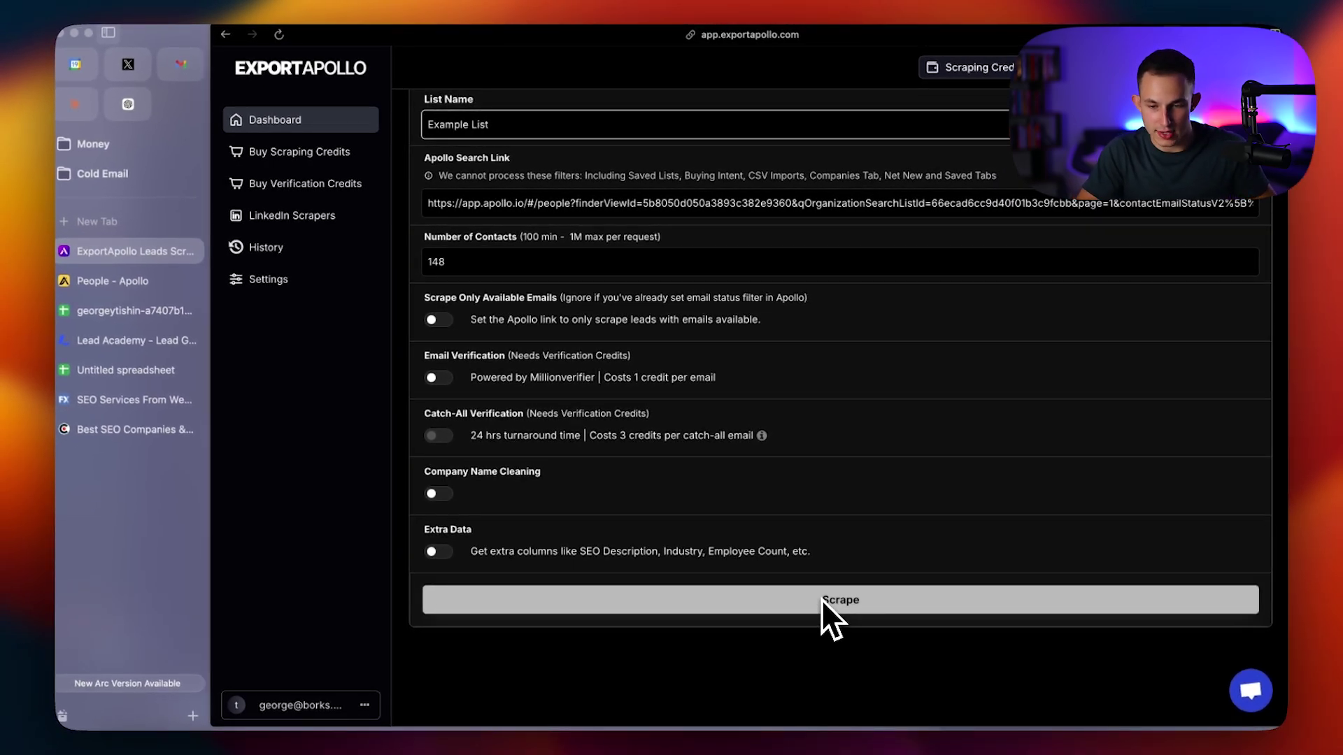
scroll(822, 599, "up", 3)
scroll(798, 583, "up", 2)
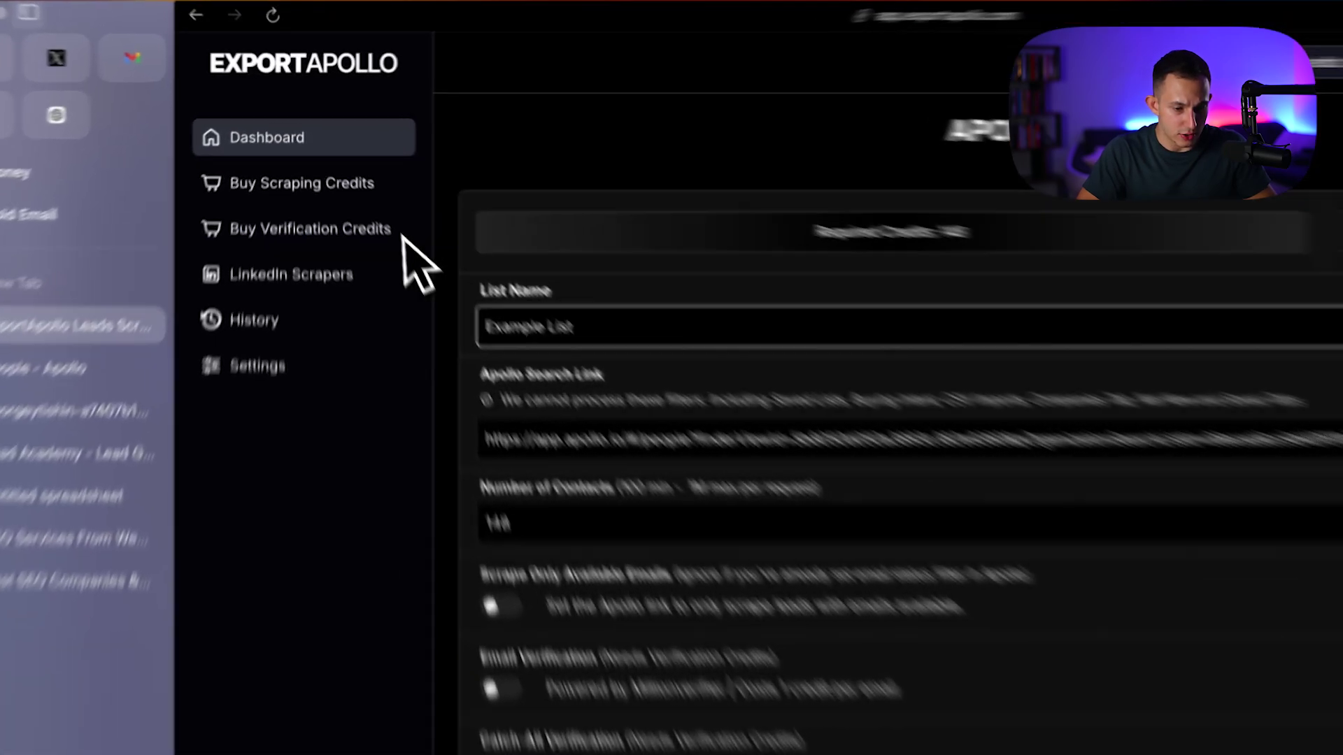
- Show the scraping credit packs and highlight the 200,000 + 10,000 bonus credits pack
left_click(304, 184)
scroll(839, 540, "down", 3)
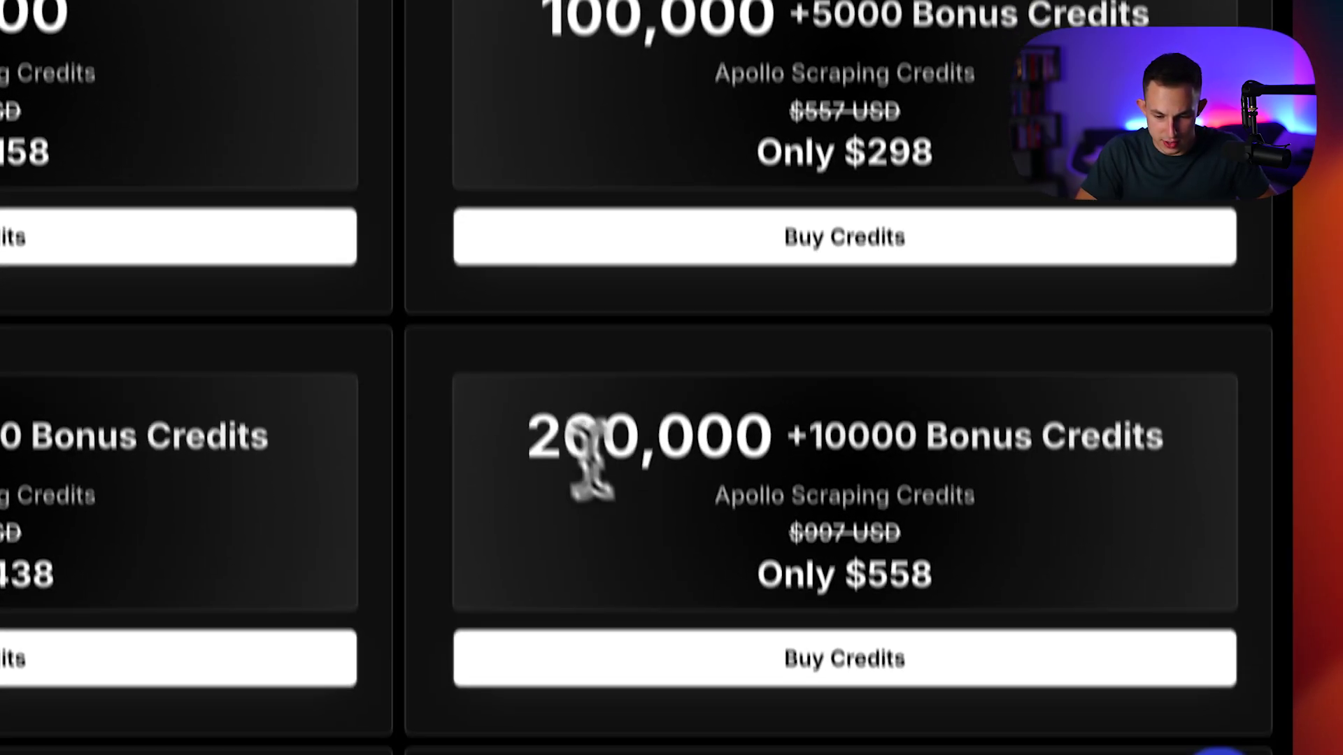
left_click_drag(524, 373, 1196, 410)
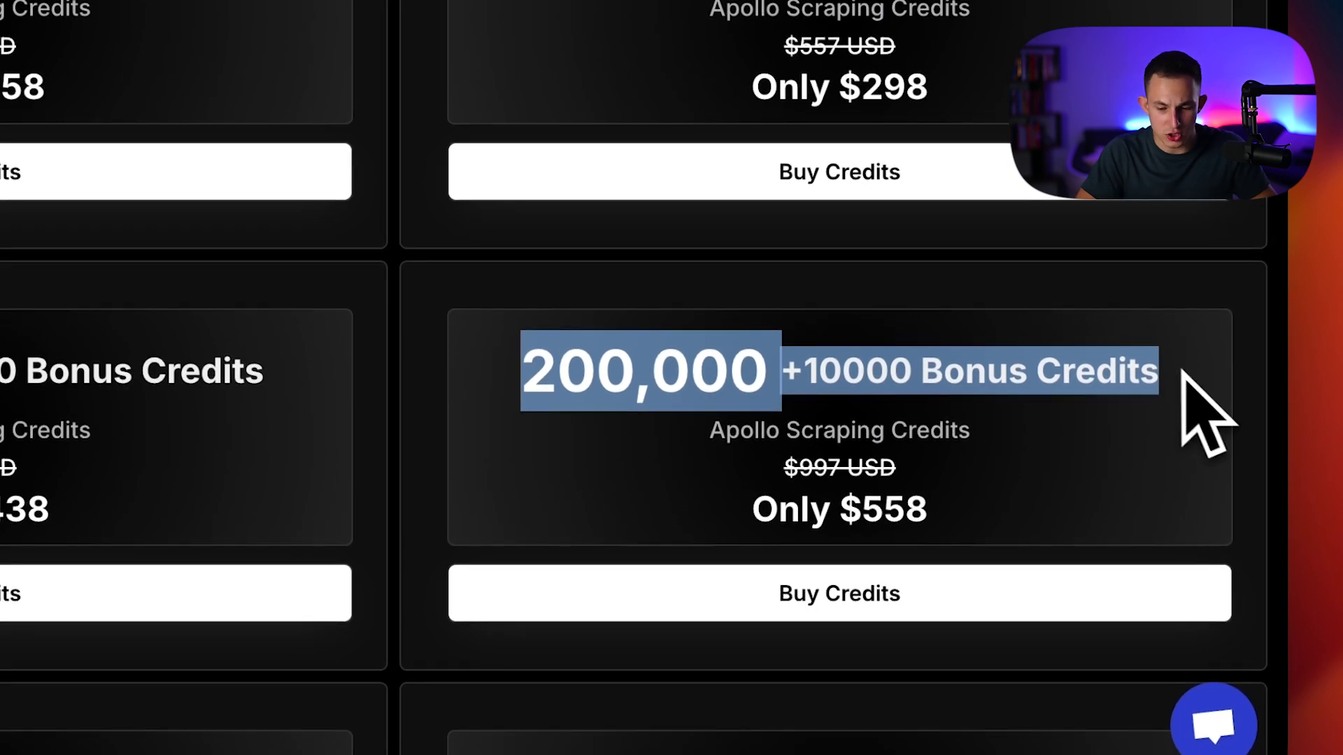
left_click(907, 389)
double_click(860, 372)
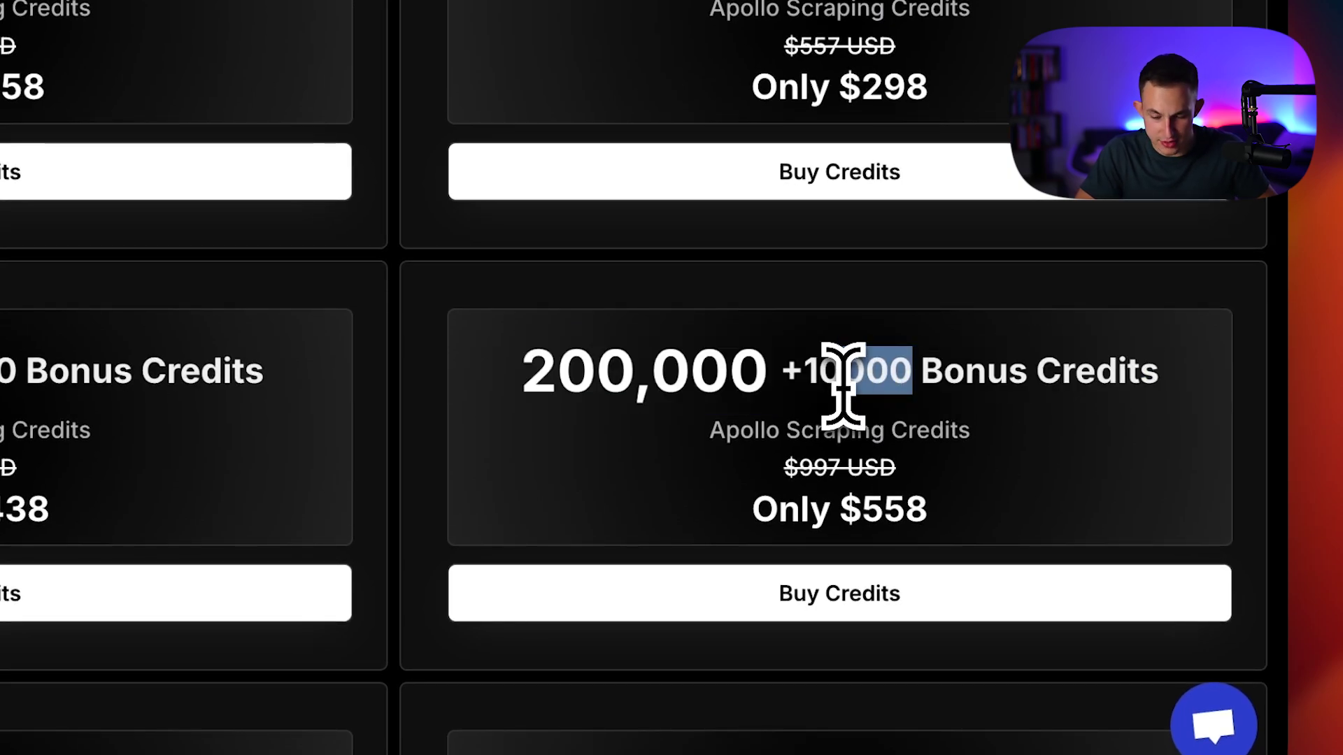
scroll(713, 430, "up", 1)
left_click_drag(525, 390, 997, 409)
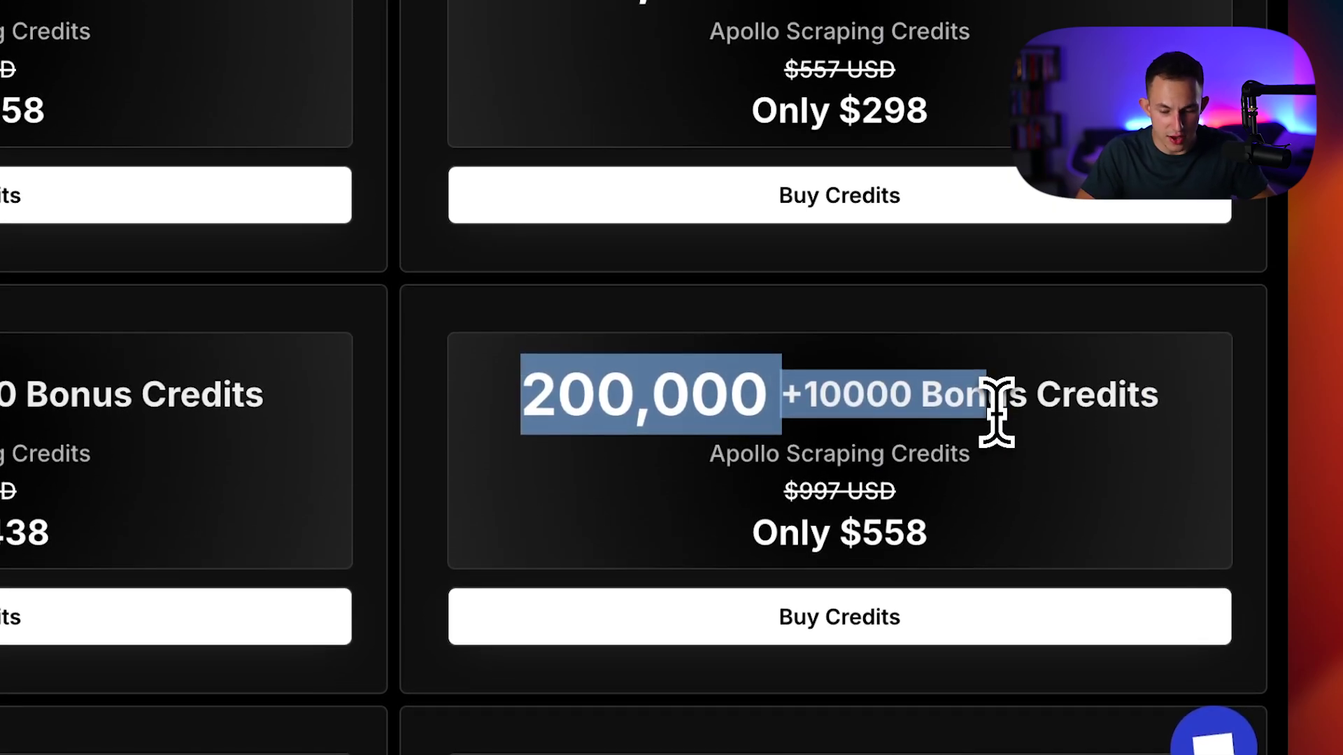
left_click(902, 520)
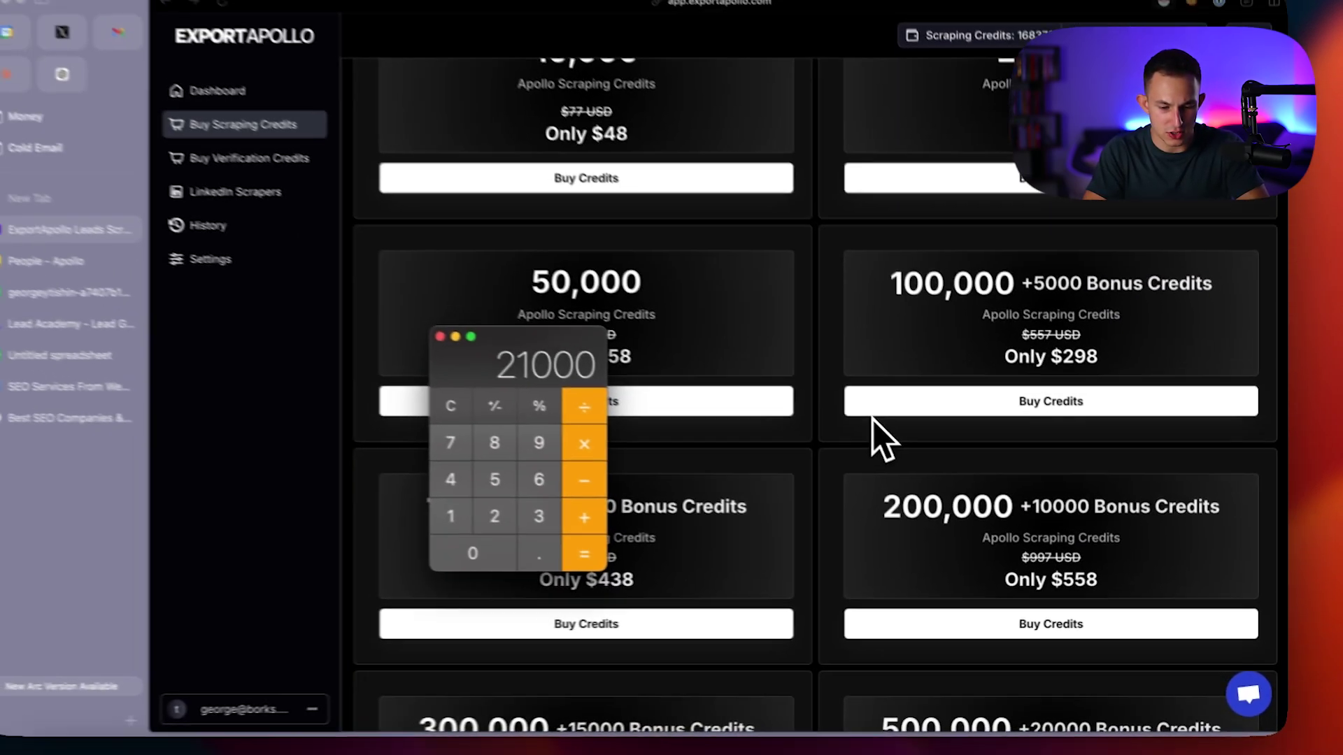
type("00")
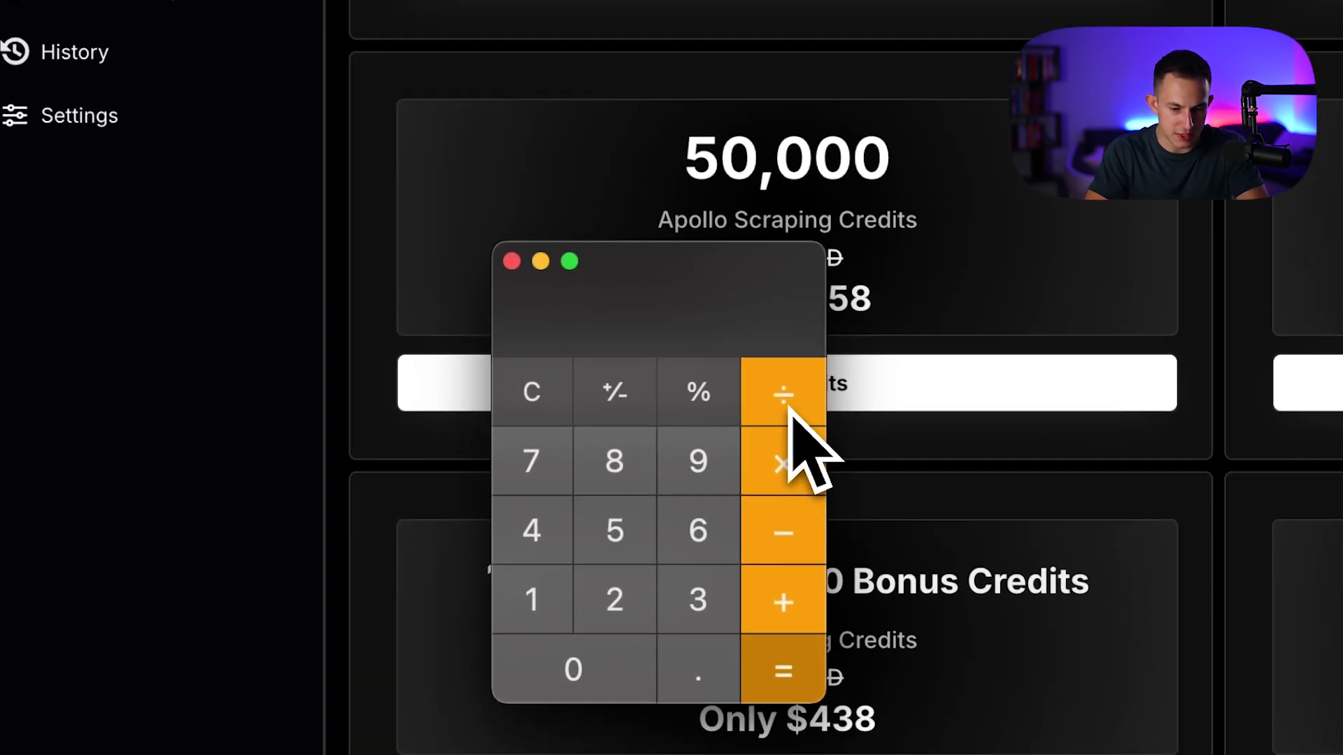
- Calculate 558 ÷ 210,000 × 1,000, about $2.66 per 1,000 credits
left_click(622, 418)
left_click(532, 392)
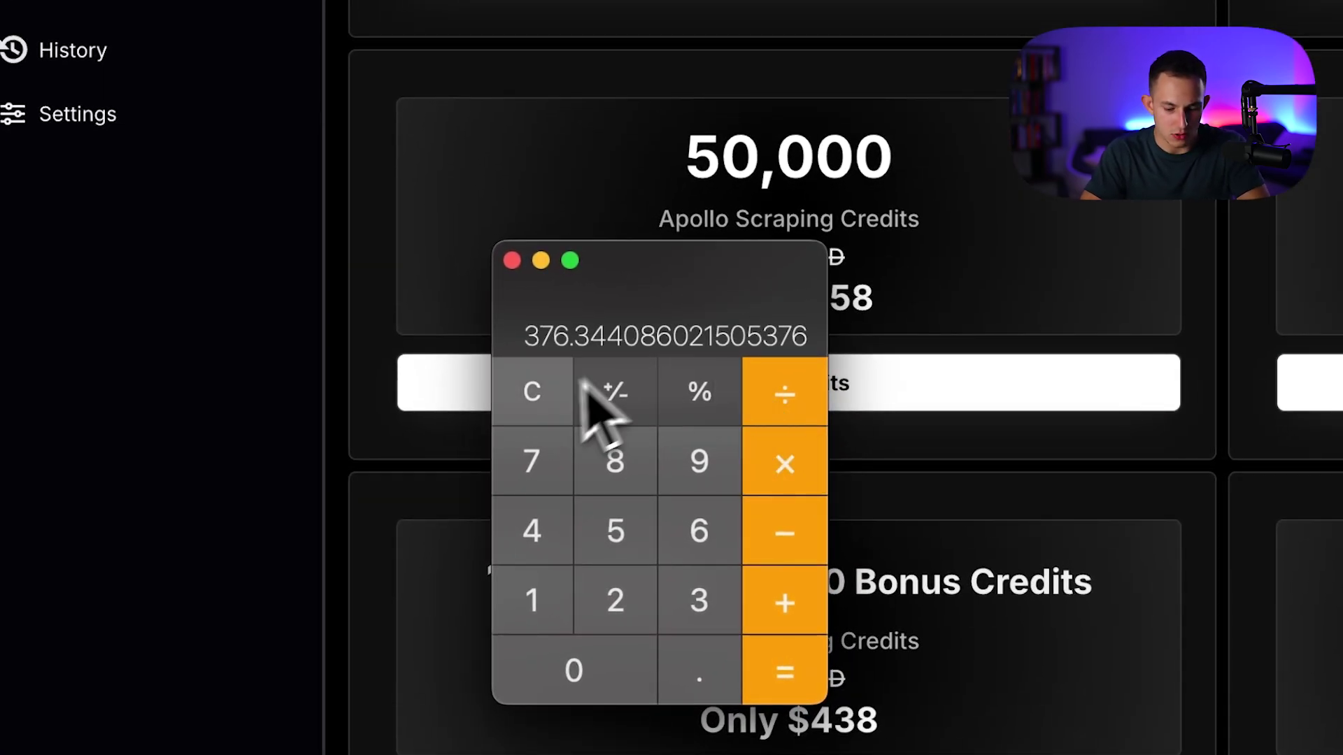
type("558")
left_click(784, 394)
type("2")
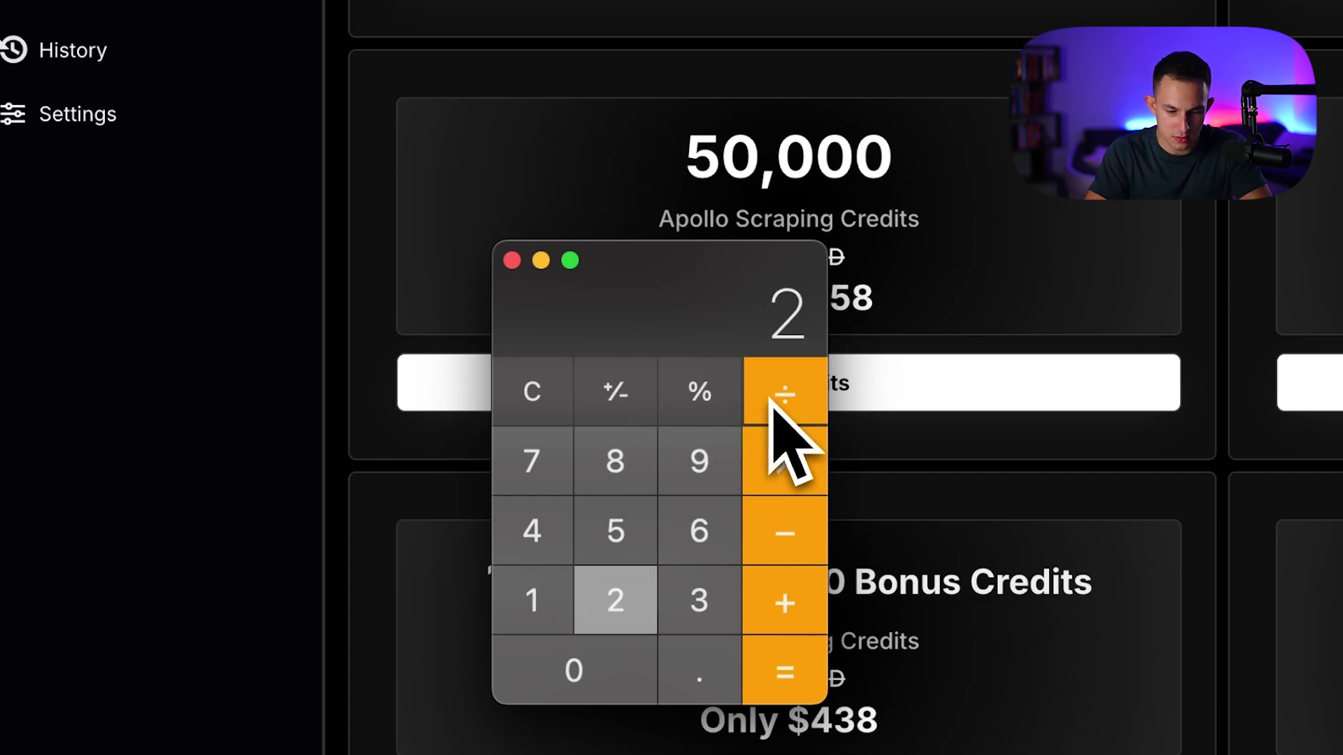
type("10000")
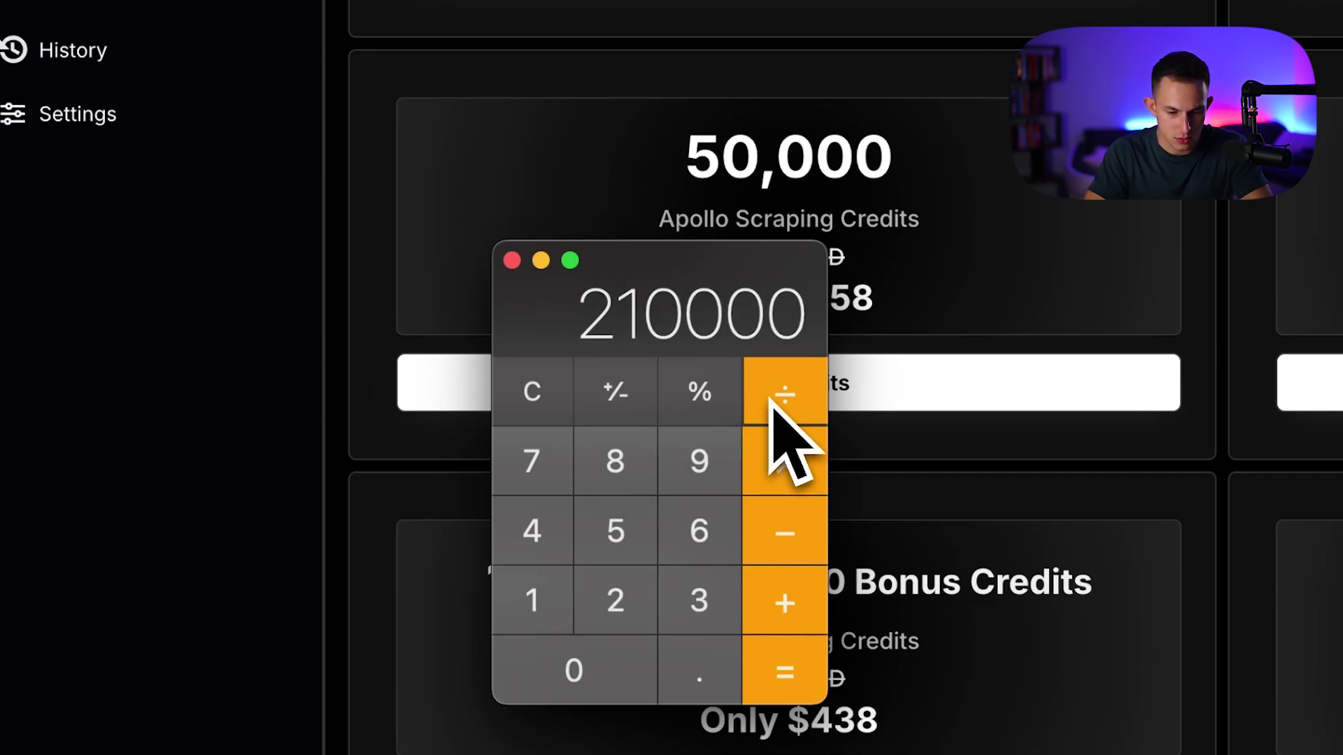
key("Return")
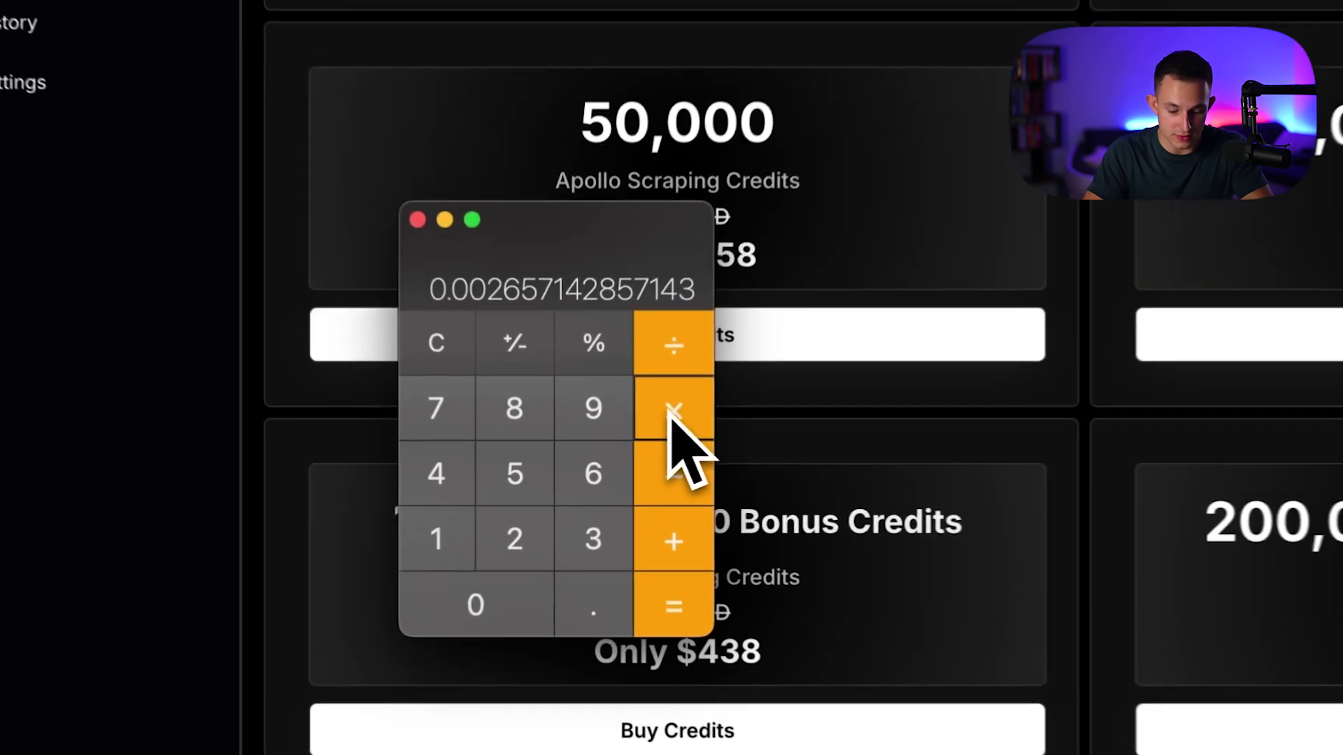
left_click(671, 412)
type("1000")
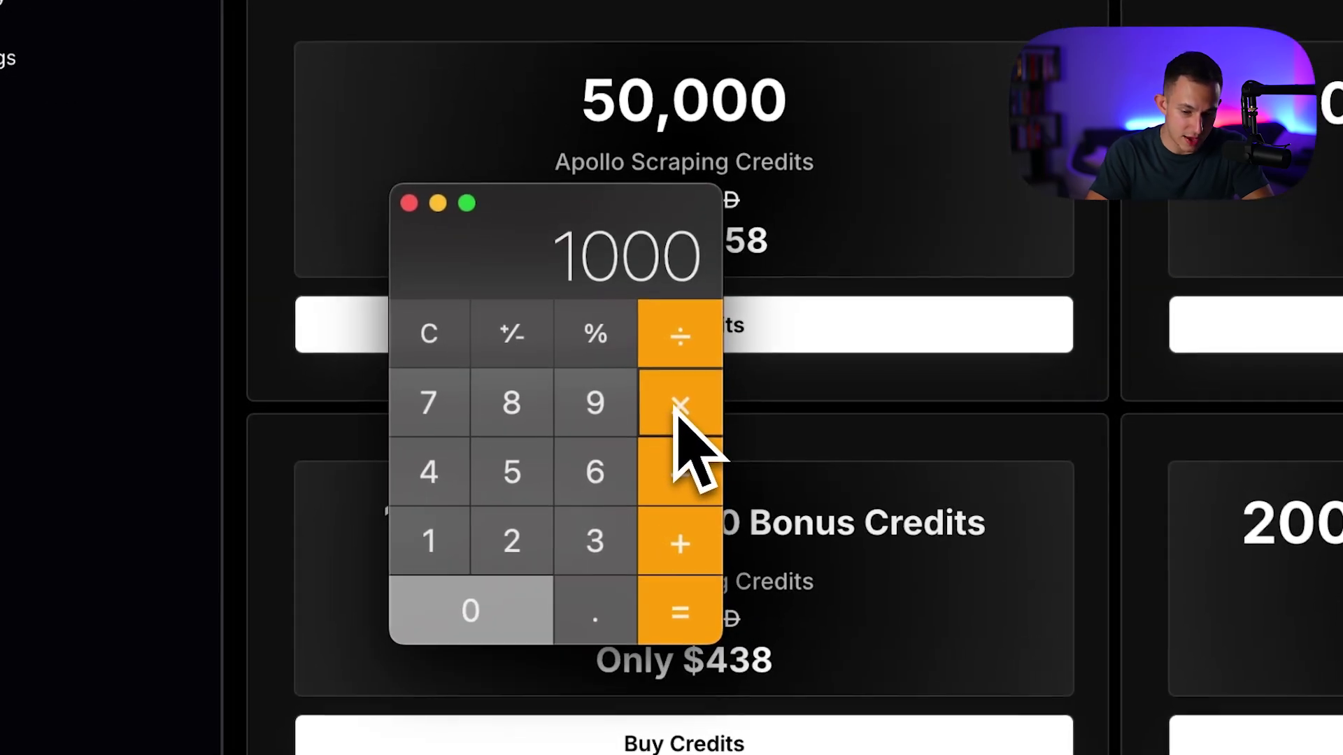
key("Return")
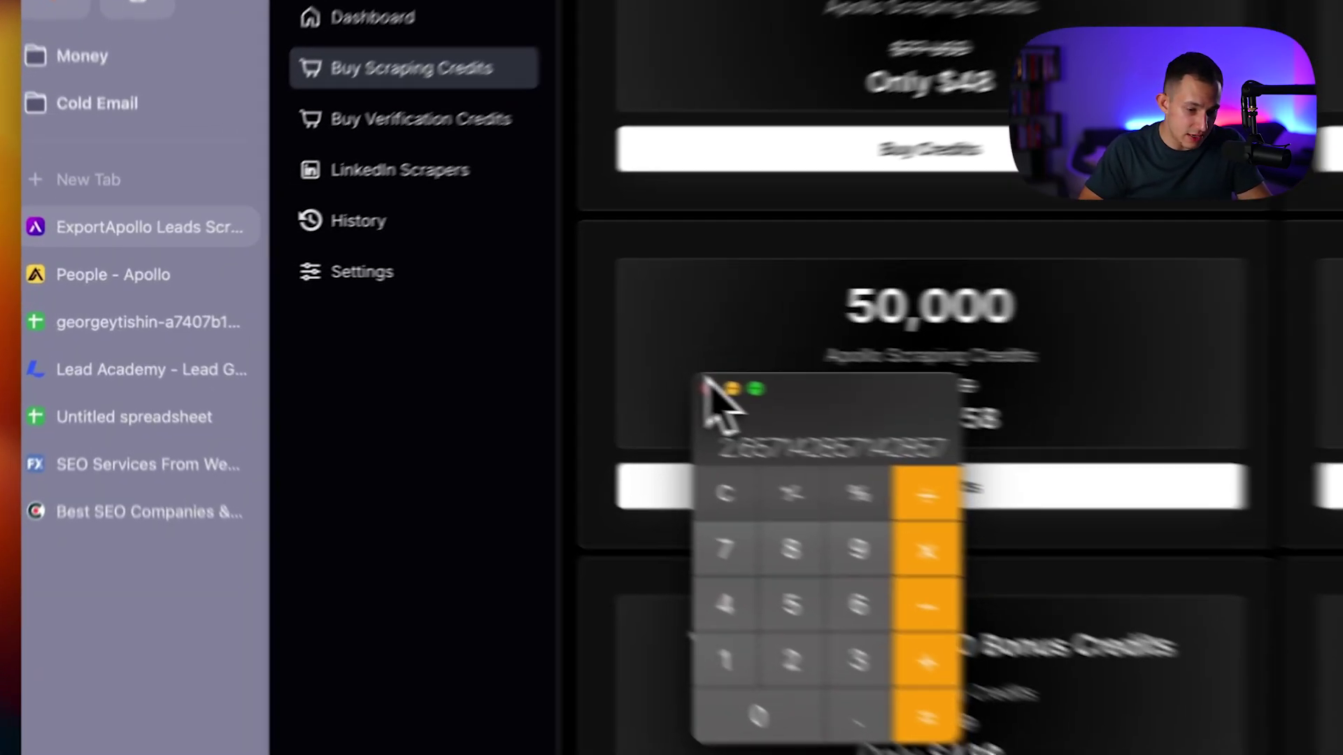
- Close the Calculator window to return to the ExportApollo credit packs
left_click(485, 352)
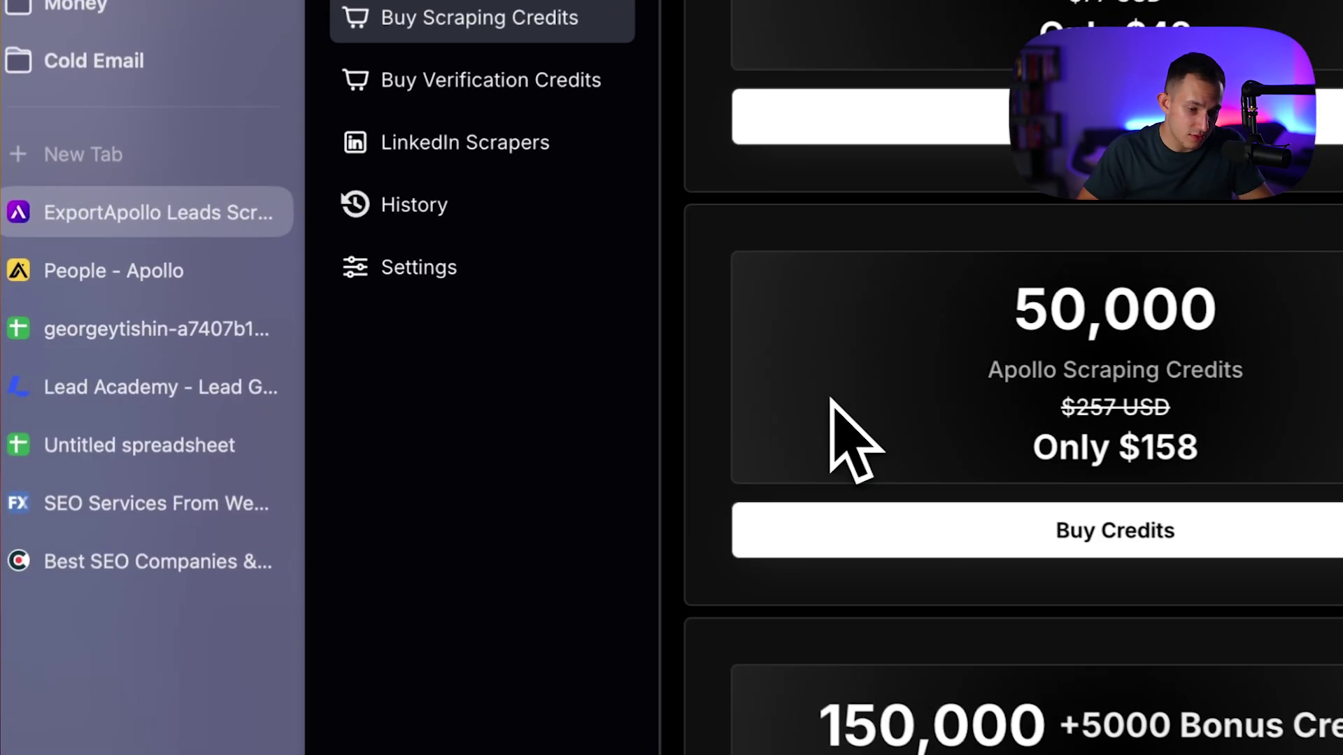